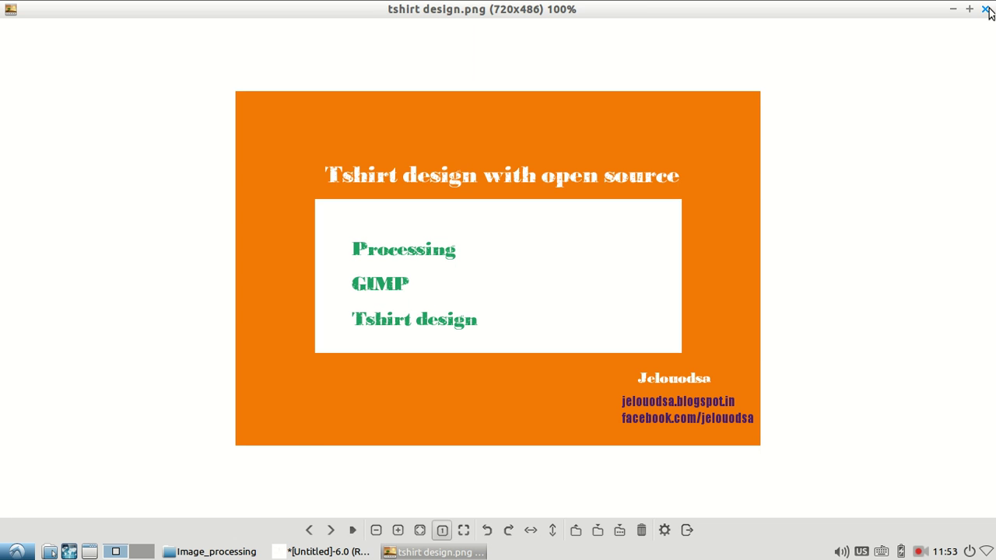
Close the 'Tshirt design with open source' title slide in the image viewer.
click(987, 11)
Compare the dark shirt image with the white collar image, ending on Untitled-6.0.
click(626, 8)
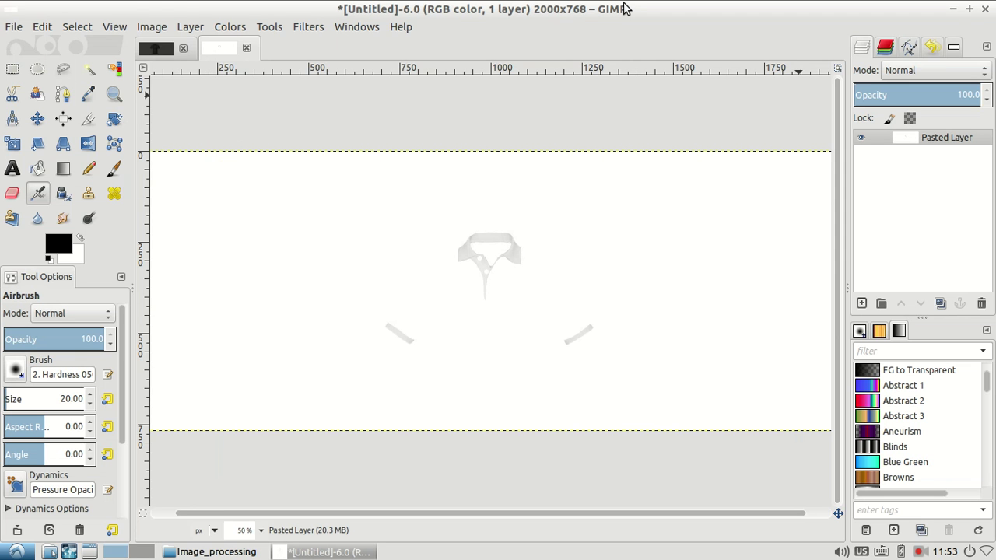
click(160, 49)
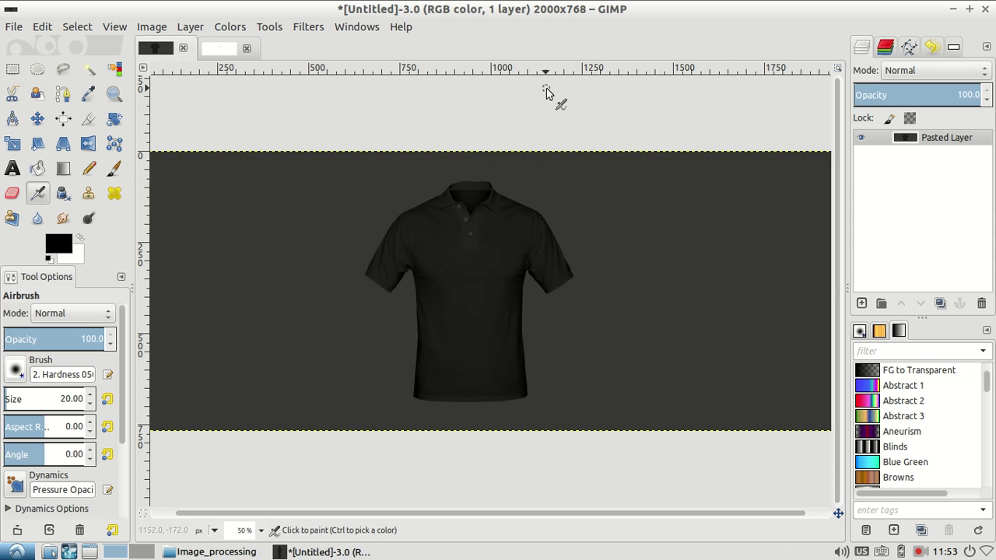
click(219, 50)
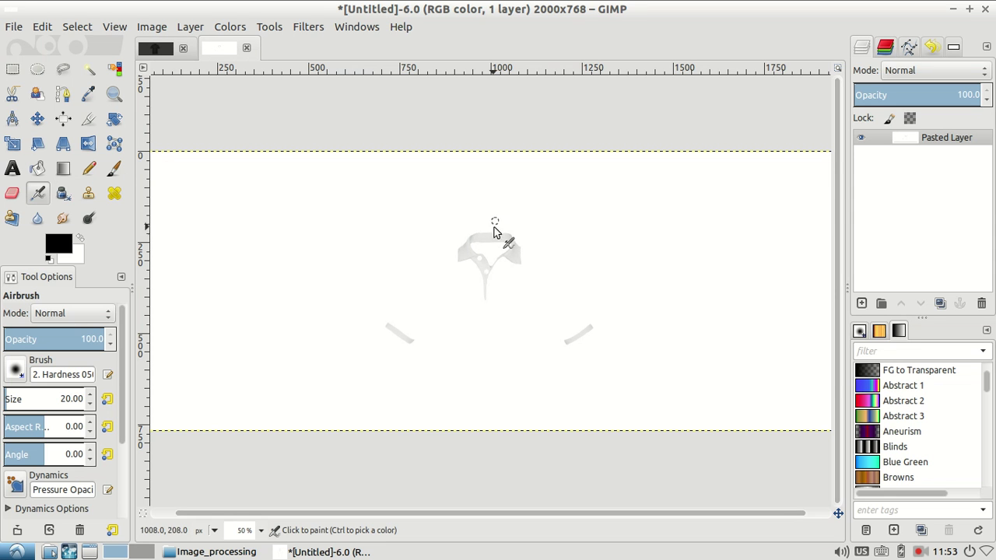
click(155, 49)
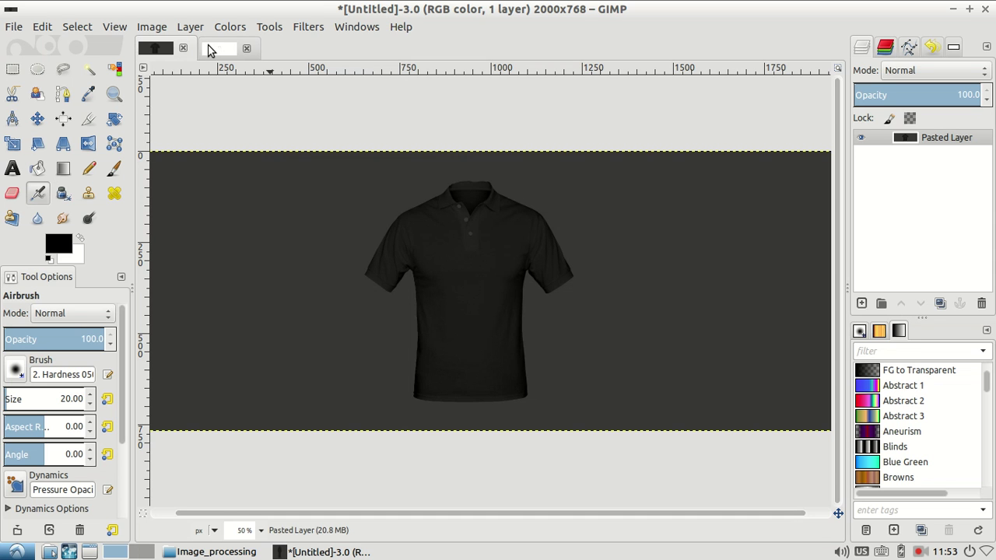
click(208, 50)
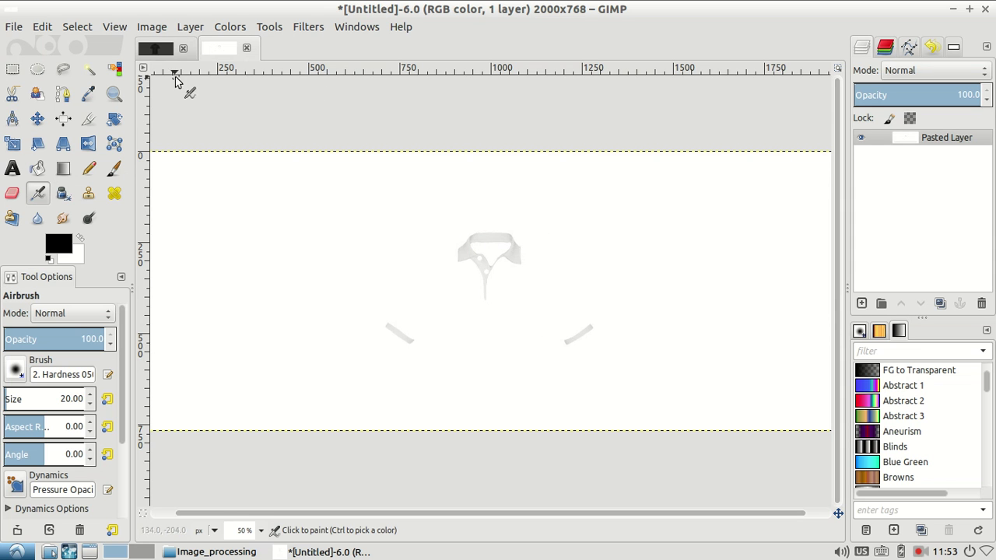
Fuzzy-select the white background around the collar and cuffs and delete it to transparency.
click(88, 70)
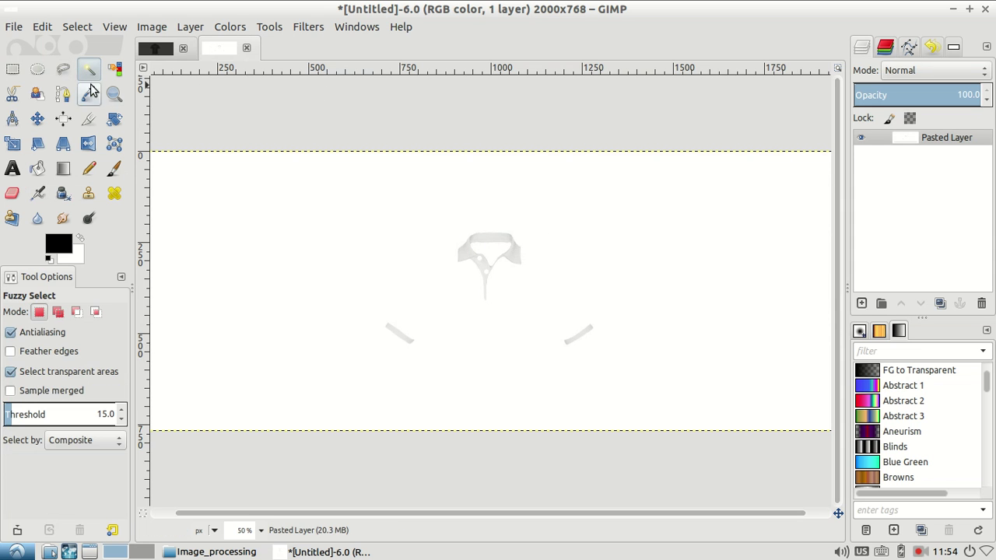
click(286, 204)
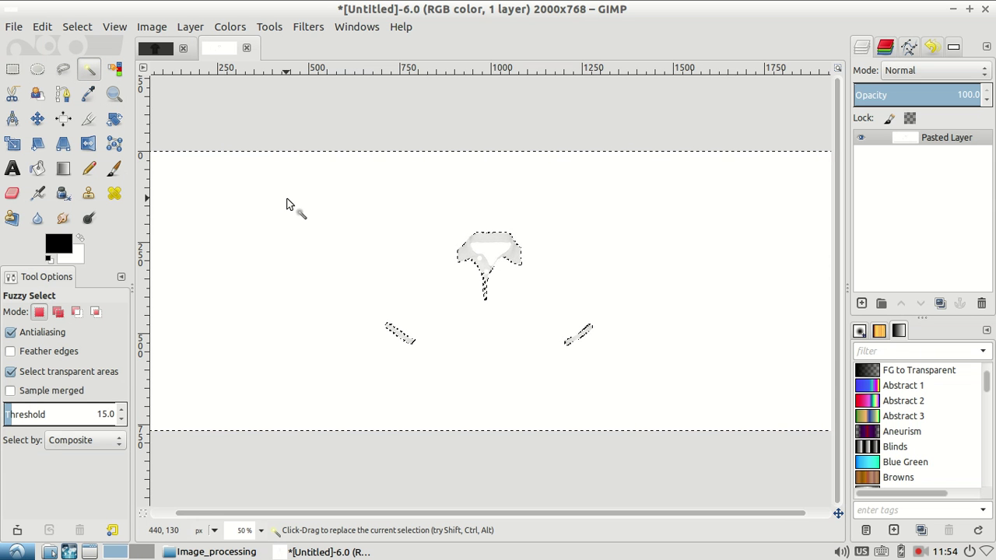
key(Delete)
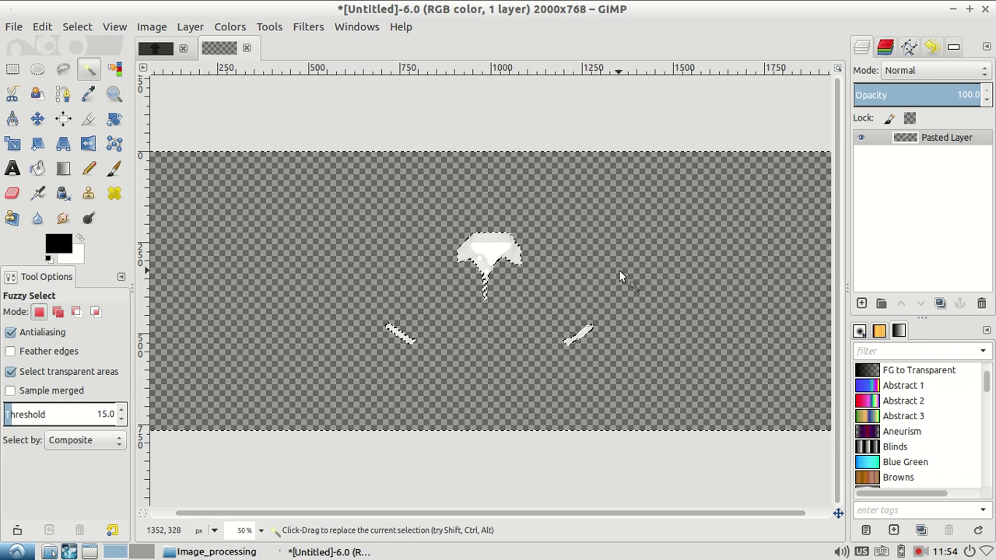
Discard the stray floating selection, then select all and copy the collar and cuffs layer.
ctrl+click(230, 222)
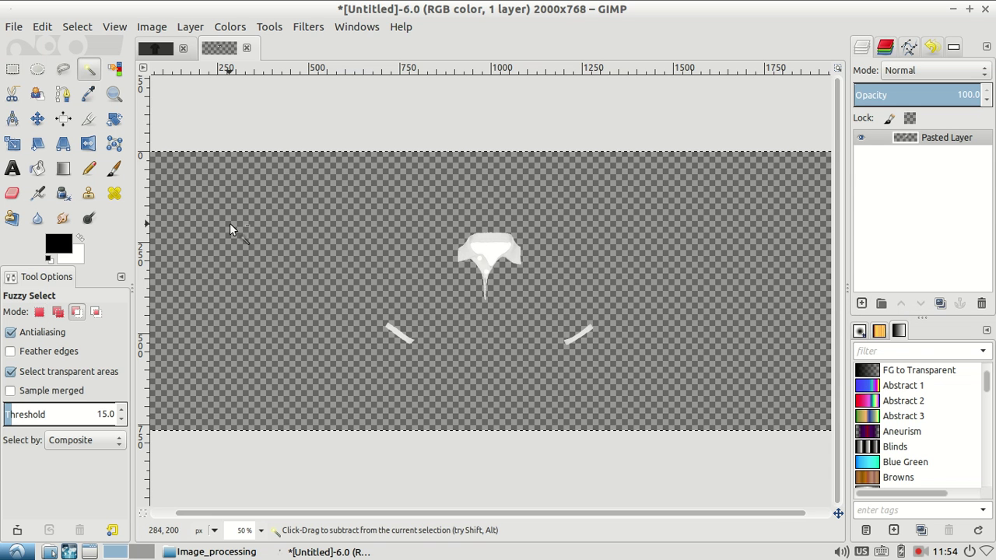
key(ctrl+v)
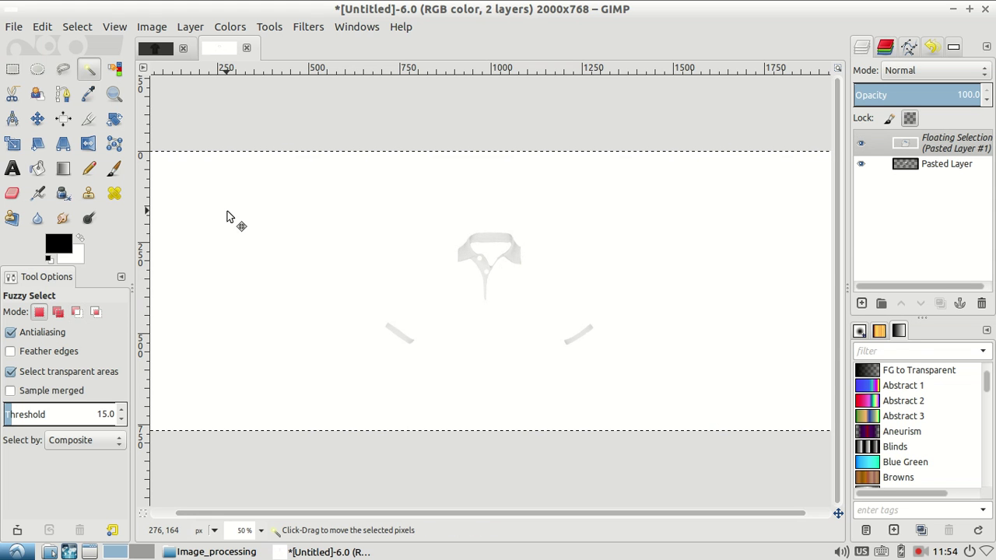
click(981, 303)
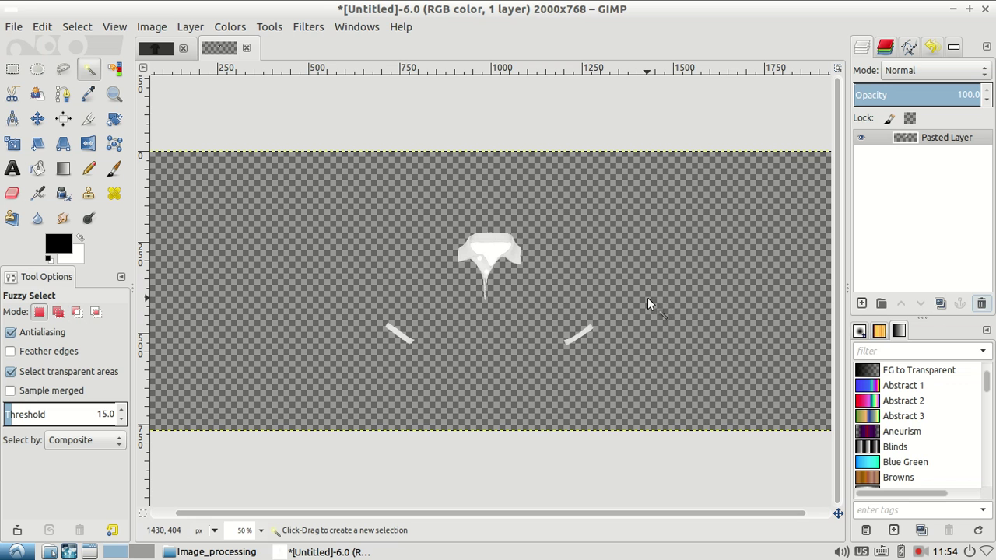
key(ctrl+a)
key(ctrl+c)
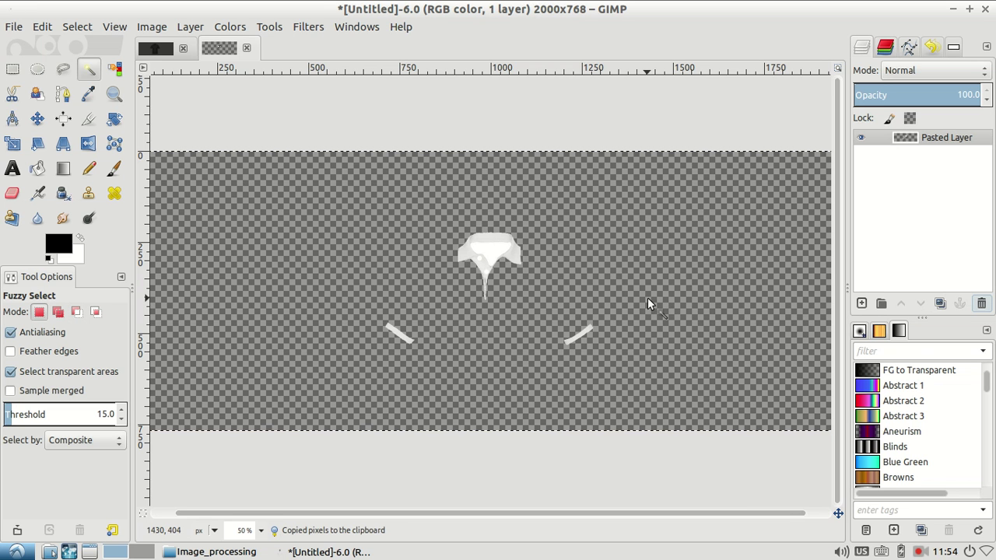
Paste the white collar and cuffs onto the dark shirt as a new layer, zoomed to 150%.
click(155, 49)
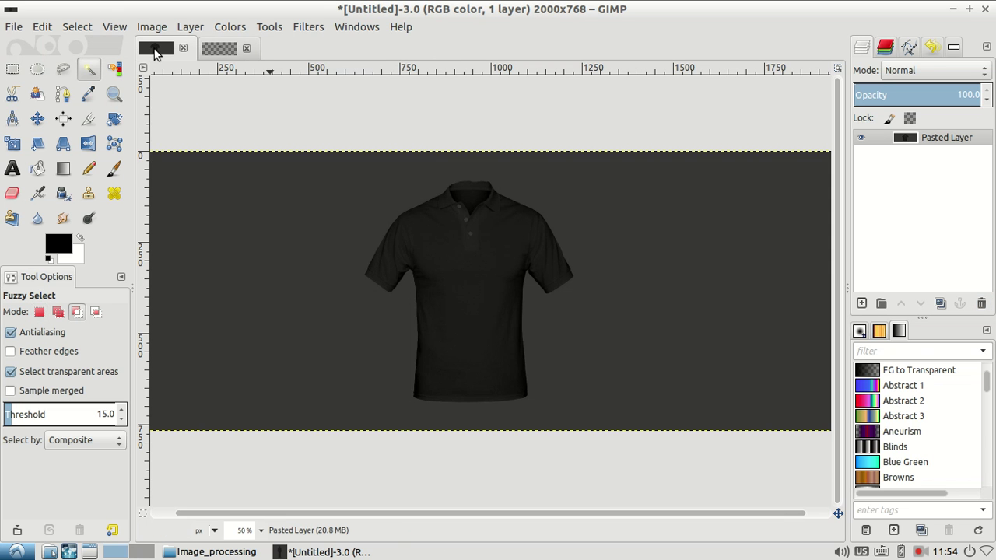
key(ctrl+v)
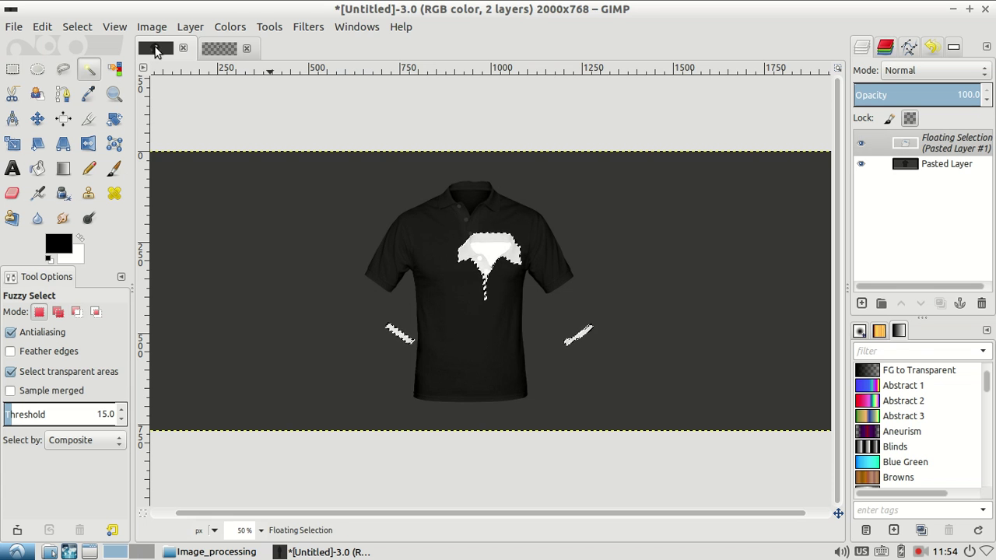
click(862, 303)
key(z)
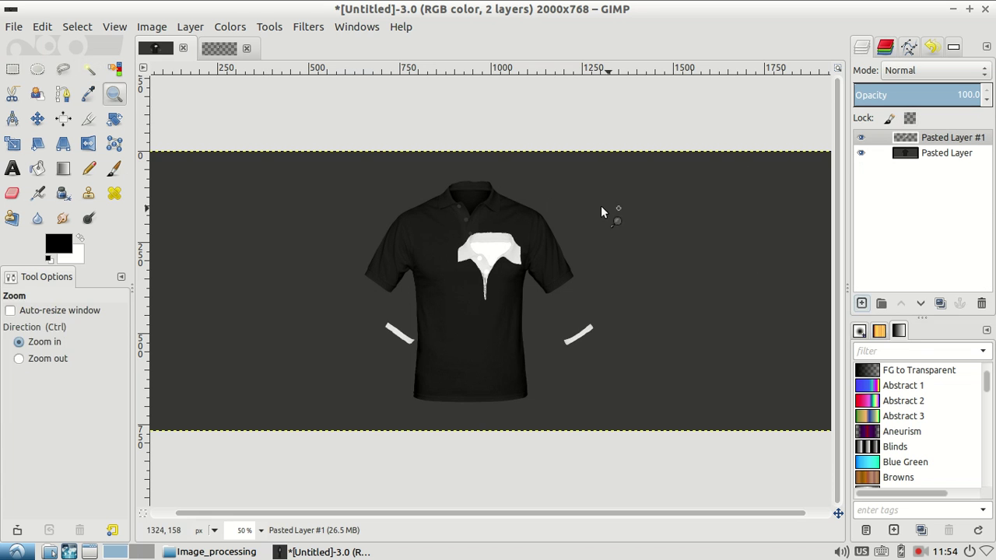
click(484, 208)
click(484, 209)
click(484, 206)
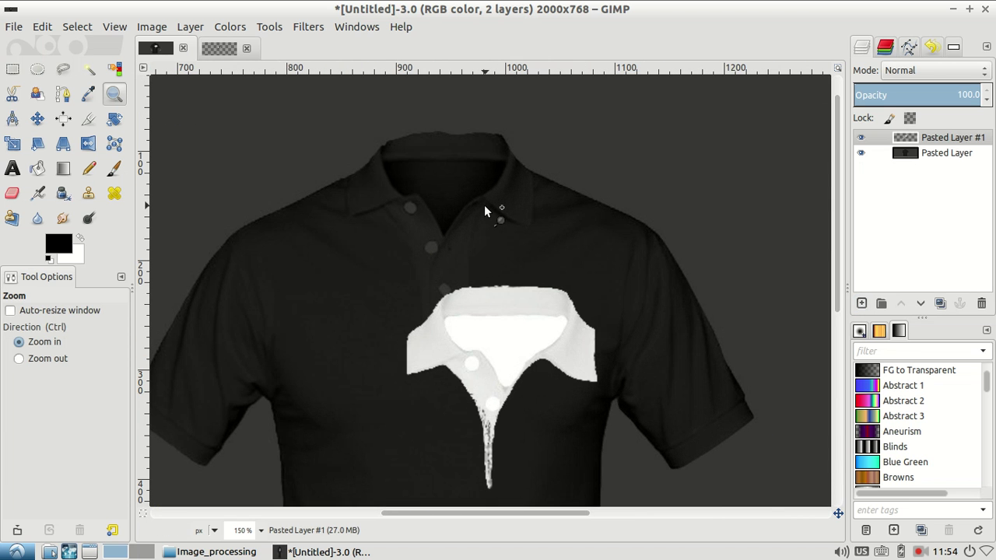
Move the collar layer over the shirt's collar and sleeves, checking against the cutout image.
key(m)
mouse_move(584, 351)
mouse_down()
mouse_move(527, 287)
mouse_move(515, 189)
mouse_up()
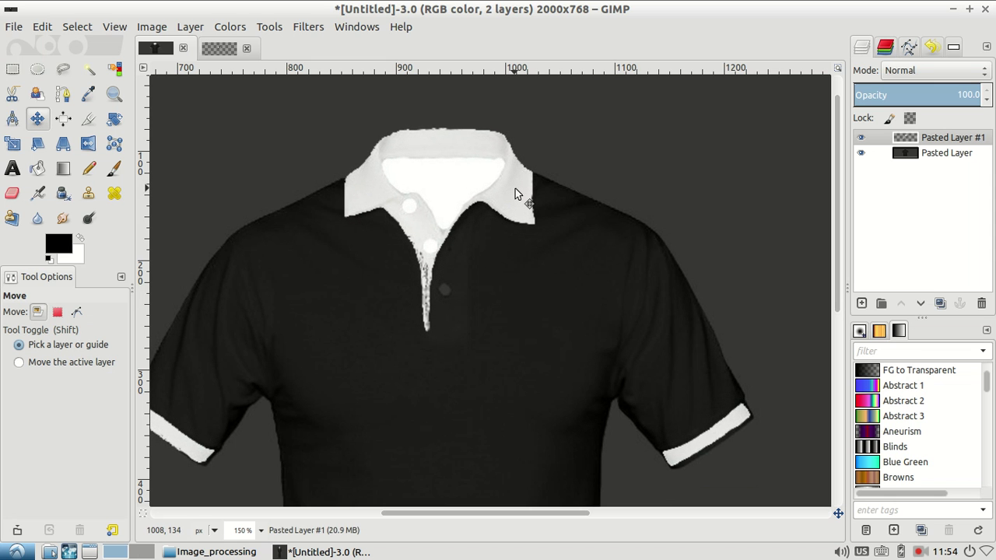
click(218, 51)
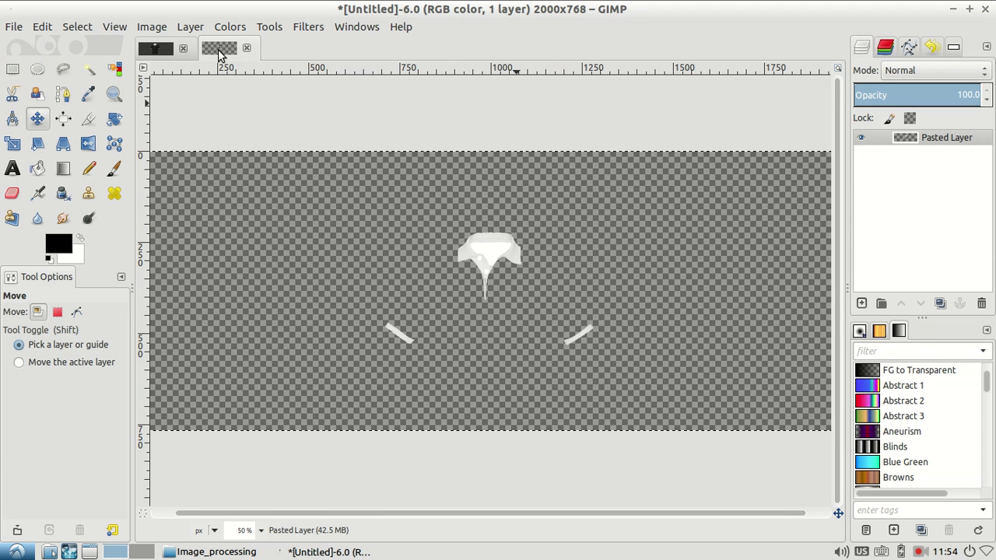
click(156, 50)
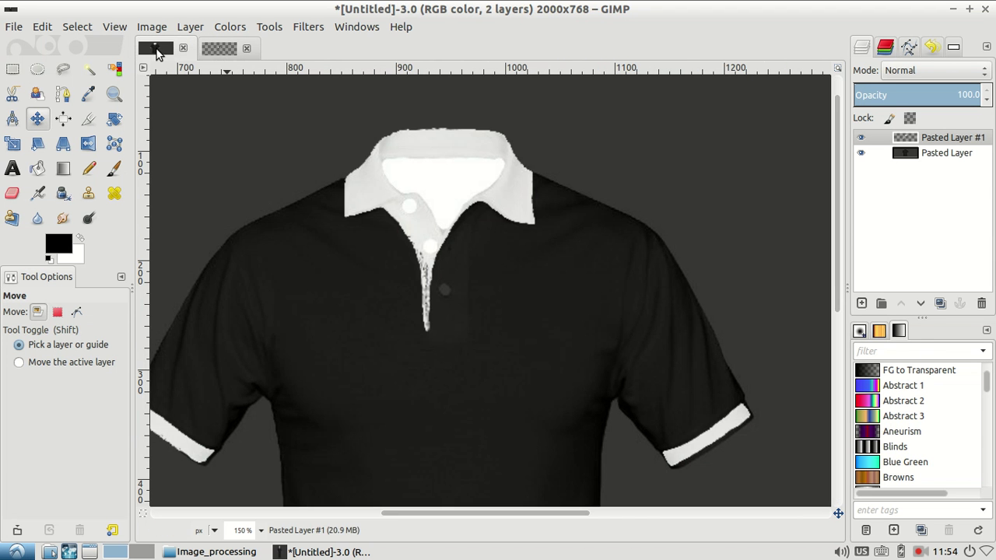
drag(504, 187, 505, 189)
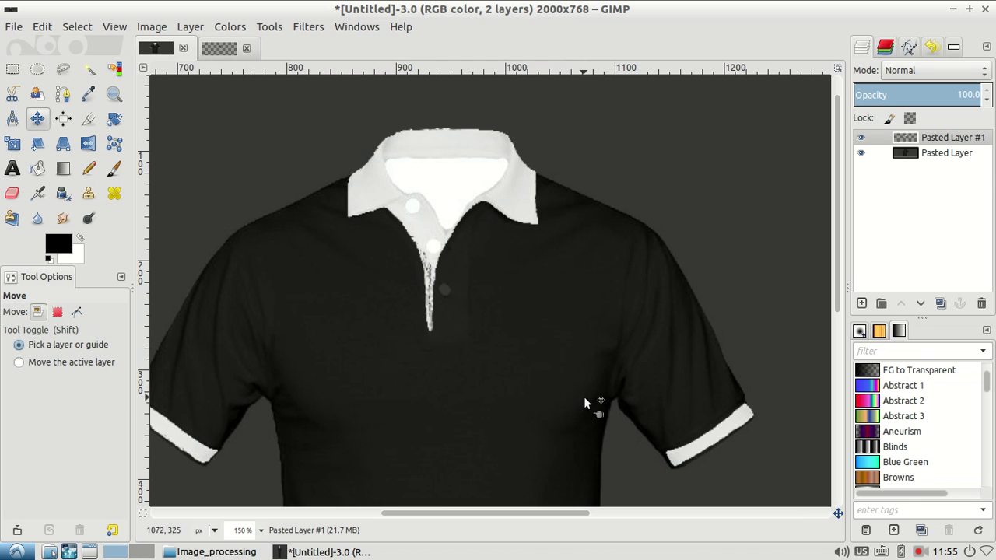
click(424, 284)
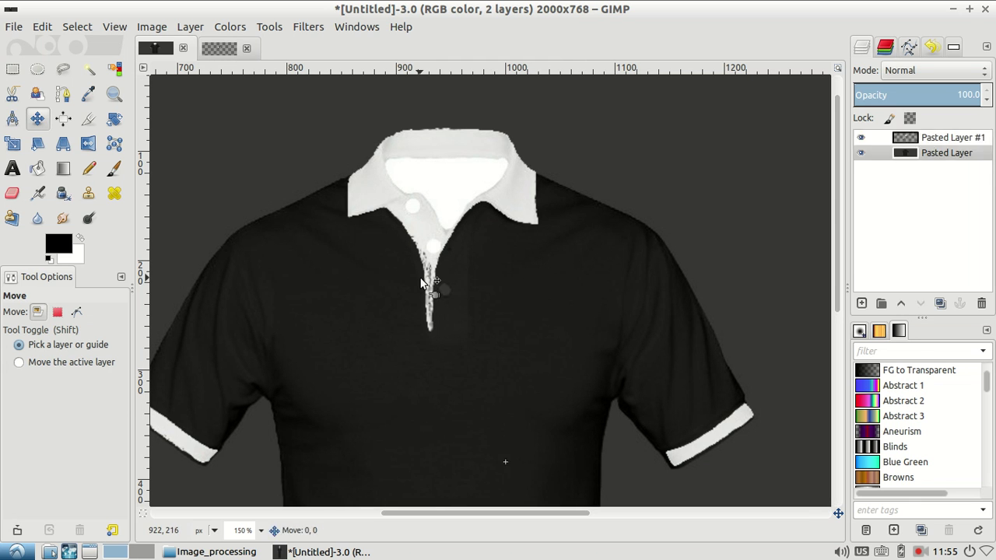
click(221, 49)
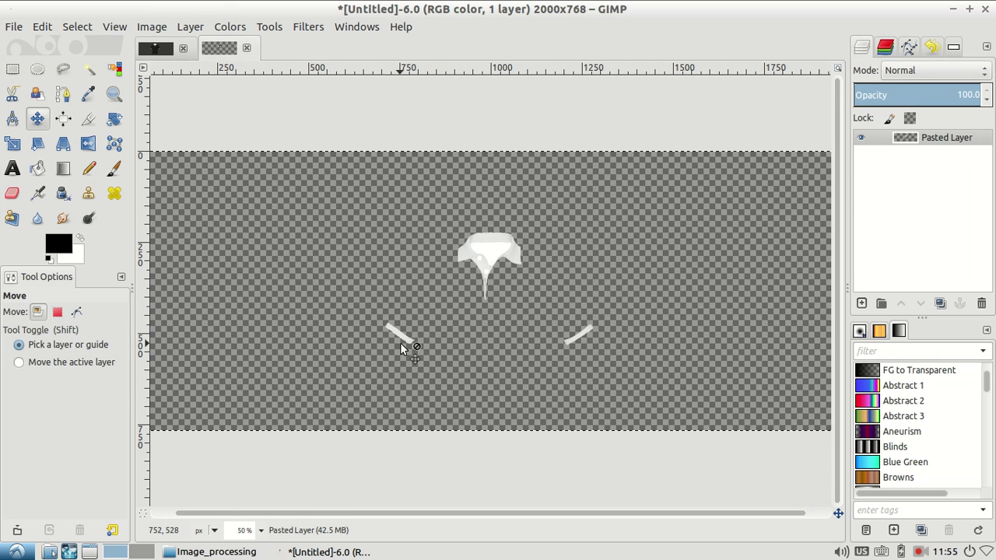
Browse to Home > Softwares > Processing > processing-2.2.1 and launch the processing script.
click(225, 552)
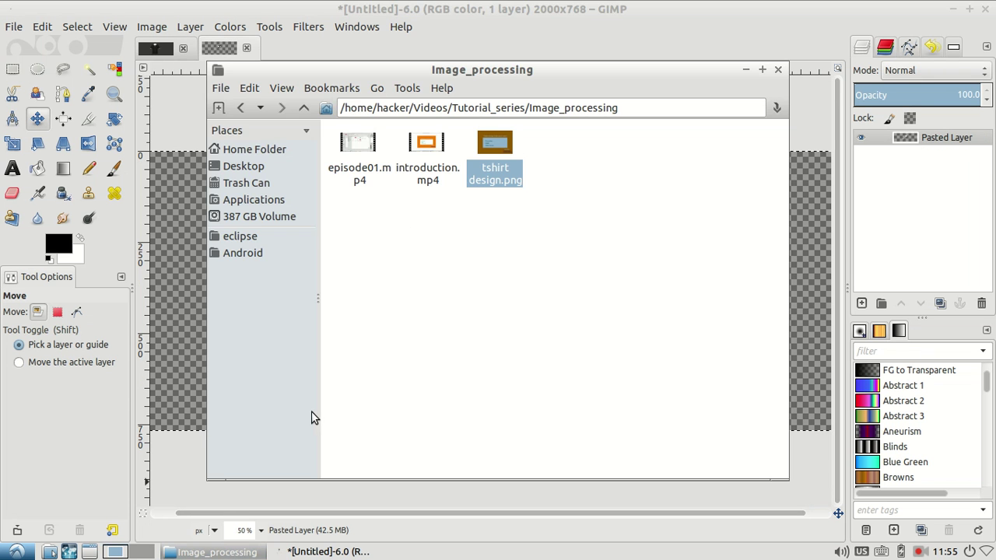
click(248, 151)
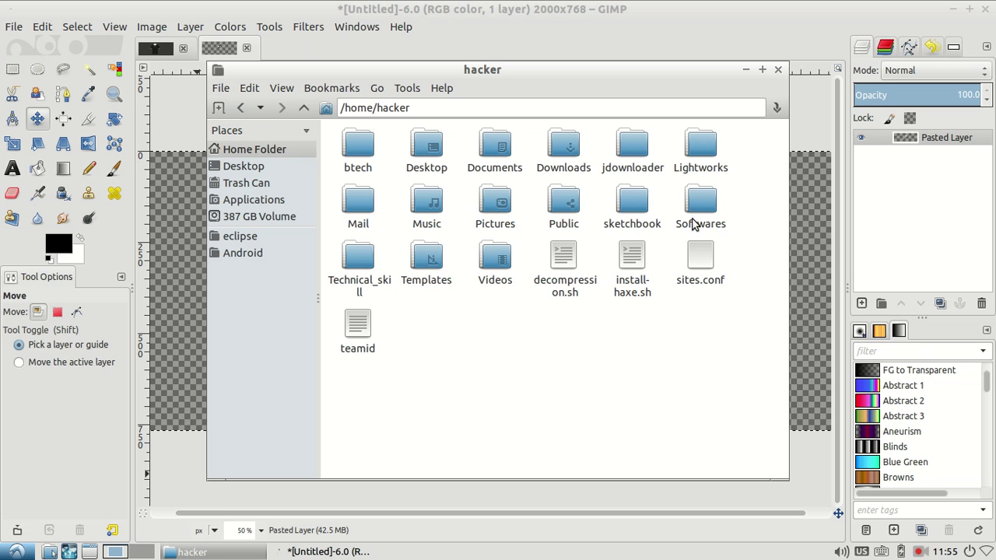
double_click(694, 221)
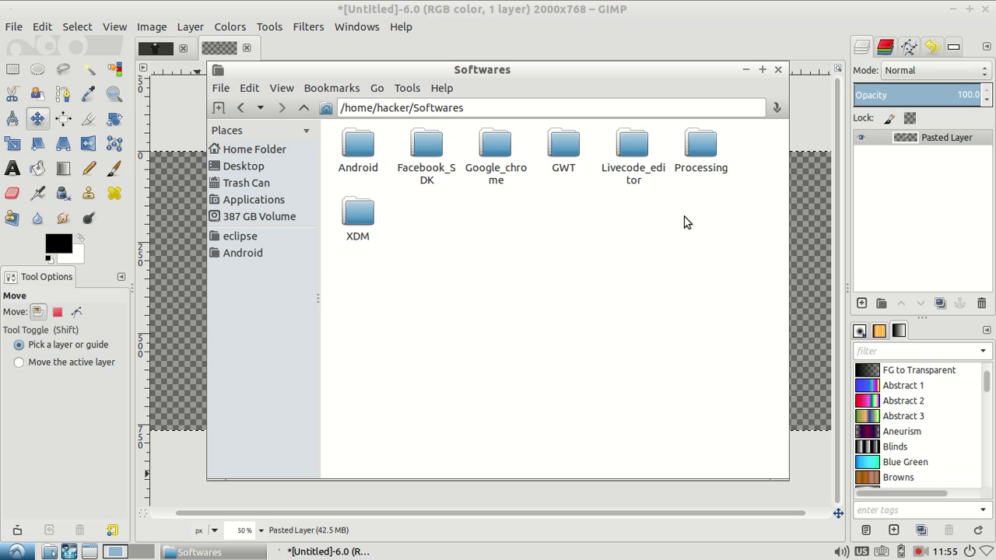
double_click(712, 156)
double_click(385, 167)
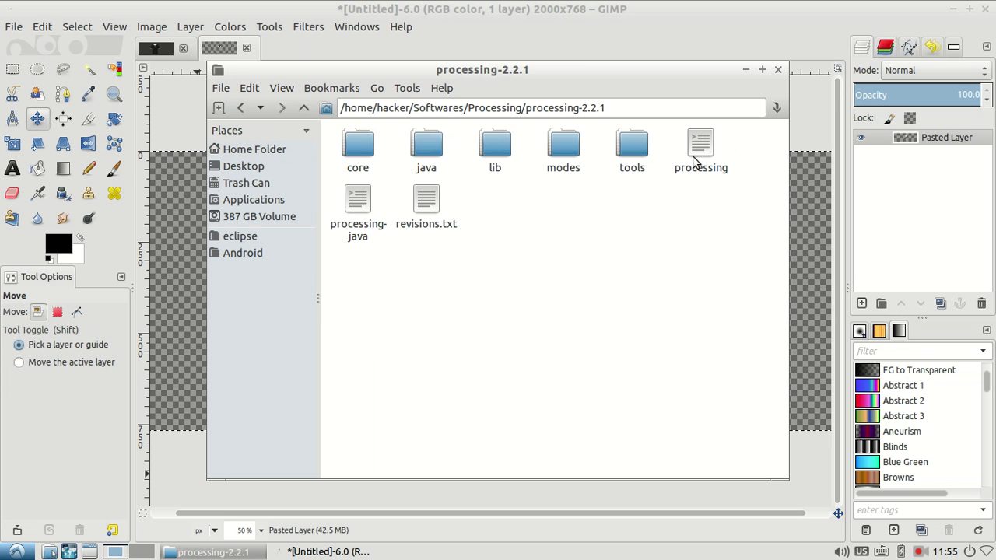
double_click(695, 159)
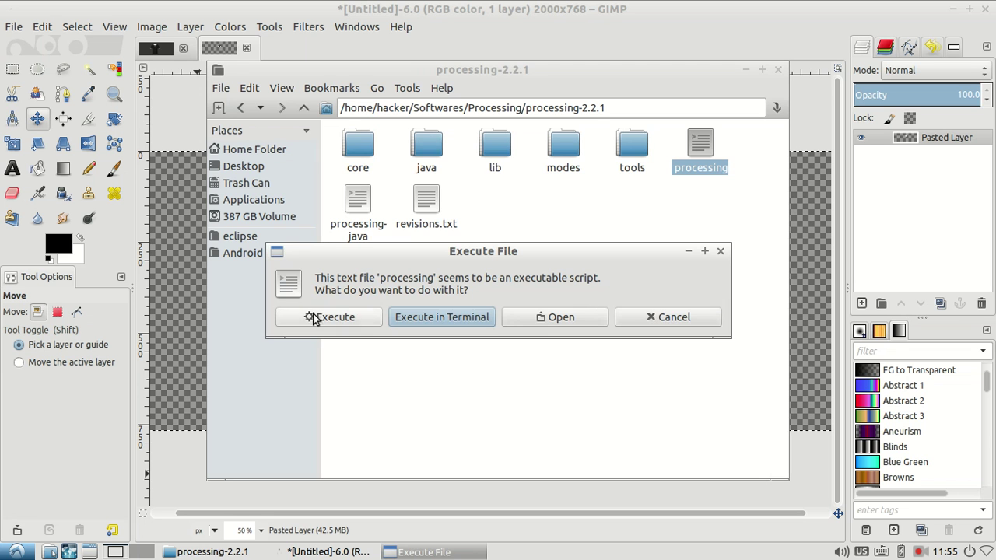
Execute the script and open the recent Tshirt sketch in Processing.
click(311, 314)
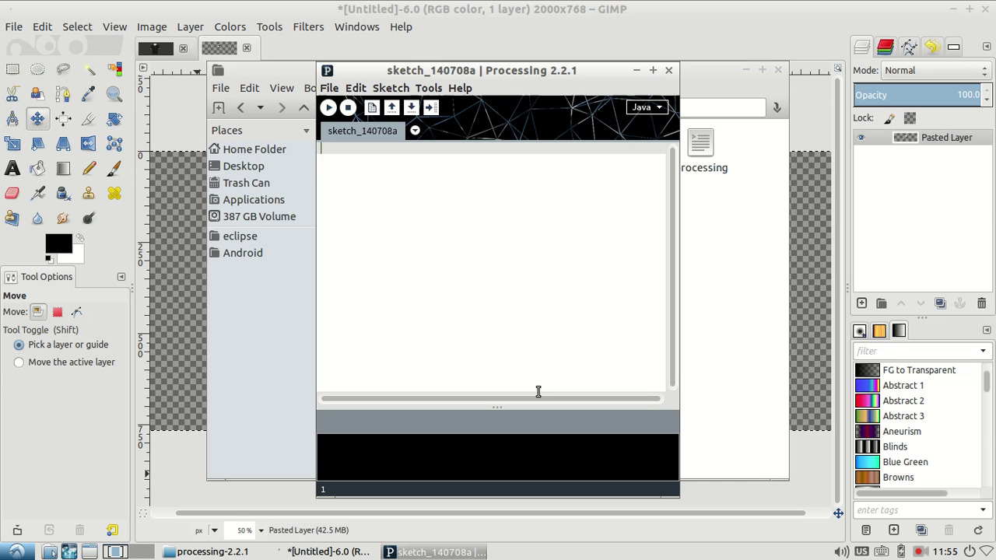
click(329, 87)
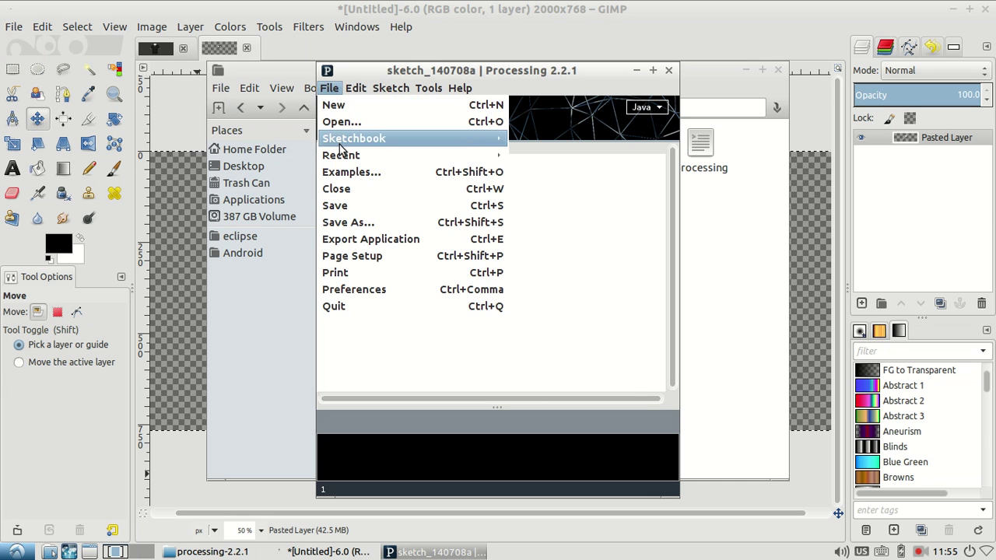
mouse_move(341, 155)
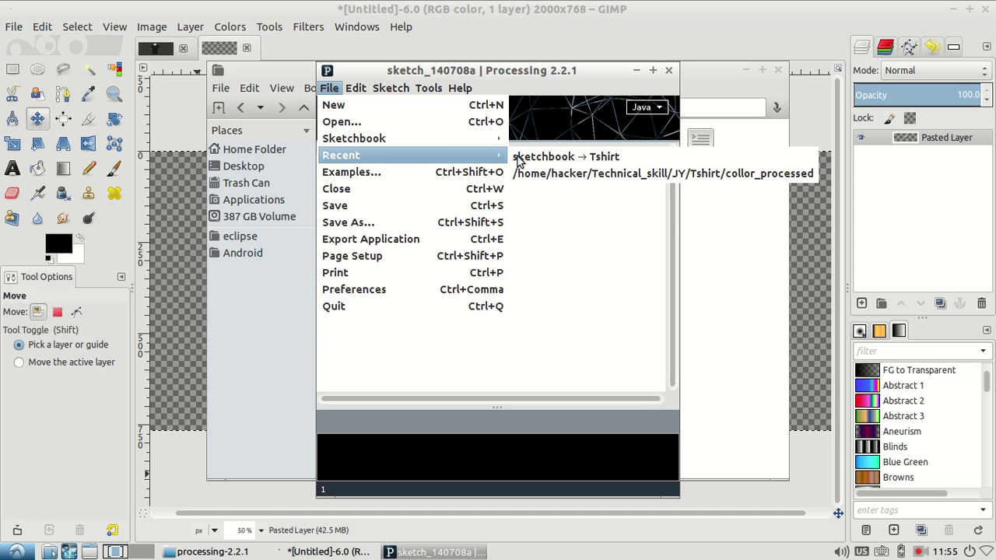
click(614, 157)
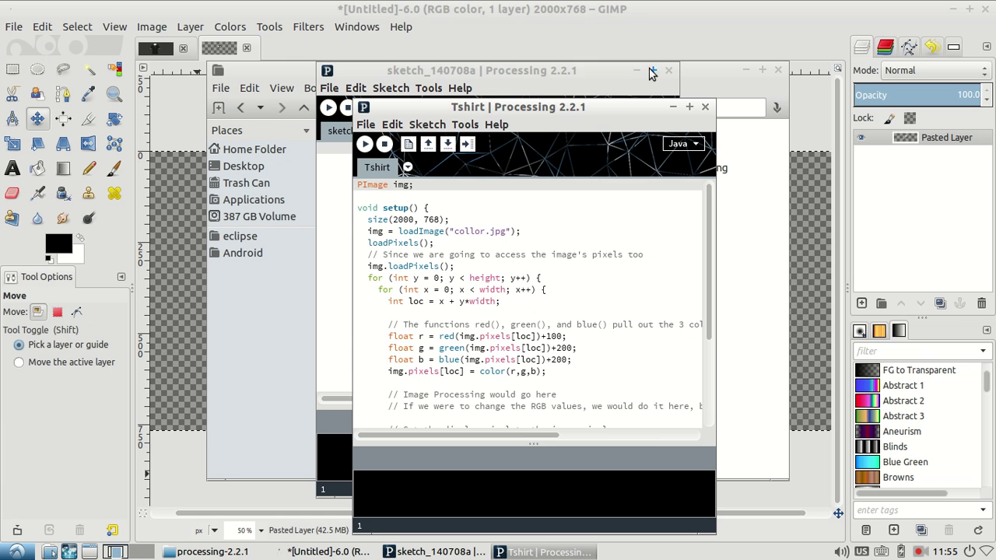
Show the Tshirt sketch folder and open its data folder.
click(434, 124)
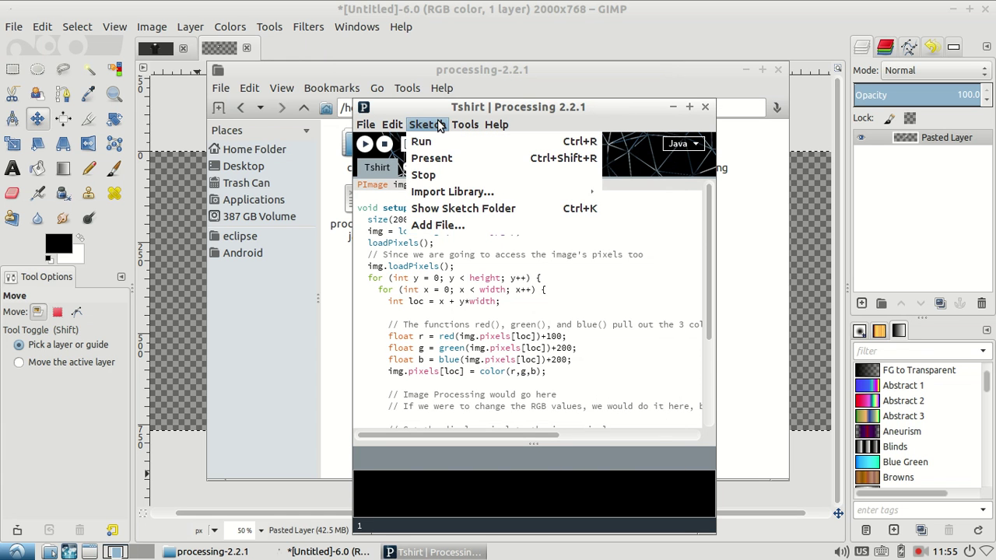
click(462, 208)
double_click(365, 164)
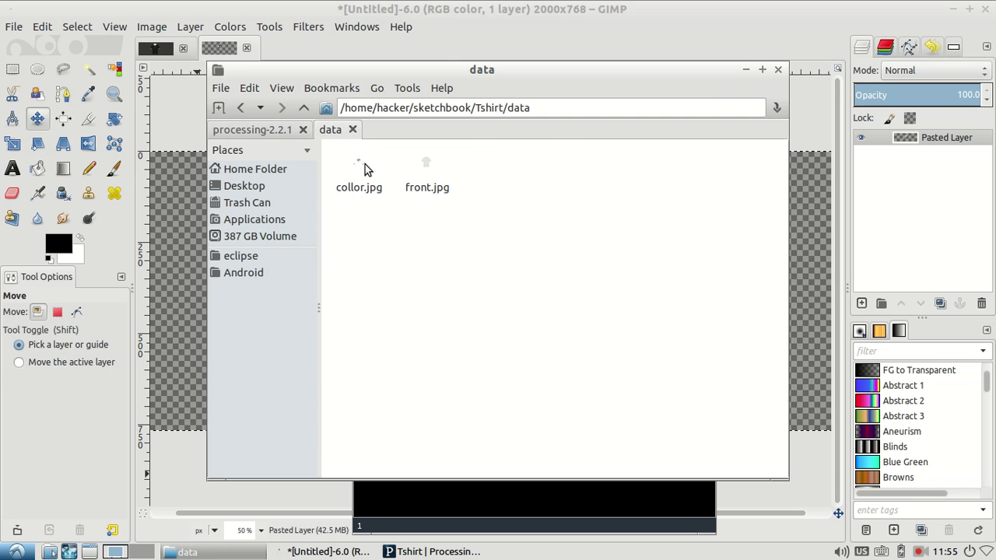
Preview and close collor.jpg, the red collar and cuffs image, then raise the Tshirt sketch.
click(370, 192)
double_click(369, 192)
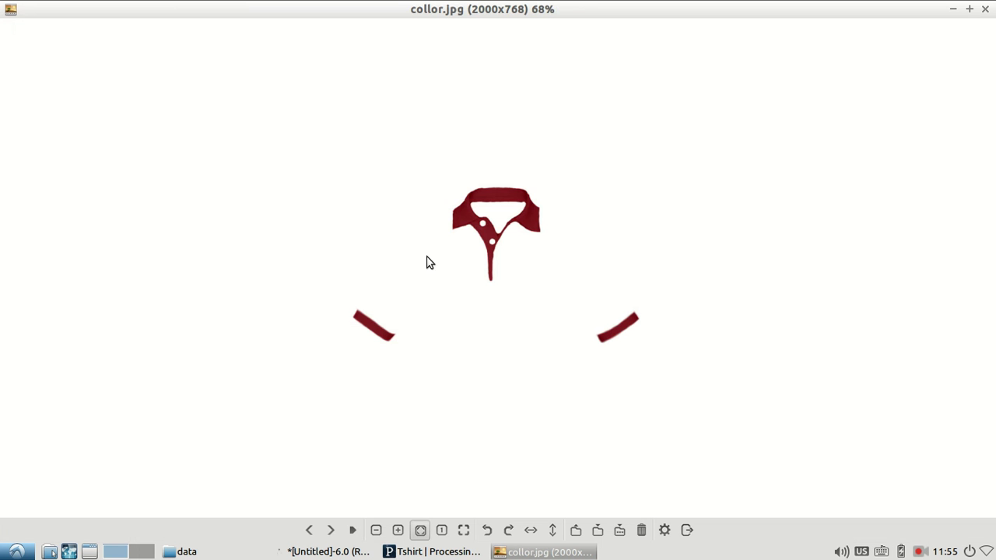
click(986, 8)
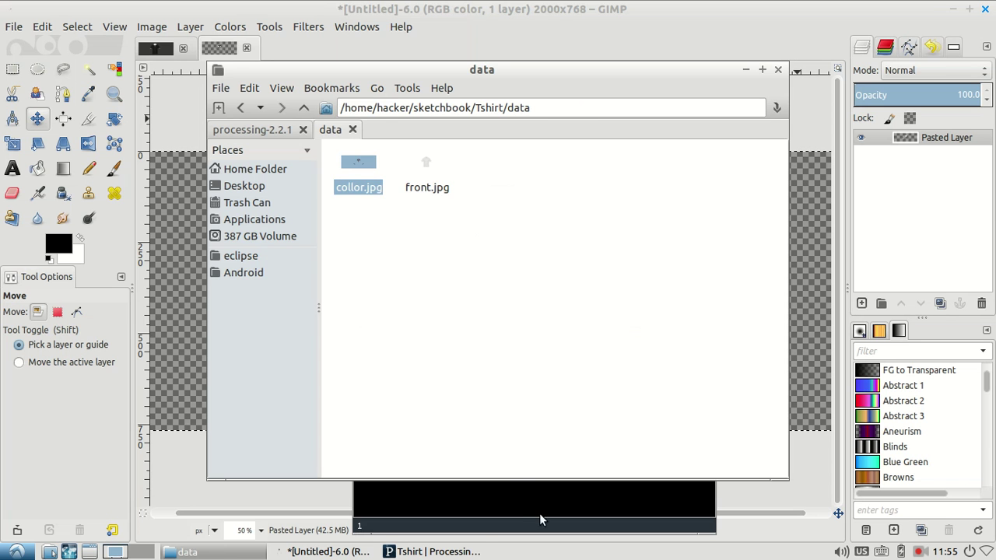
click(539, 520)
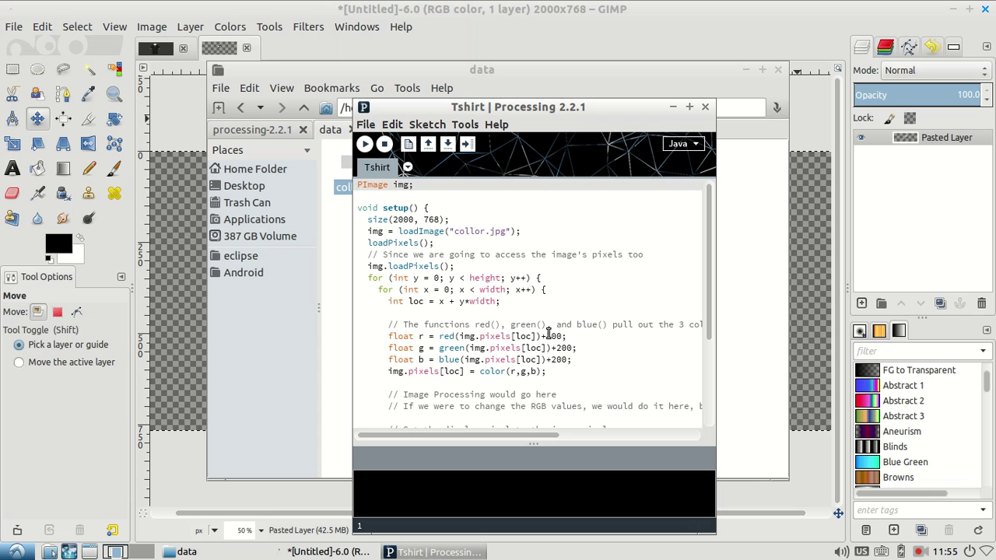
Change the red offset from +200 to +100, rerun the sketch, then close Processing.
click(548, 336)
key(BackSpace)
text(1)
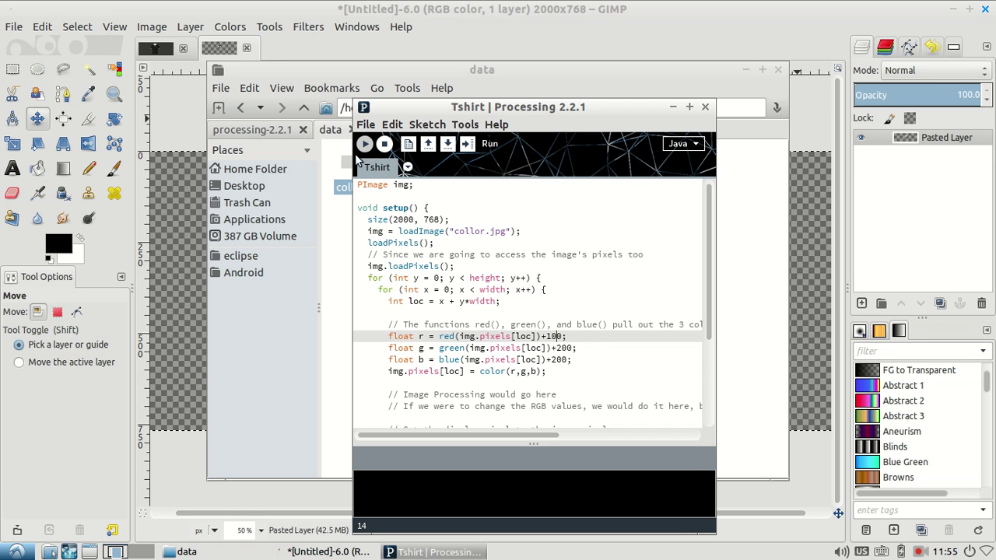
click(374, 144)
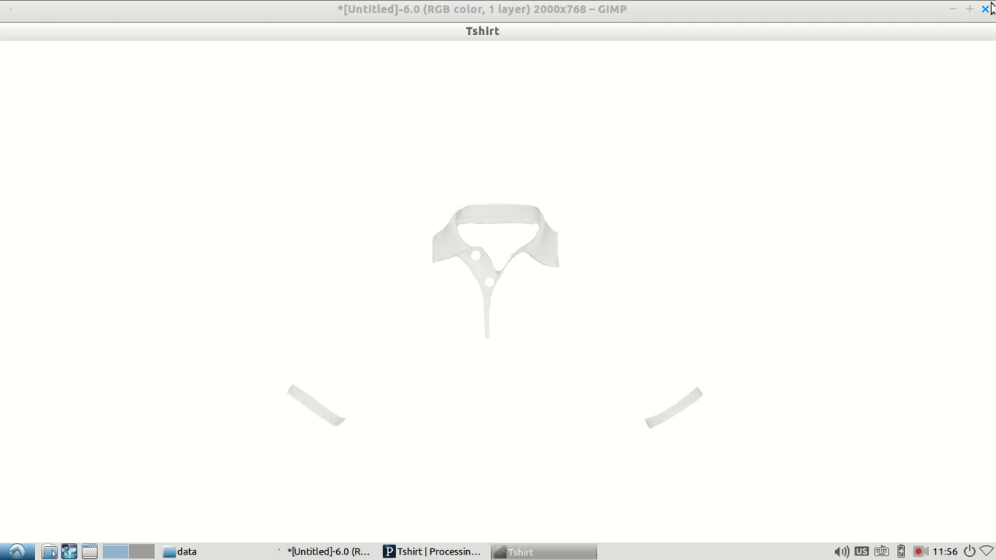
drag(961, 30, 648, 116)
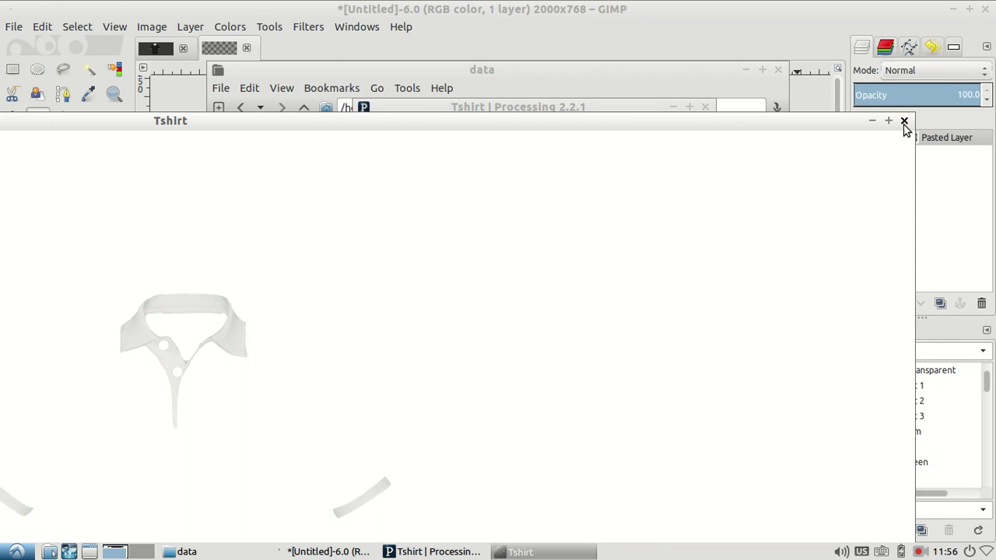
click(910, 120)
click(702, 107)
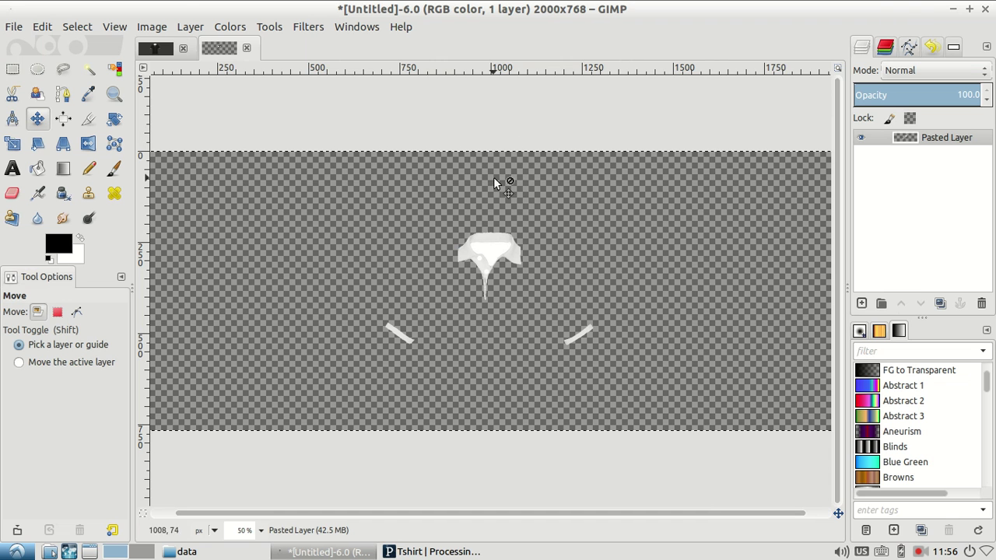
Close the collar image without saving and delete the old collar layer from the shirt.
click(246, 47)
click(375, 363)
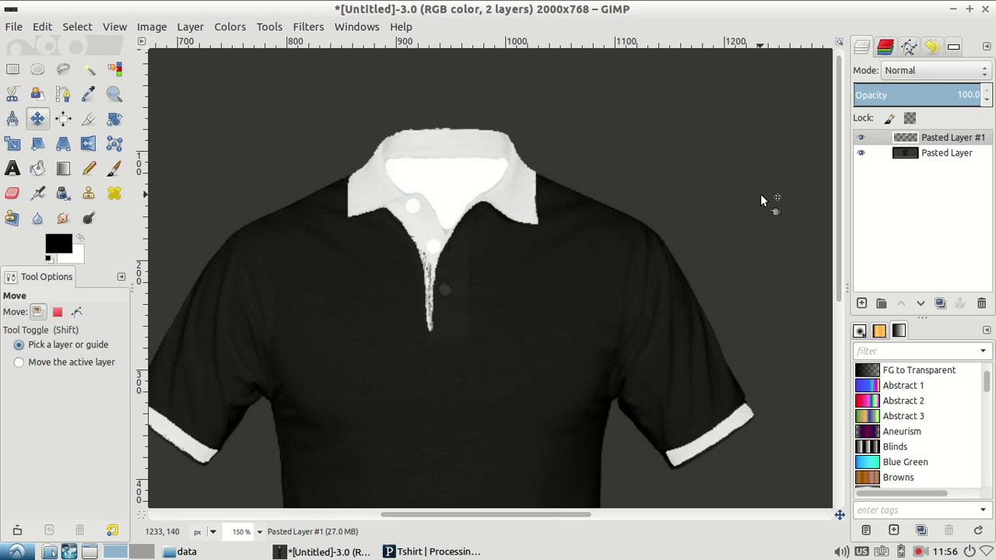
click(981, 303)
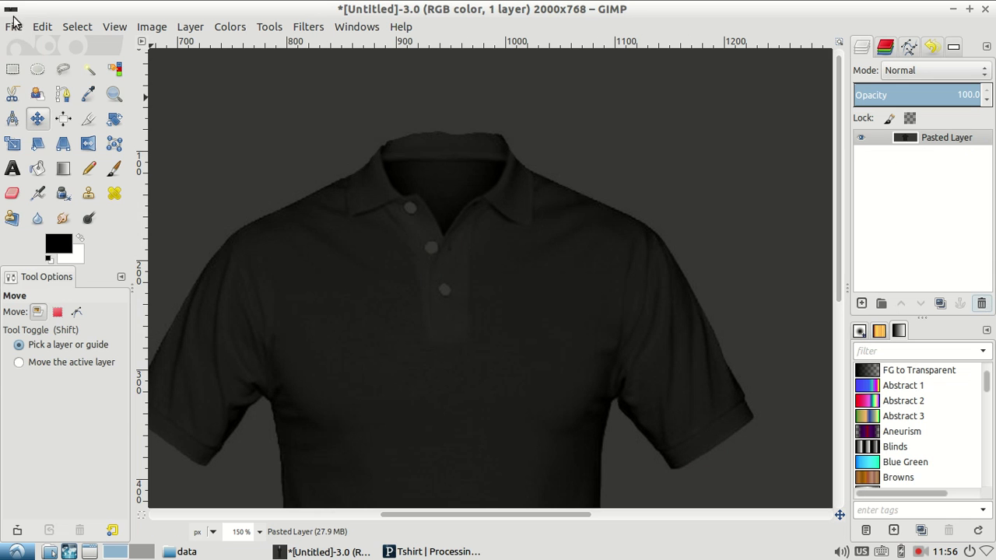
click(14, 26)
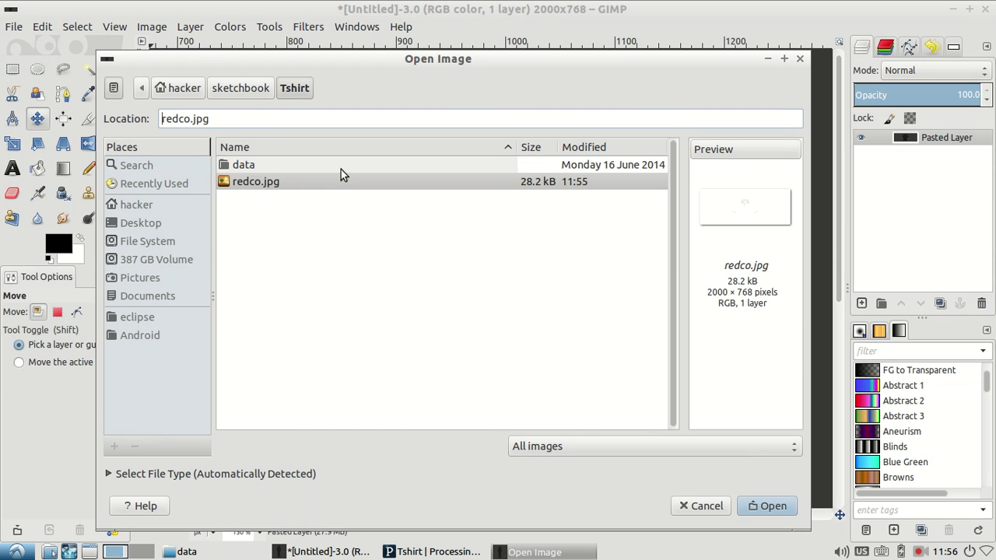
Open redco.jpg, copy it, and paste it into a new 2000×768 image.
click(340, 184)
click(761, 506)
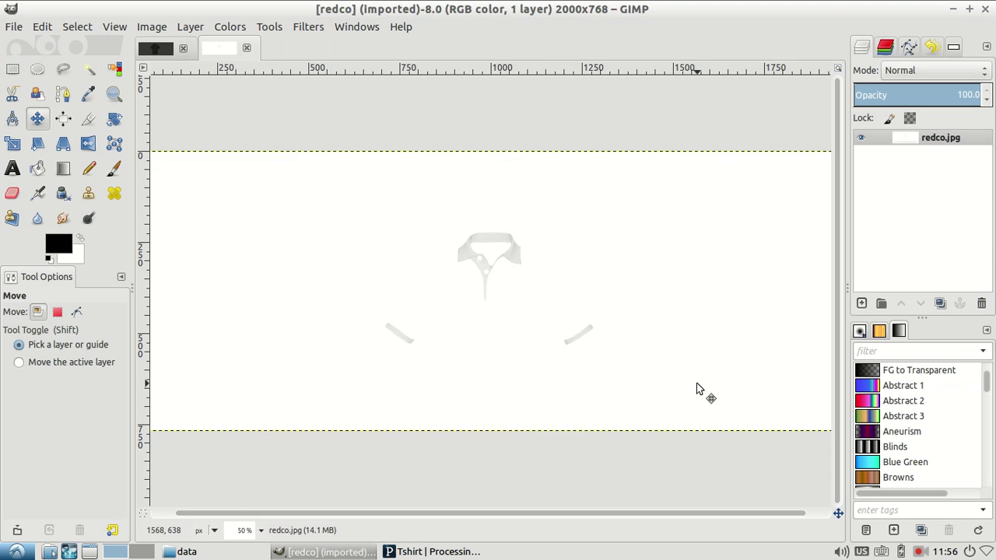
key(ctrl+c)
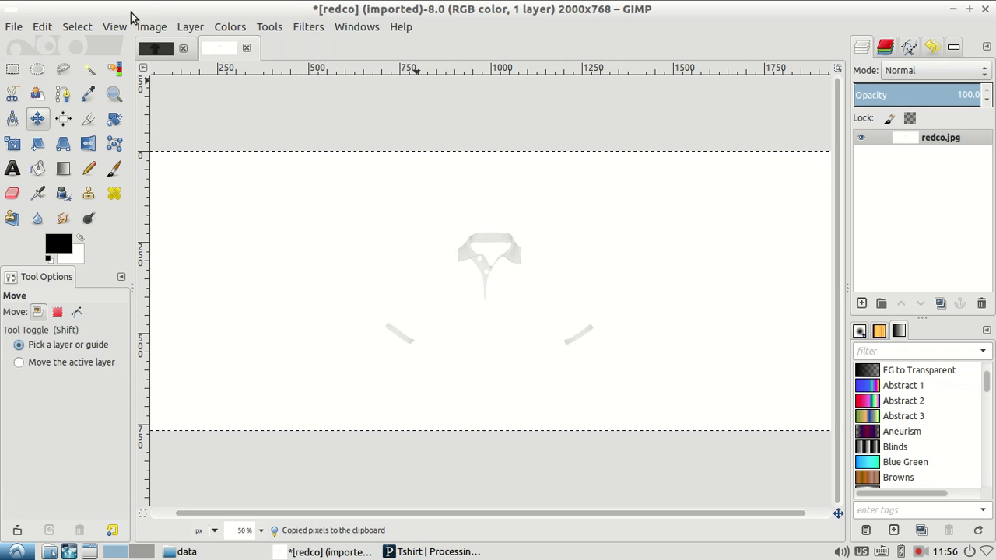
click(13, 26)
click(25, 45)
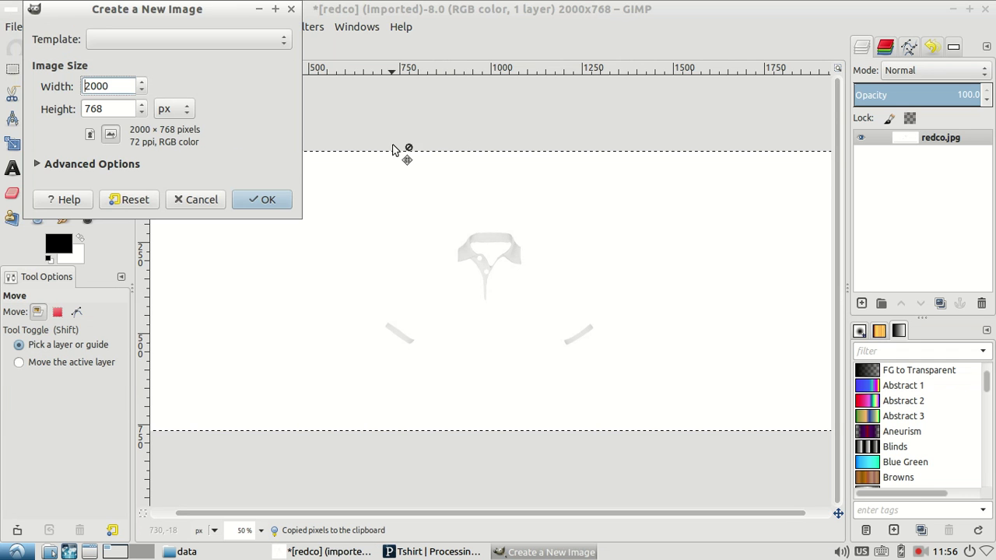
click(270, 199)
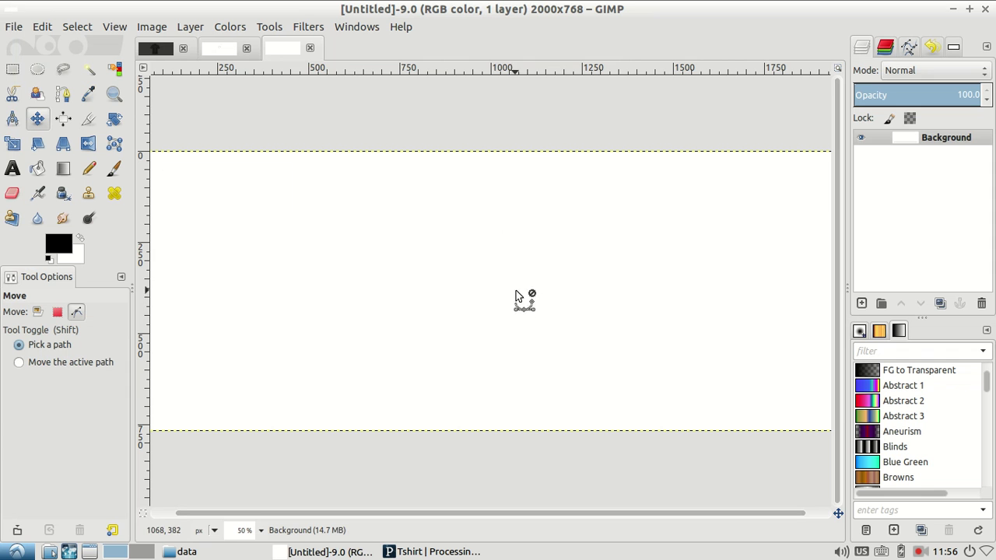
key(ctrl+v)
Close redco.jpg discarding changes, make the paste its own layer, delete Background, and zoom in.
click(246, 48)
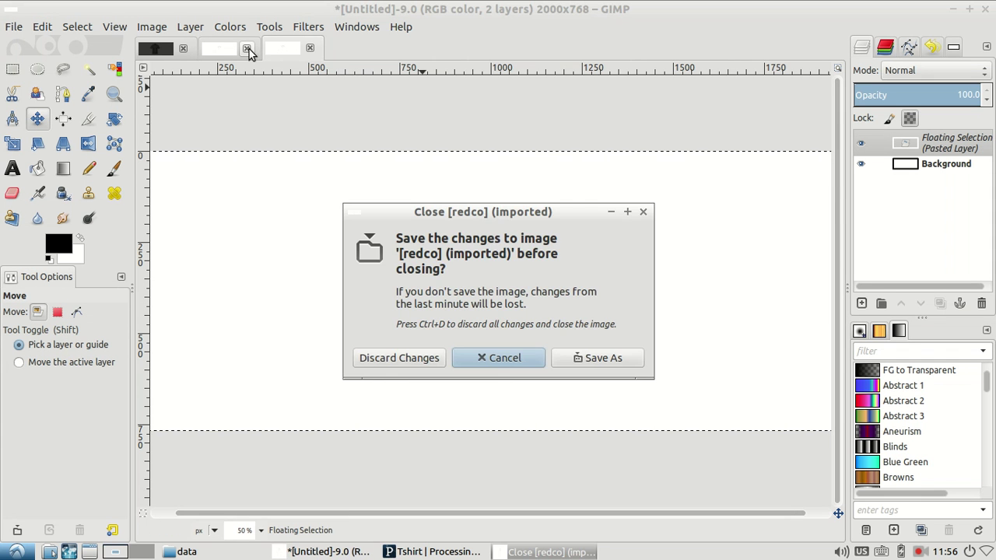
click(402, 356)
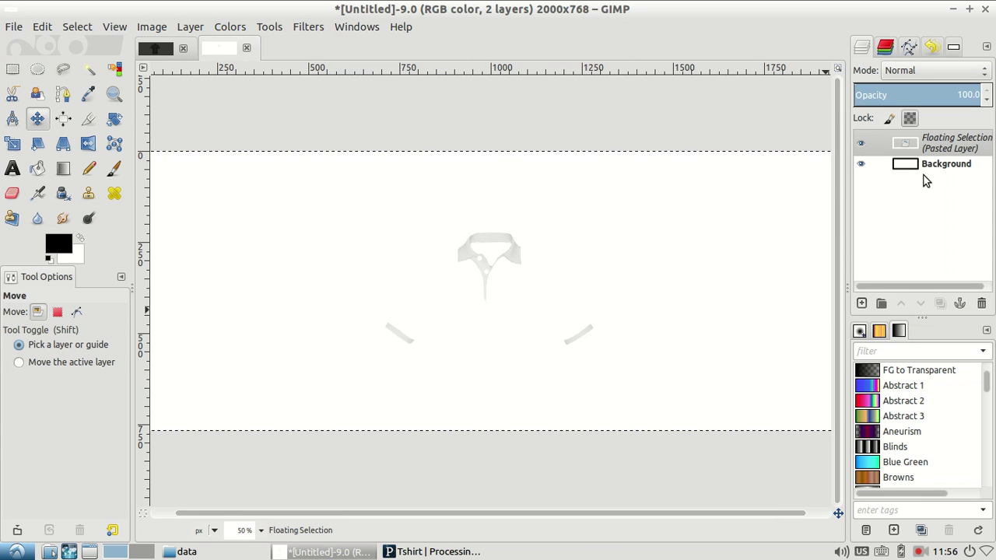
click(861, 303)
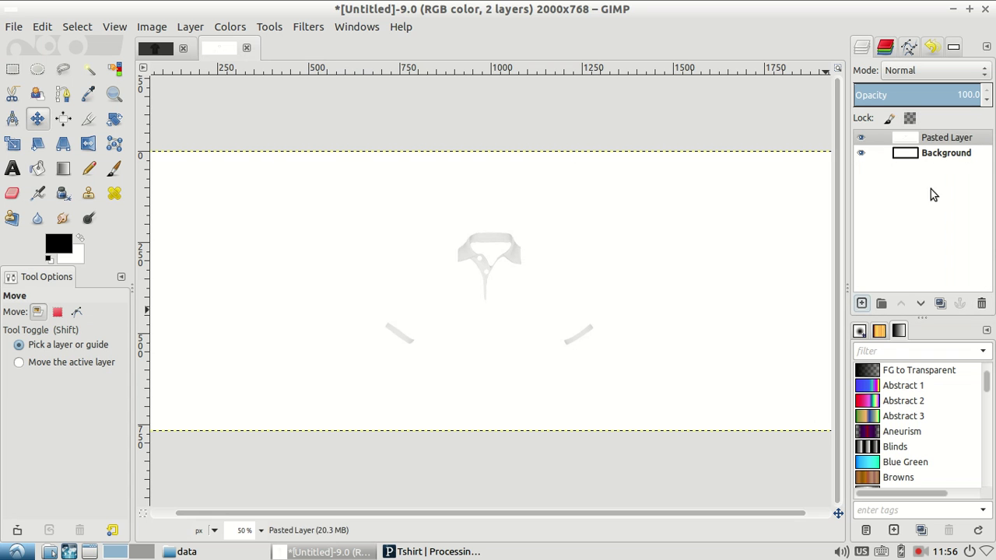
click(941, 153)
click(981, 303)
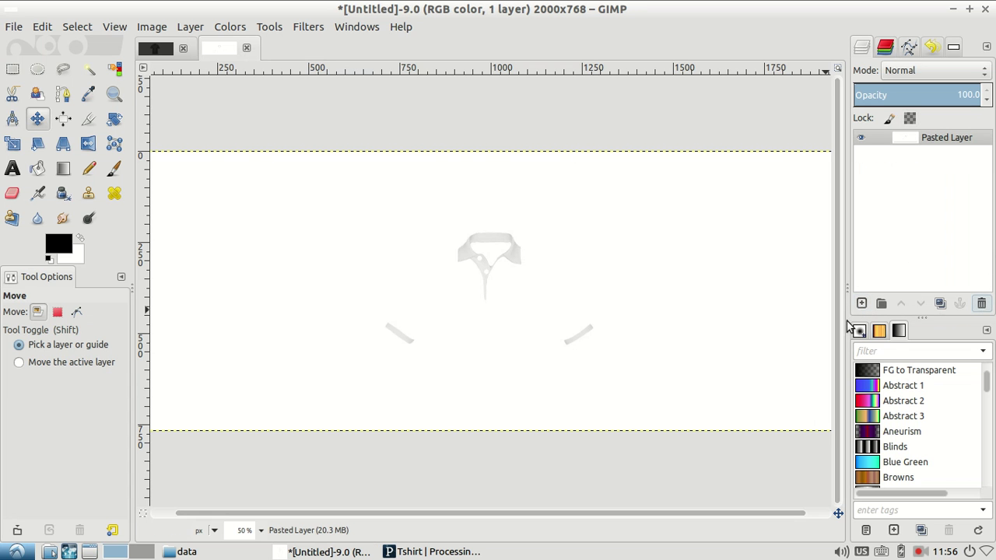
key(z)
click(547, 297)
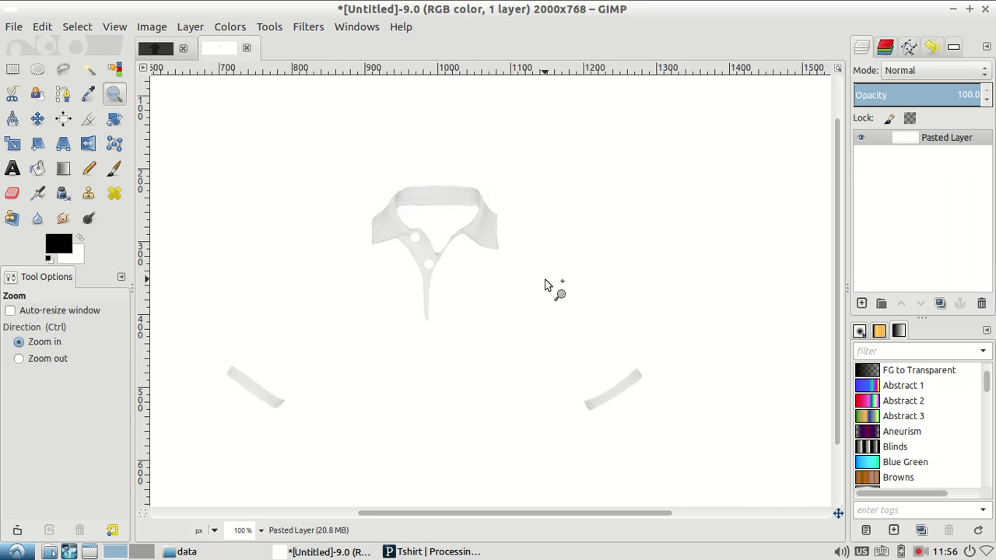
click(89, 69)
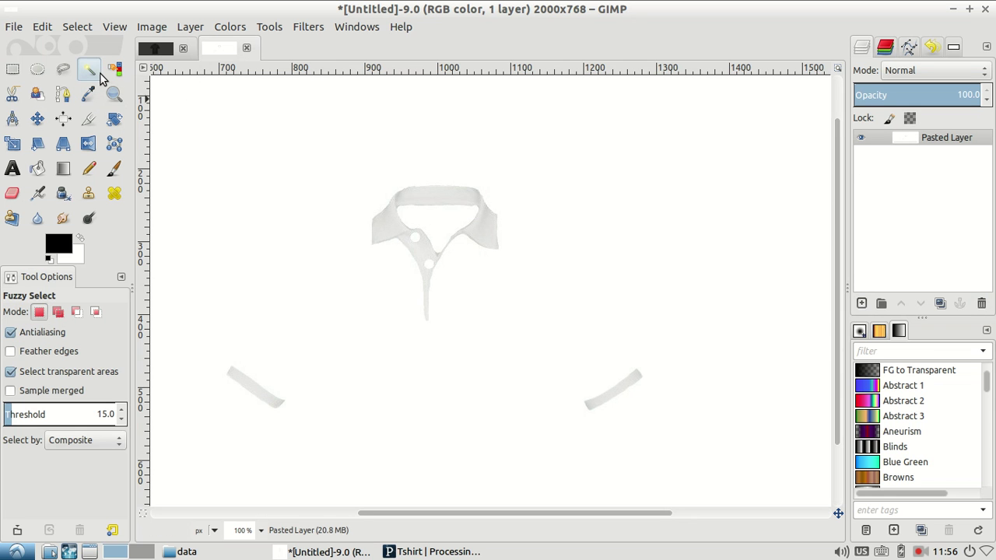
click(500, 295)
click(12, 68)
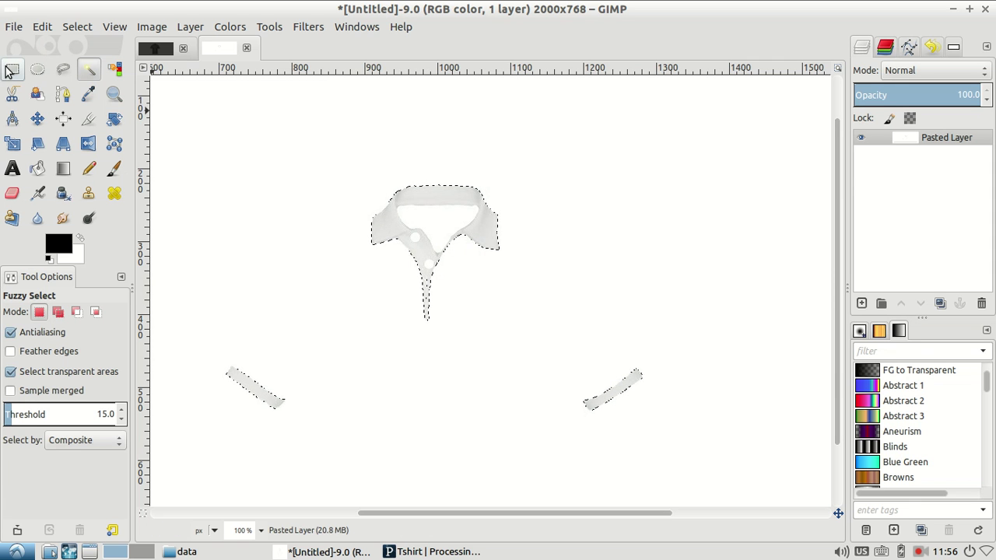
click(189, 134)
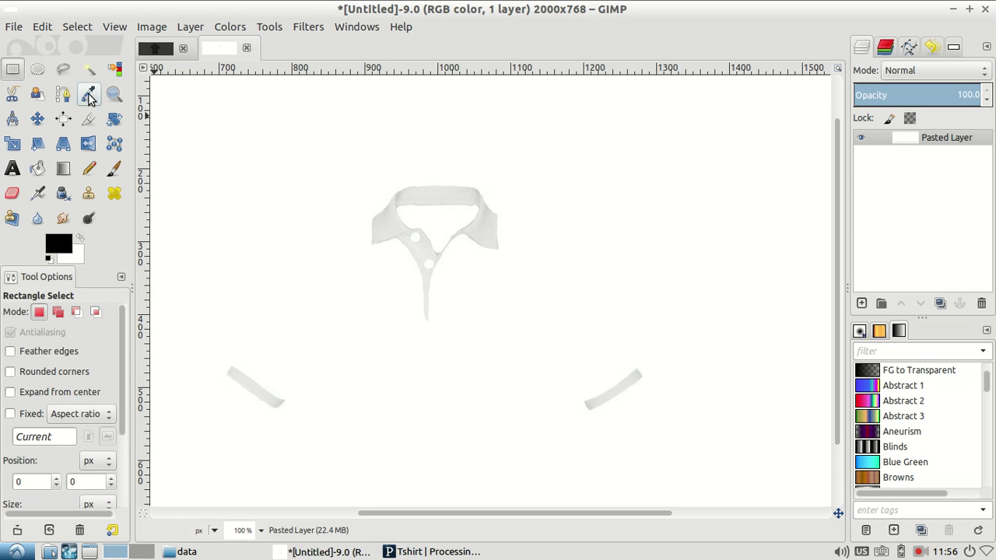
click(13, 193)
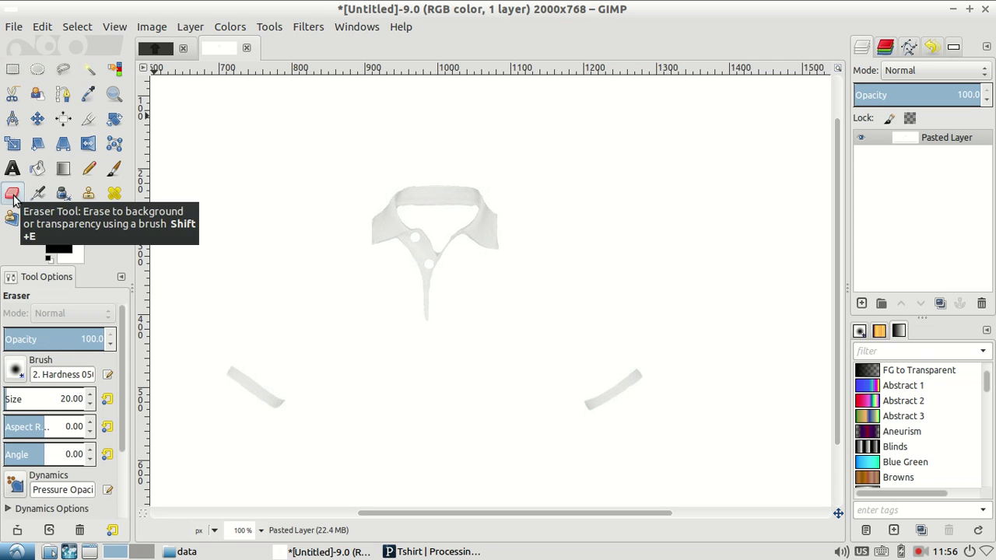
key(z)
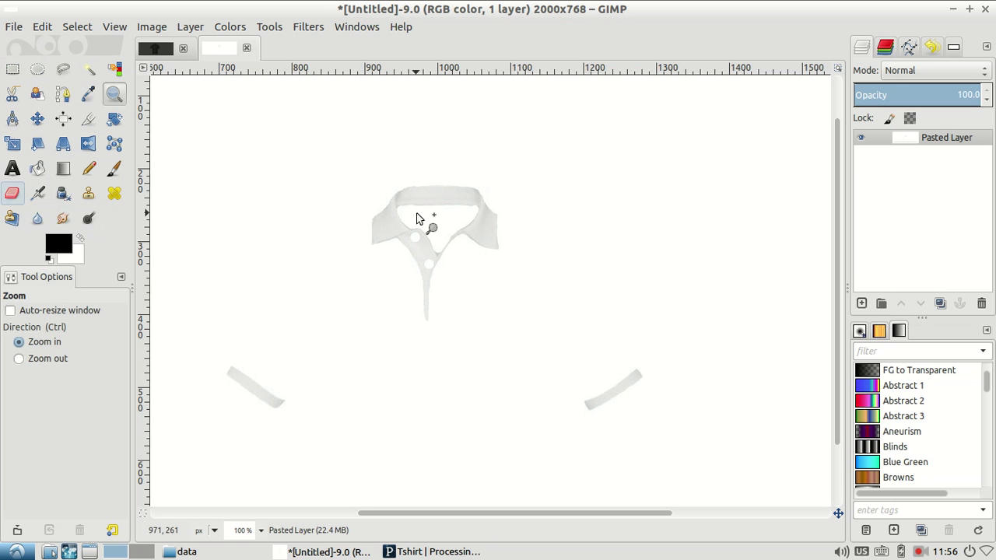
ctrl+click(416, 218)
ctrl+click(417, 218)
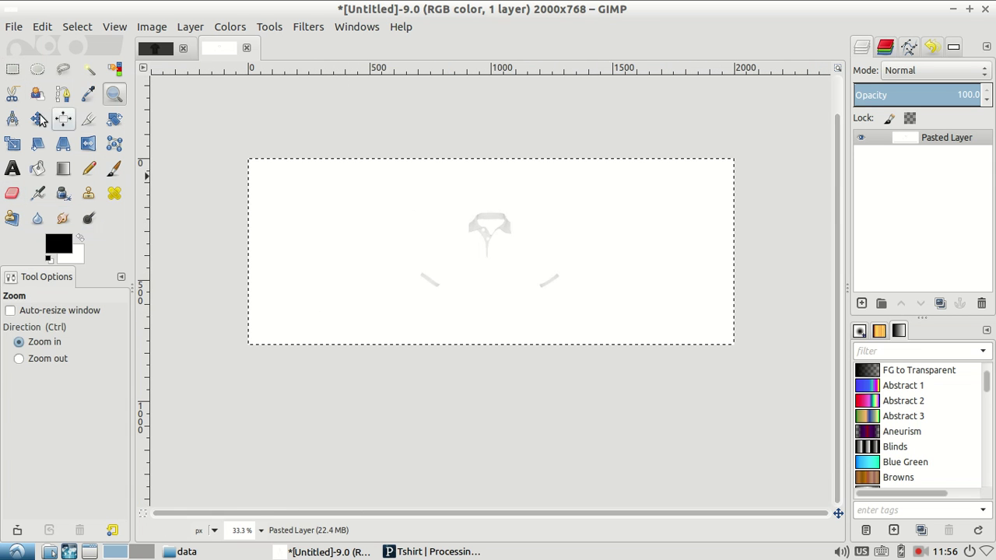
Clear the empty top, right and left strips to transparency, undoing the bottom-strip clear.
click(12, 69)
mouse_move(214, 99)
mouse_down()
mouse_move(786, 214)
mouse_move(782, 203)
mouse_up()
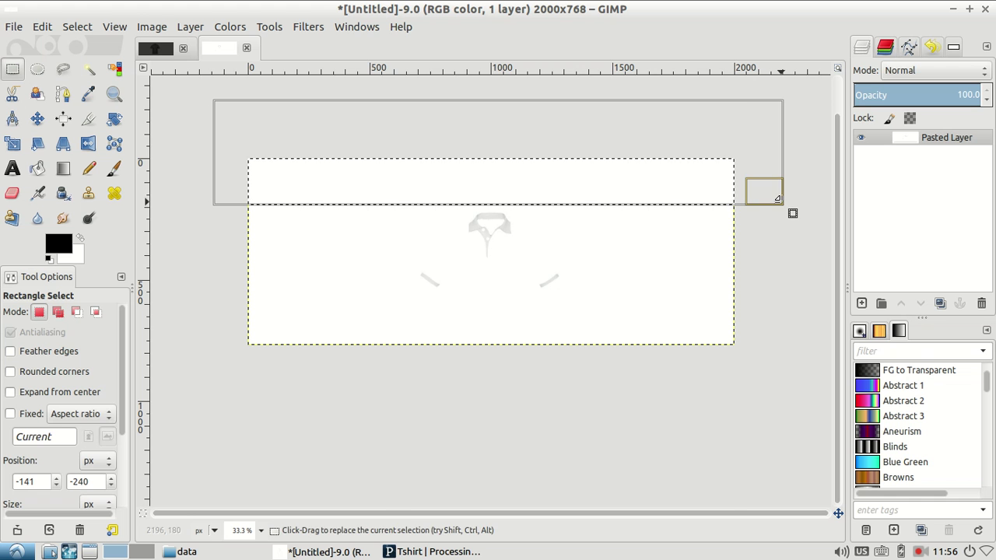
key(Delete)
drag(775, 435, 560, 124)
key(Delete)
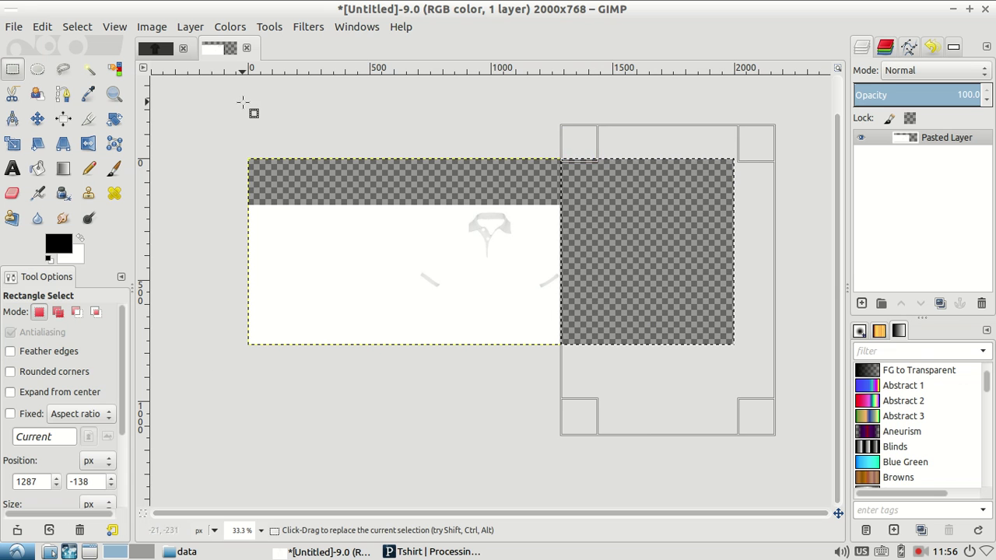
drag(204, 77, 417, 418)
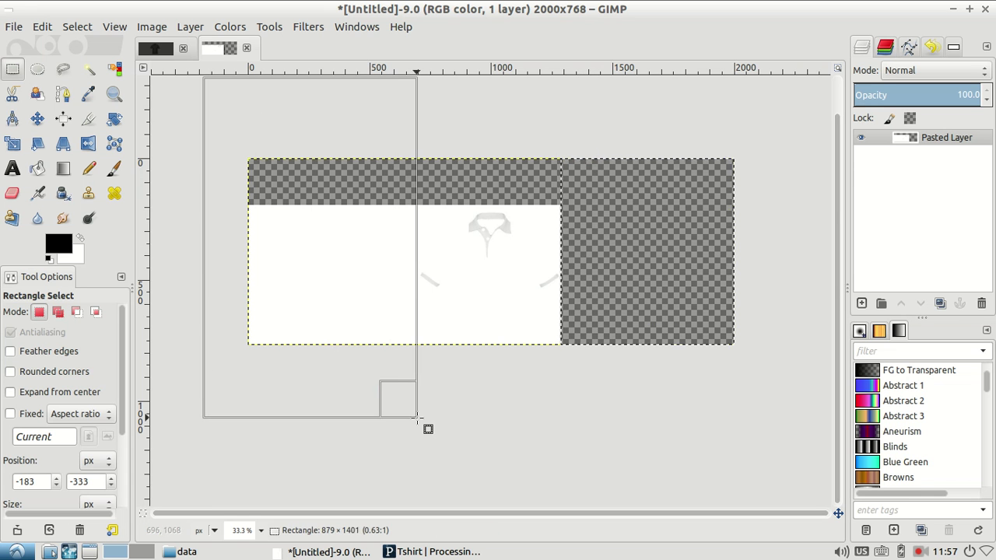
key(Delete)
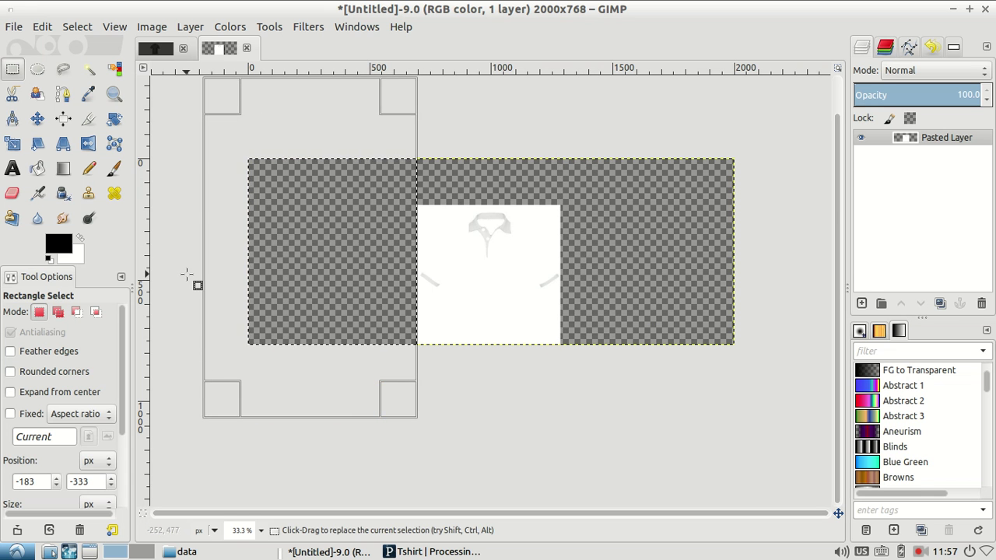
drag(177, 288, 633, 462)
key(Delete)
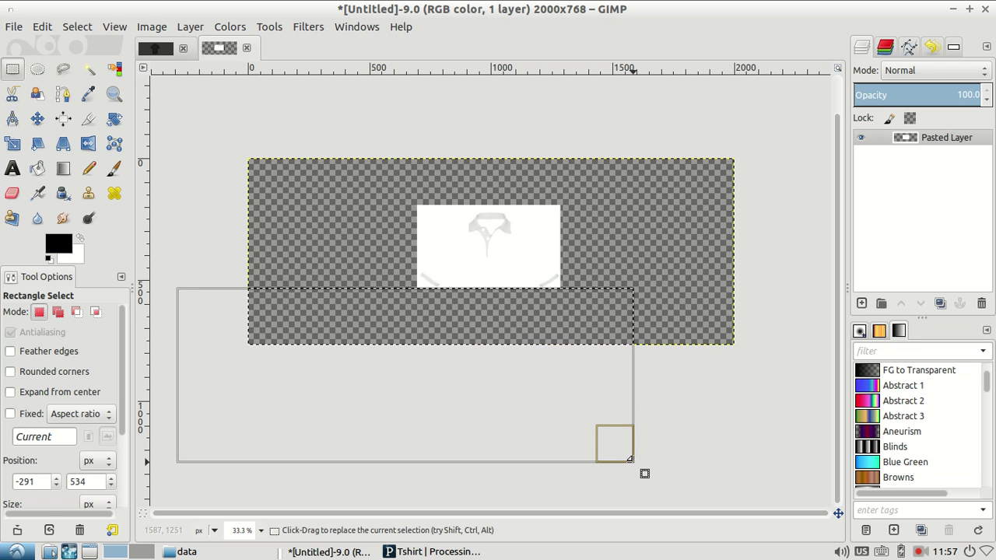
key(ctrl+z)
key(ctrl+z)
mouse_move(697, 432)
mouse_down()
mouse_move(415, 318)
mouse_move(228, 292)
mouse_up()
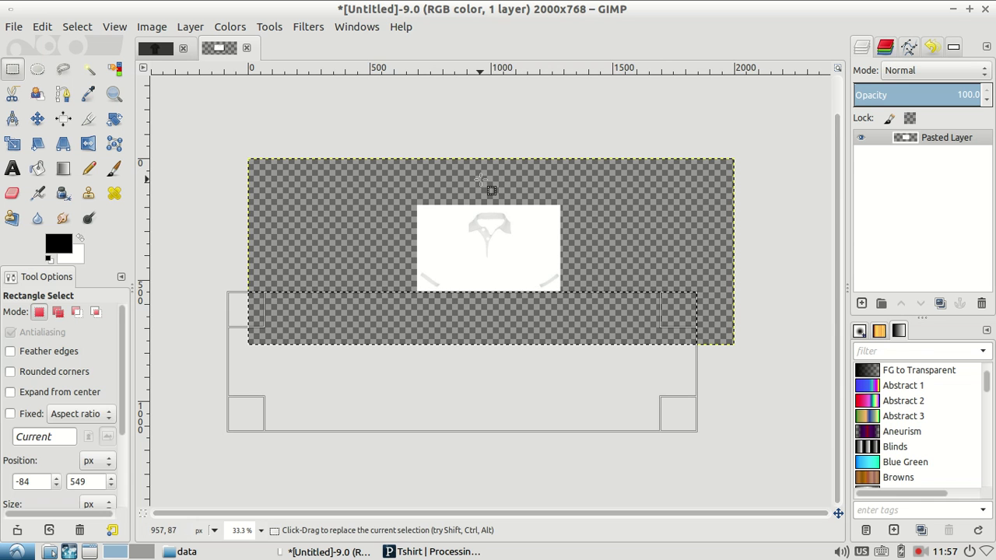
Zoom in and clear the white areas beside the collar and between the two cuffs.
key(z)
click(459, 249)
click(459, 248)
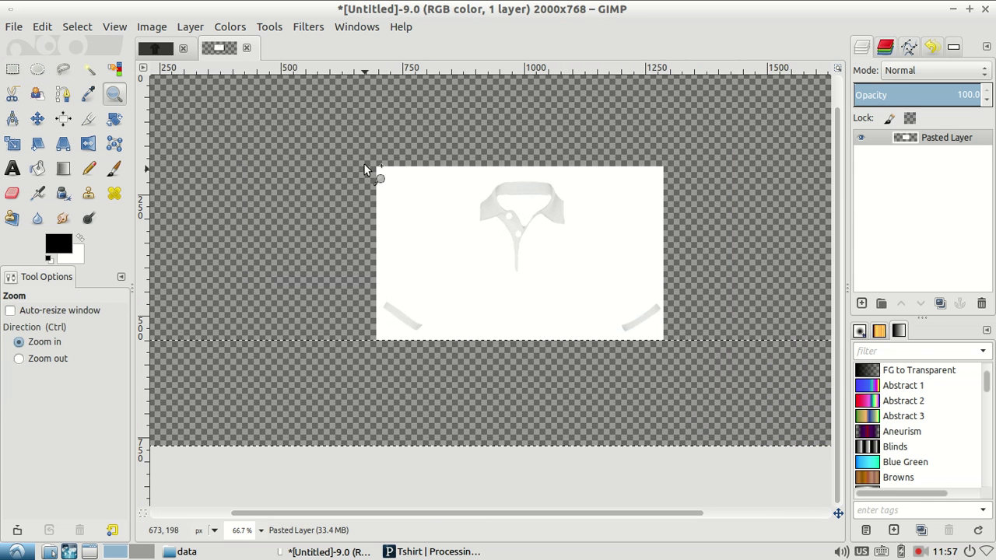
click(13, 69)
drag(342, 137, 469, 293)
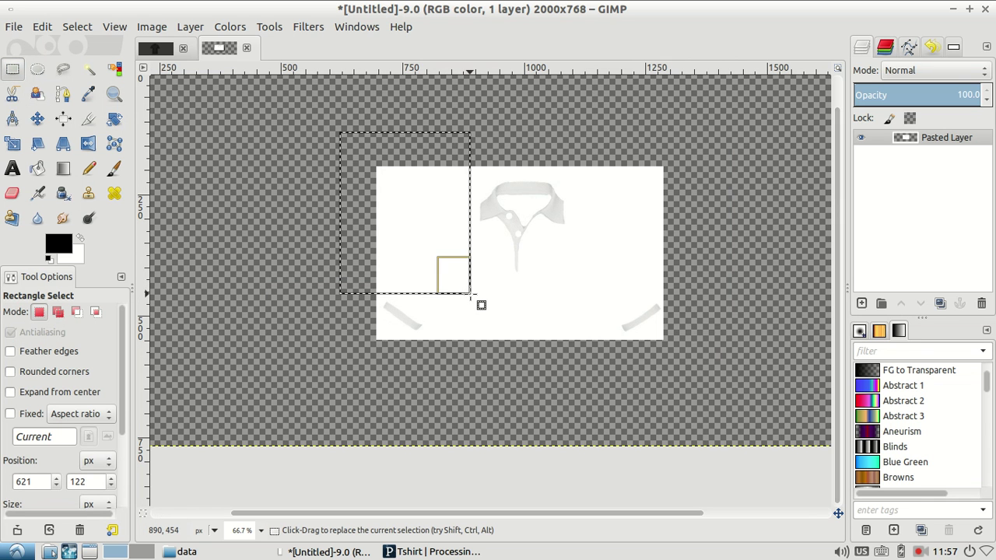
key(Delete)
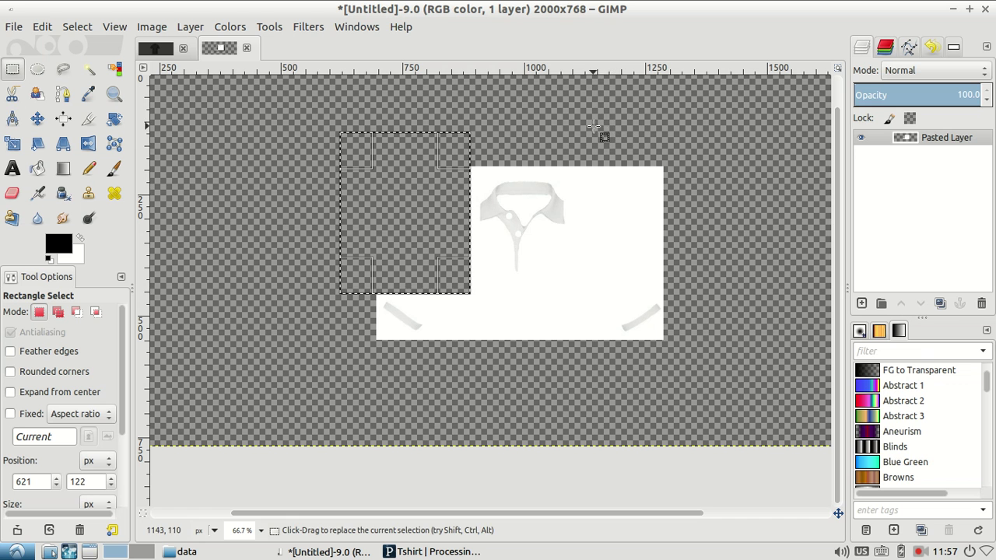
drag(593, 127, 745, 293)
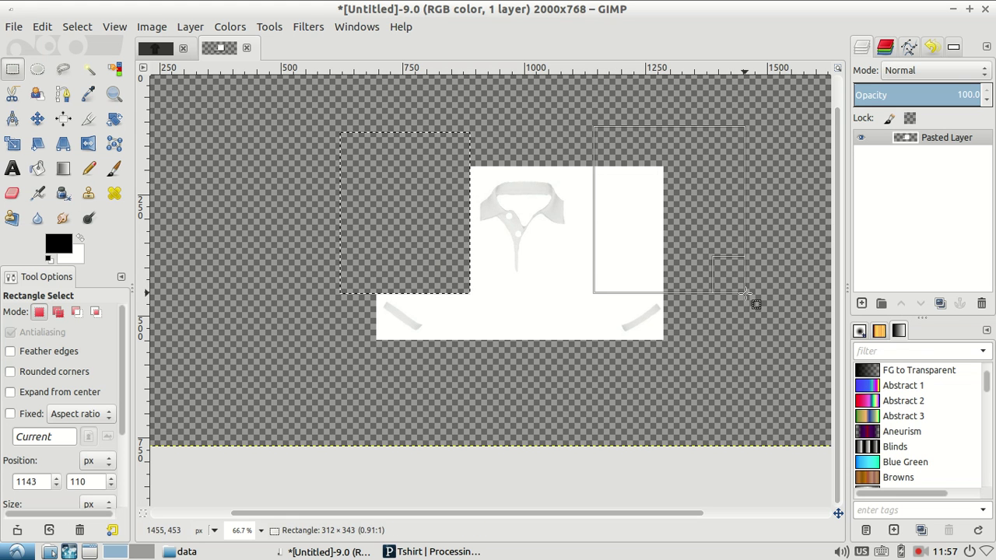
key(Delete)
mouse_move(426, 276)
mouse_down()
mouse_move(527, 322)
mouse_move(618, 335)
mouse_move(609, 358)
mouse_up()
key(Delete)
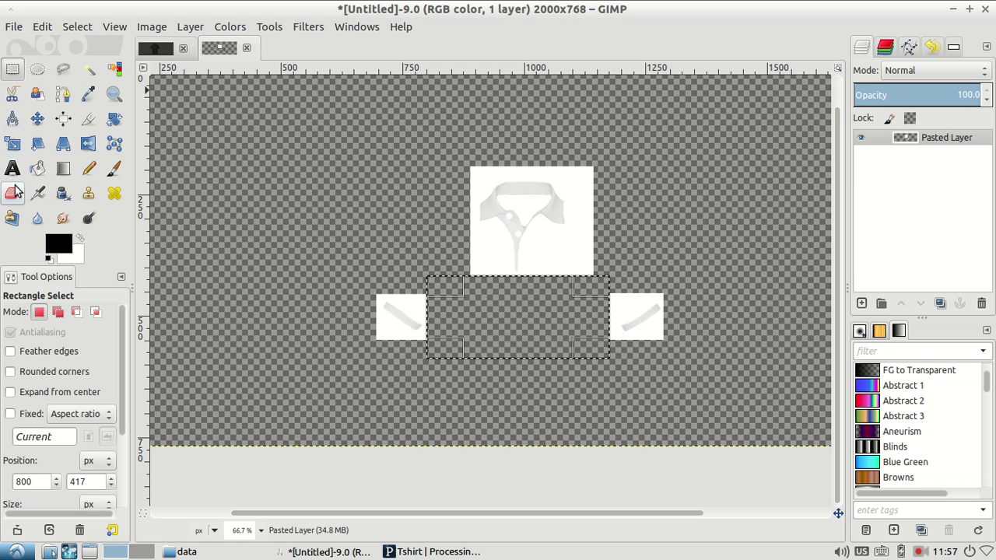
Select the thin white strips right of and above the collar, then drop the selection for erasing.
mouse_move(578, 128)
mouse_down()
mouse_move(637, 289)
mouse_move(692, 301)
mouse_up()
mouse_move(446, 140)
mouse_down()
mouse_move(476, 178)
mouse_move(654, 159)
mouse_move(642, 177)
mouse_up()
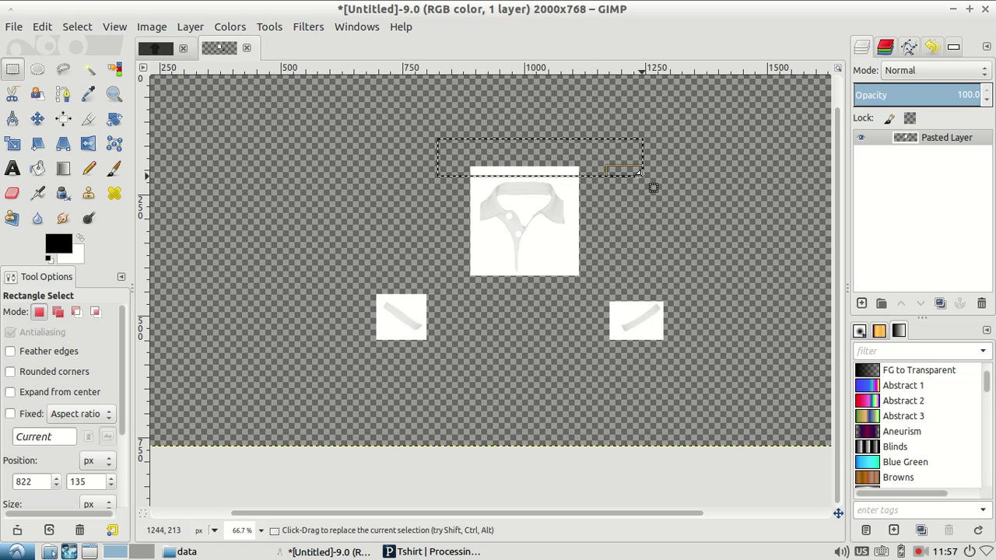
click(14, 195)
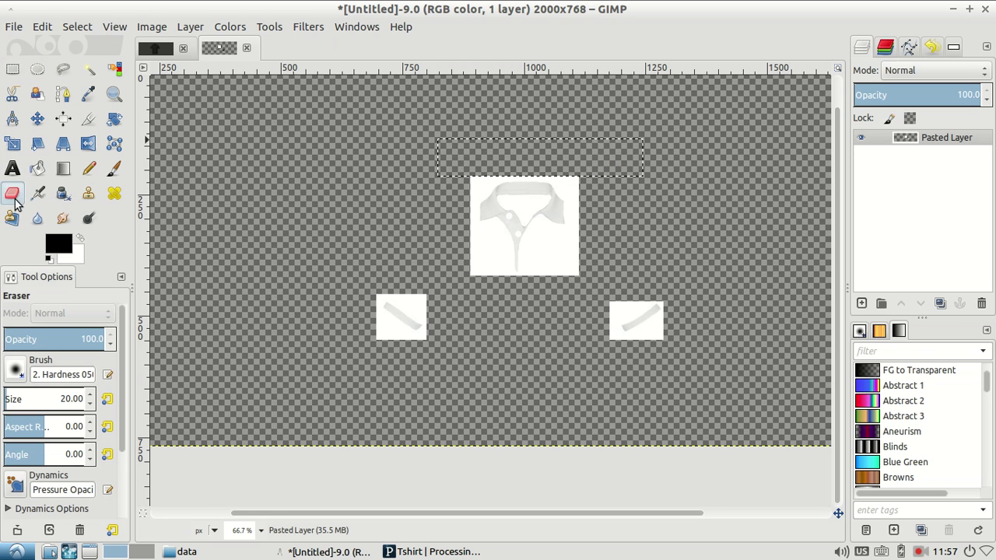
click(12, 69)
click(364, 269)
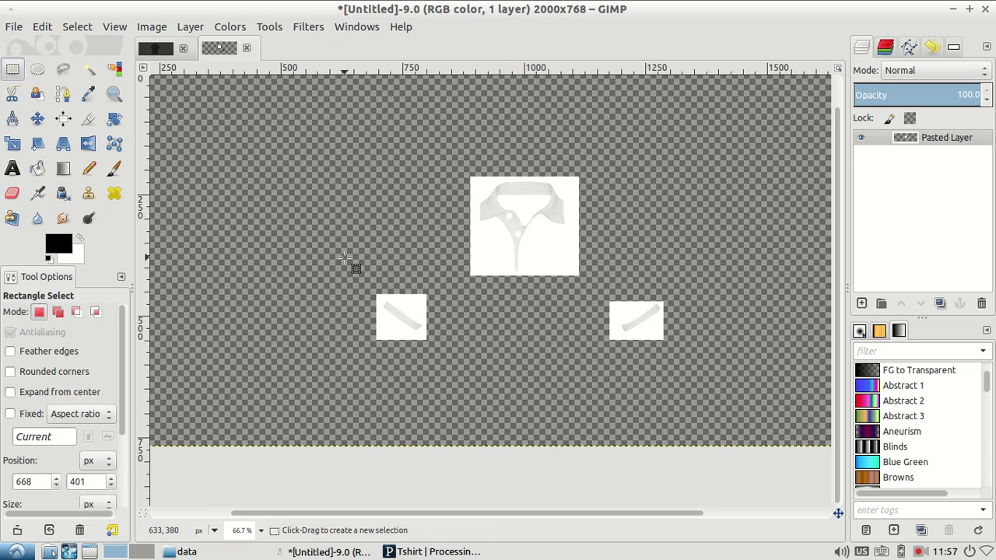
click(13, 195)
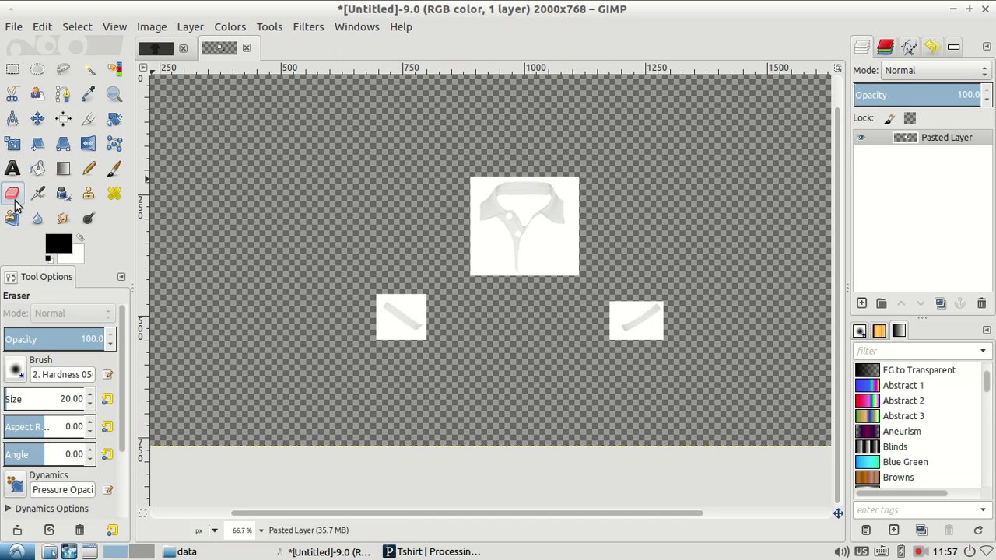
Zoom into the right cuff and set the Eraser to the 2. Hardness 100 brush.
key(z)
triple_click(657, 322)
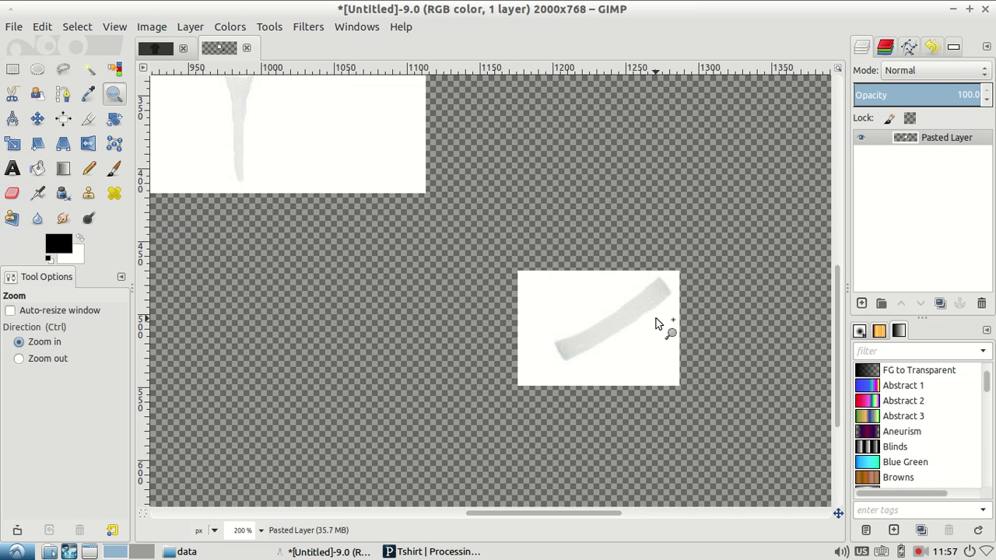
click(657, 321)
click(11, 194)
mouse_move(448, 249)
mouse_down()
mouse_move(480, 275)
mouse_move(504, 246)
mouse_move(610, 257)
mouse_move(518, 286)
mouse_move(431, 282)
mouse_up()
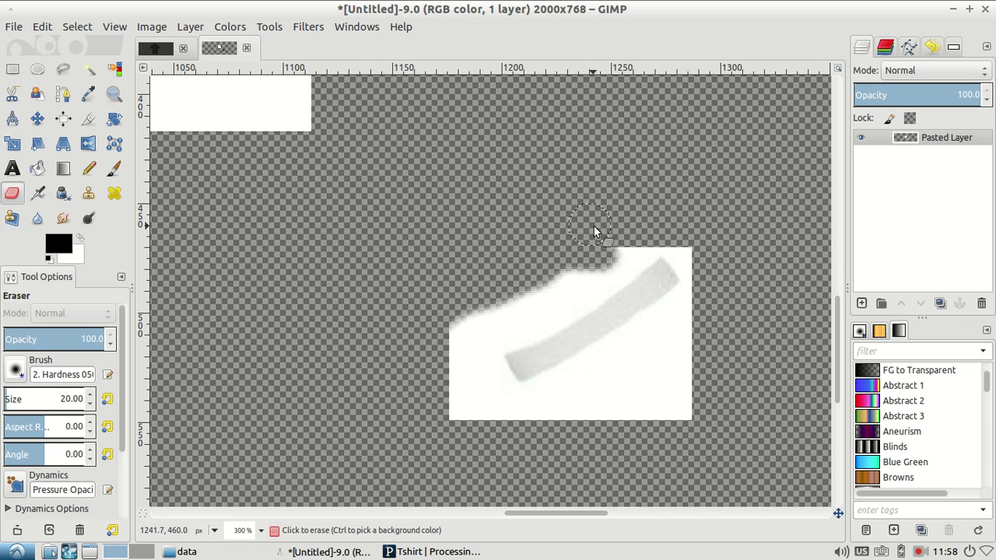
click(16, 370)
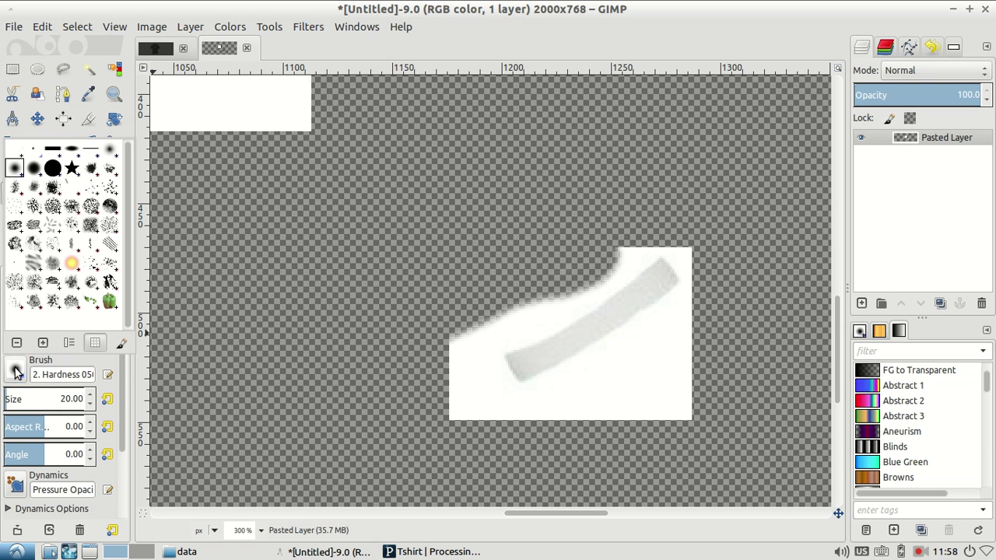
click(52, 168)
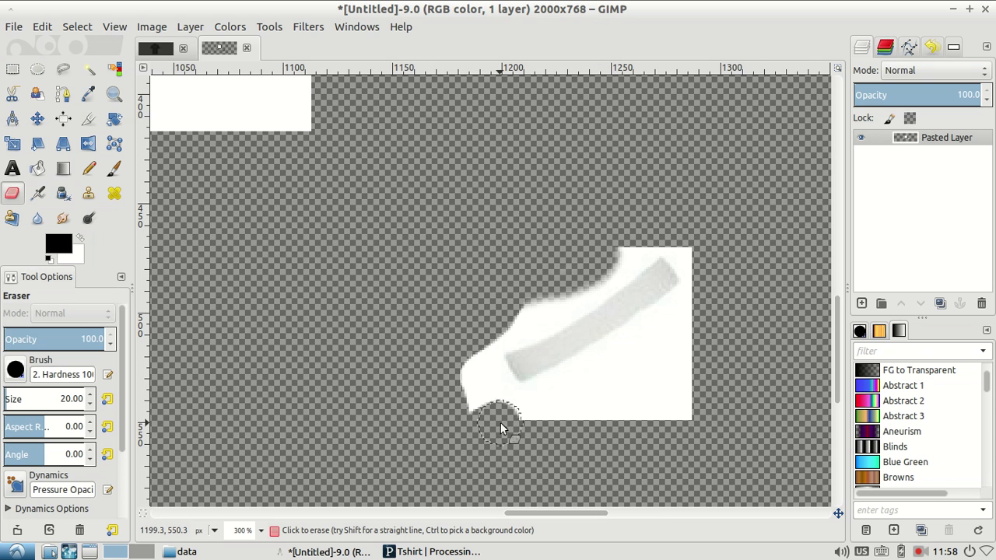
Erase the white along the right cuff's lower edge and right end.
drag(580, 416, 715, 383)
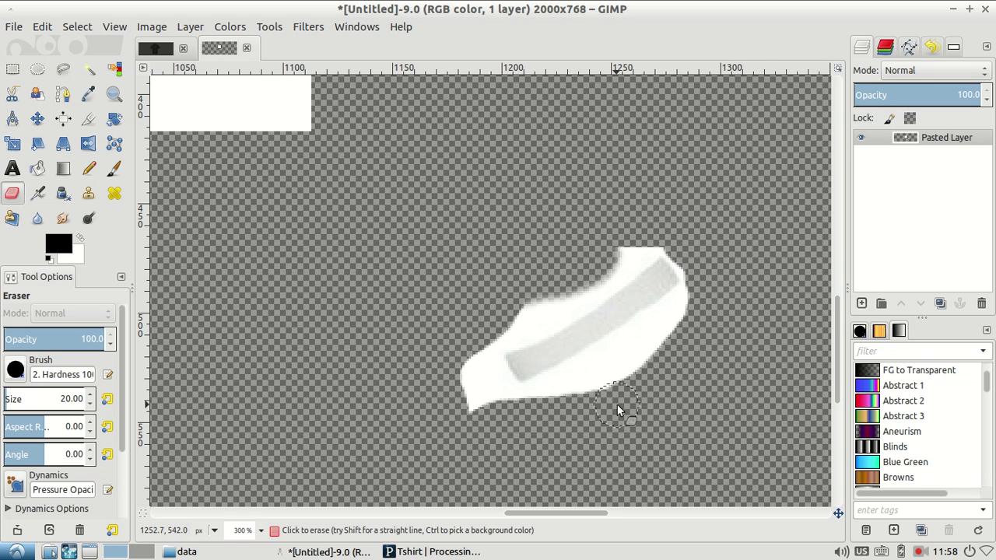
key(z)
click(657, 343)
click(657, 343)
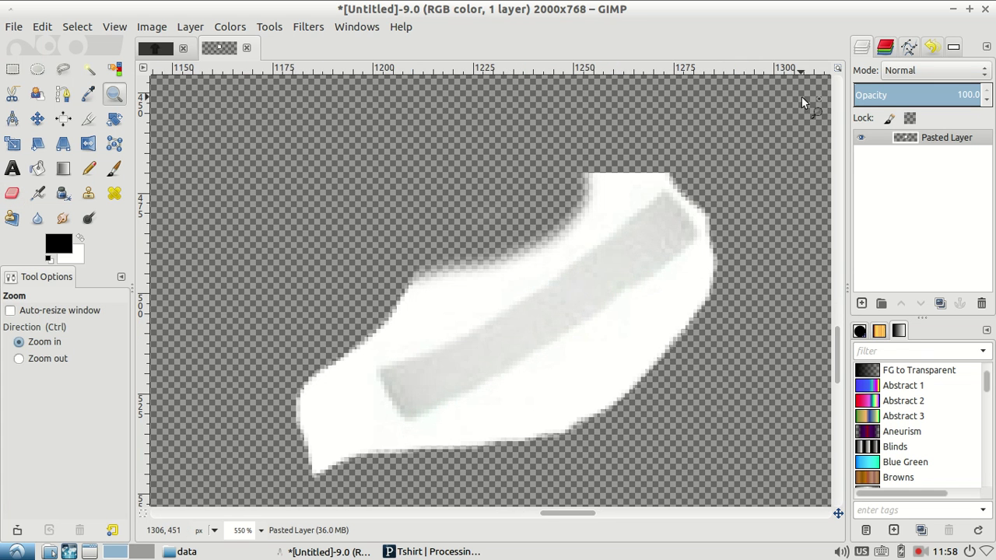
click(11, 193)
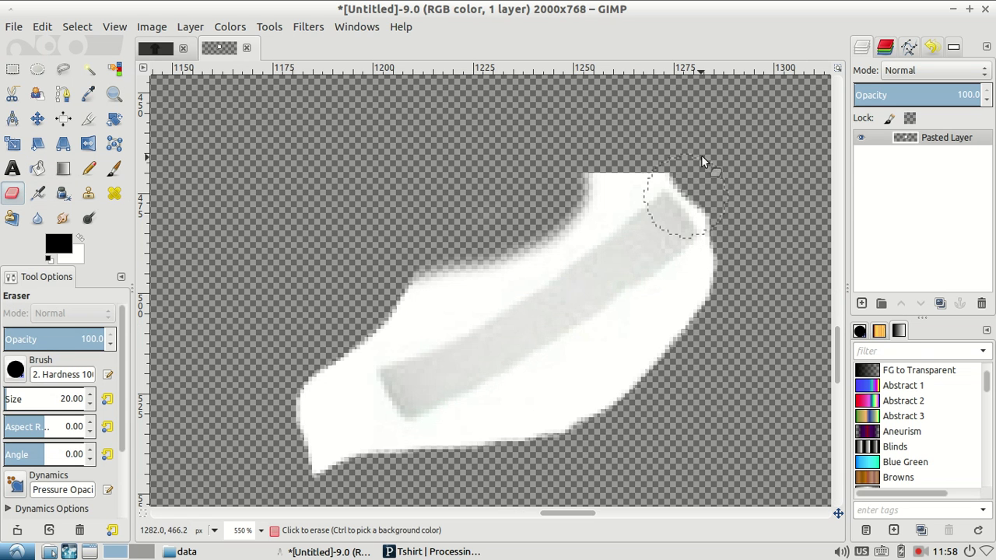
click(622, 307)
click(666, 340)
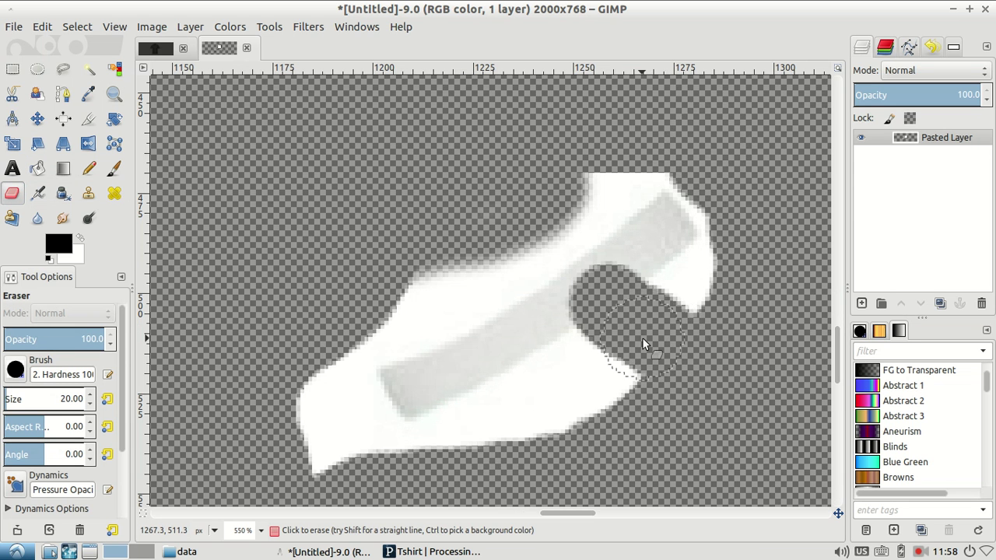
key(ctrl+z)
mouse_move(643, 338)
mouse_down()
mouse_move(611, 397)
mouse_move(507, 469)
mouse_up()
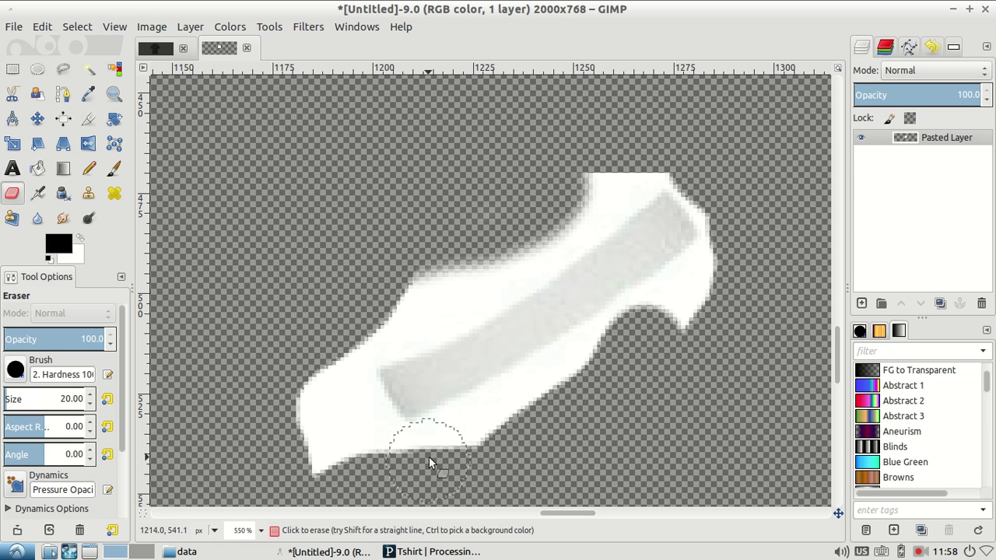
mouse_move(429, 456)
mouse_down()
mouse_move(587, 392)
mouse_move(732, 274)
mouse_up()
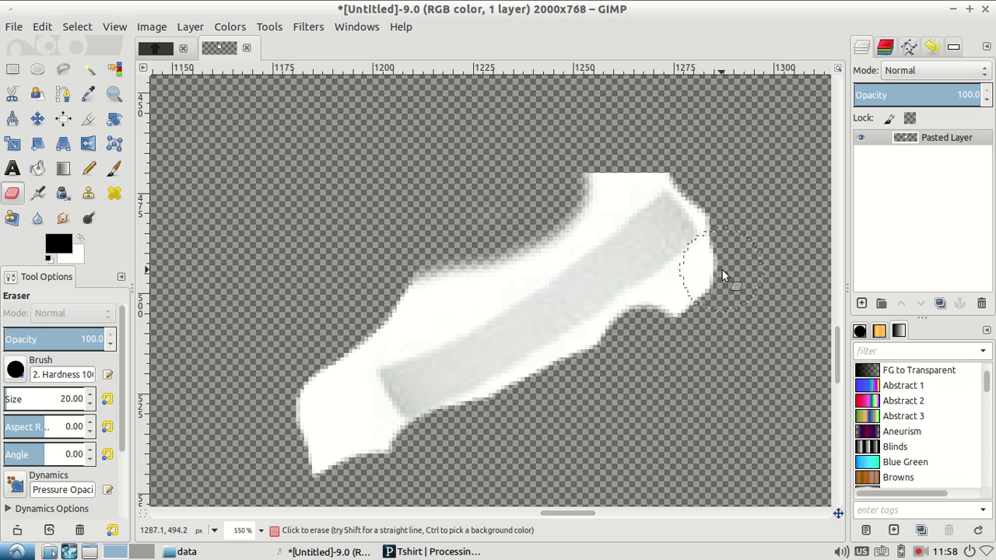
mouse_move(721, 280)
mouse_down()
mouse_move(675, 326)
mouse_move(623, 347)
mouse_up()
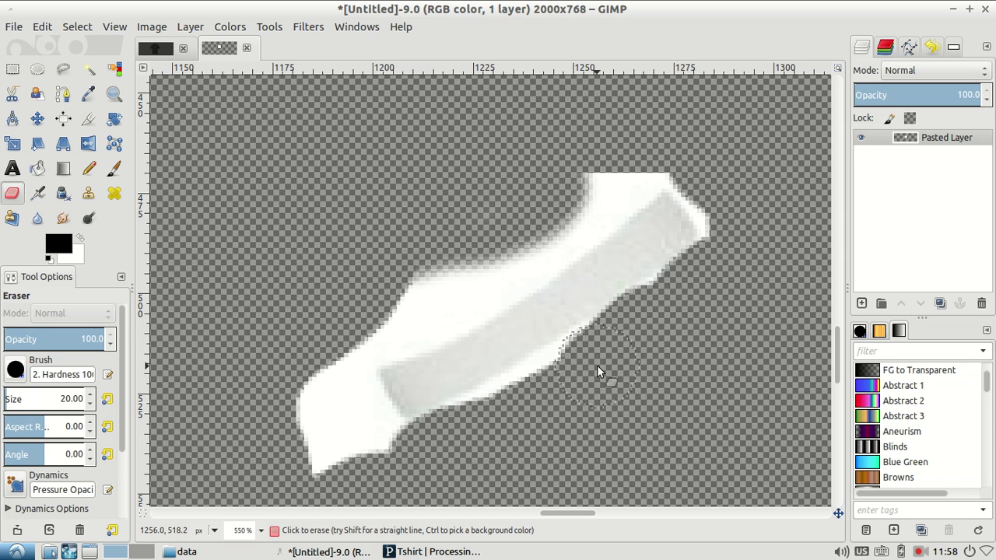
drag(602, 366, 518, 409)
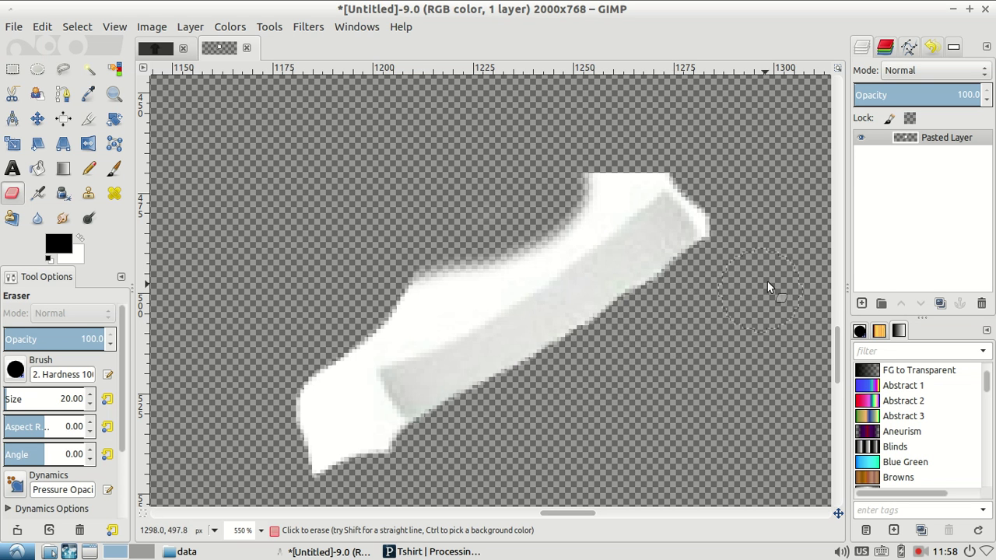
Erase the white above the cuff's upper edge and trim the leftover bits.
mouse_move(643, 147)
mouse_down()
mouse_move(318, 334)
mouse_move(273, 405)
mouse_move(343, 475)
mouse_move(363, 450)
mouse_move(359, 435)
mouse_move(376, 446)
mouse_move(340, 394)
mouse_move(333, 320)
mouse_move(436, 271)
mouse_move(394, 291)
mouse_up()
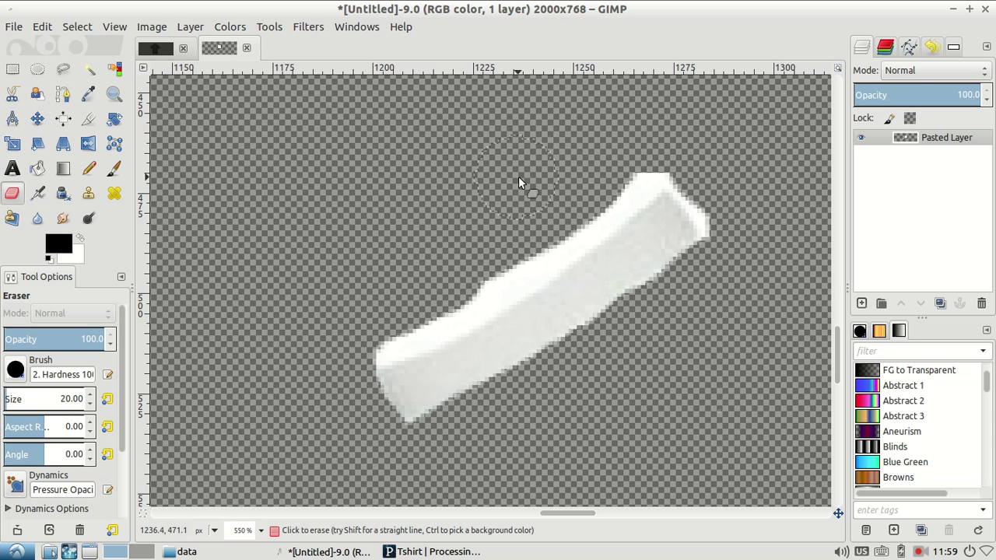
drag(506, 234, 366, 326)
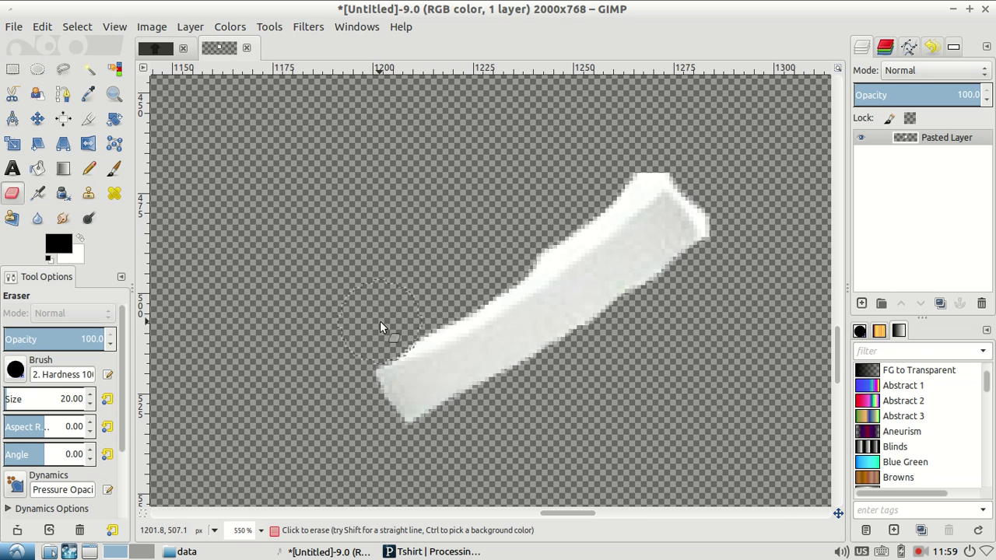
mouse_move(364, 329)
mouse_down()
mouse_move(354, 338)
mouse_move(392, 325)
mouse_up()
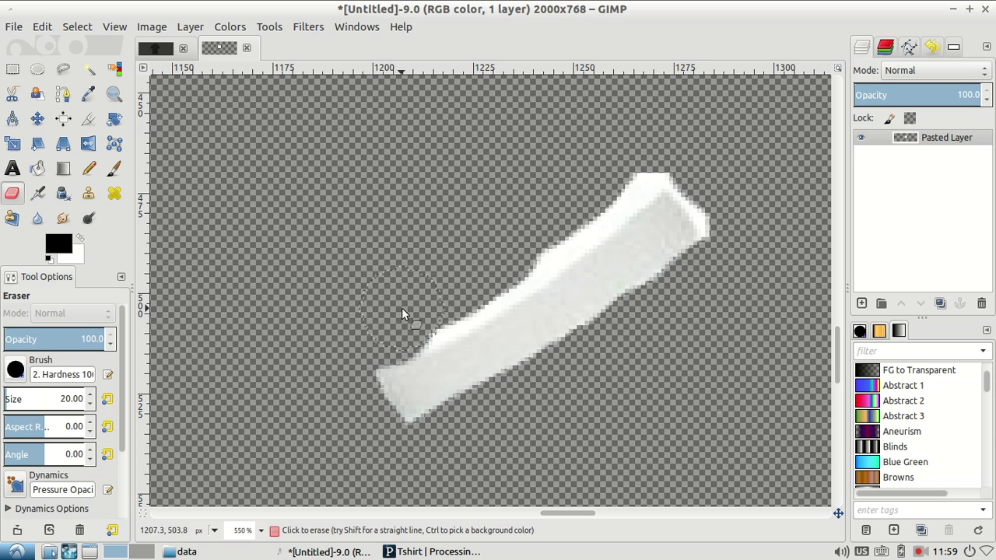
key(ctrl+z)
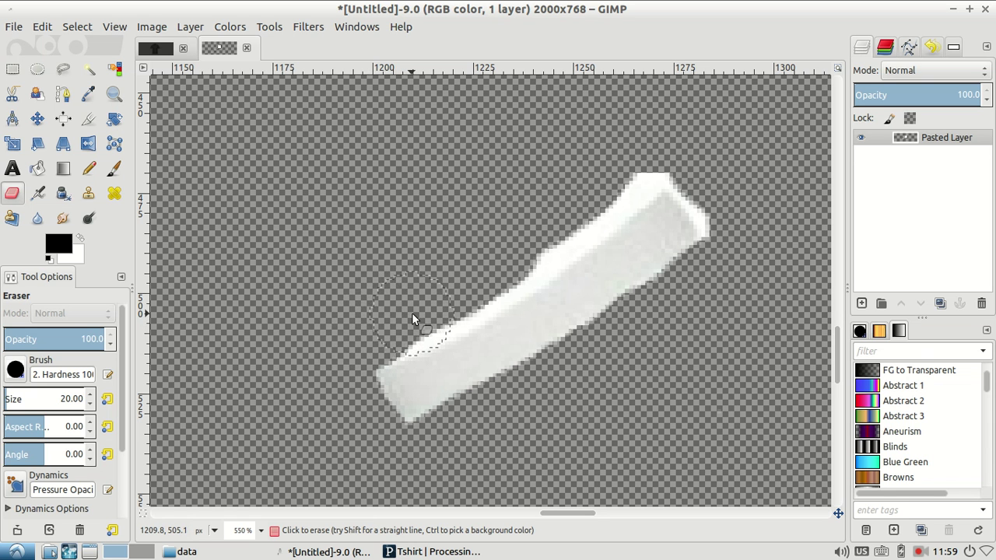
drag(410, 312, 378, 323)
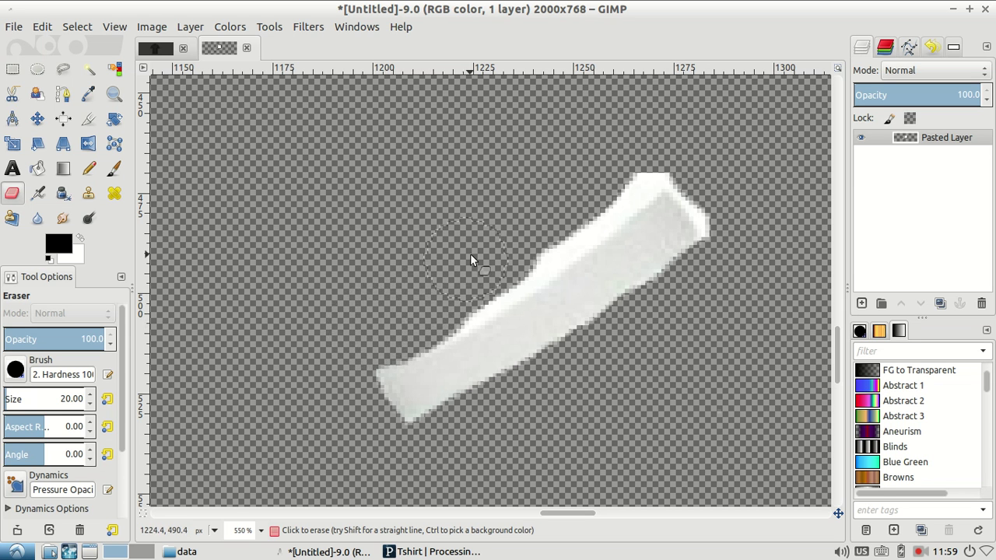
drag(642, 152, 422, 305)
mouse_move(427, 309)
mouse_down()
mouse_move(483, 279)
mouse_move(591, 191)
mouse_up()
mouse_move(640, 162)
mouse_down()
mouse_move(670, 150)
mouse_move(700, 166)
mouse_move(741, 212)
mouse_up()
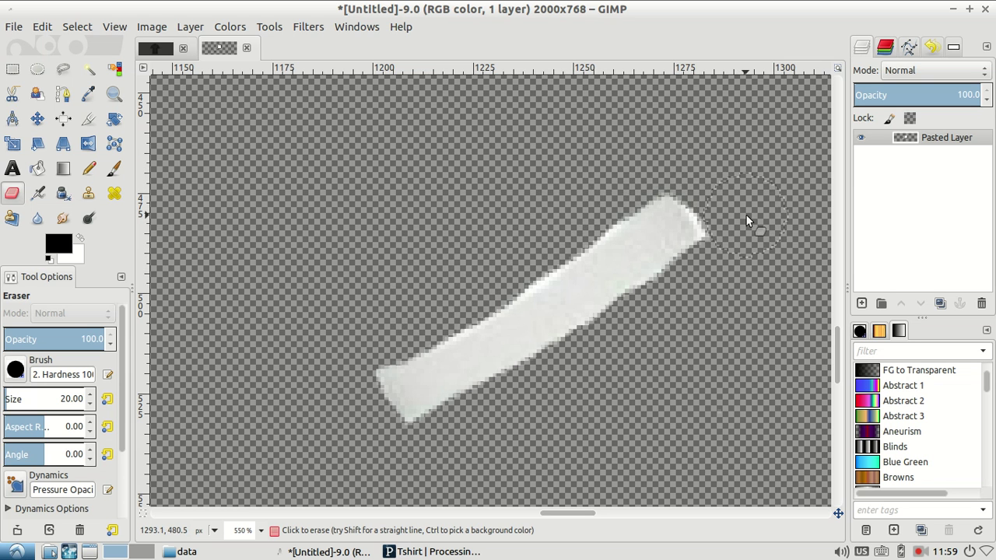
drag(660, 312, 657, 319)
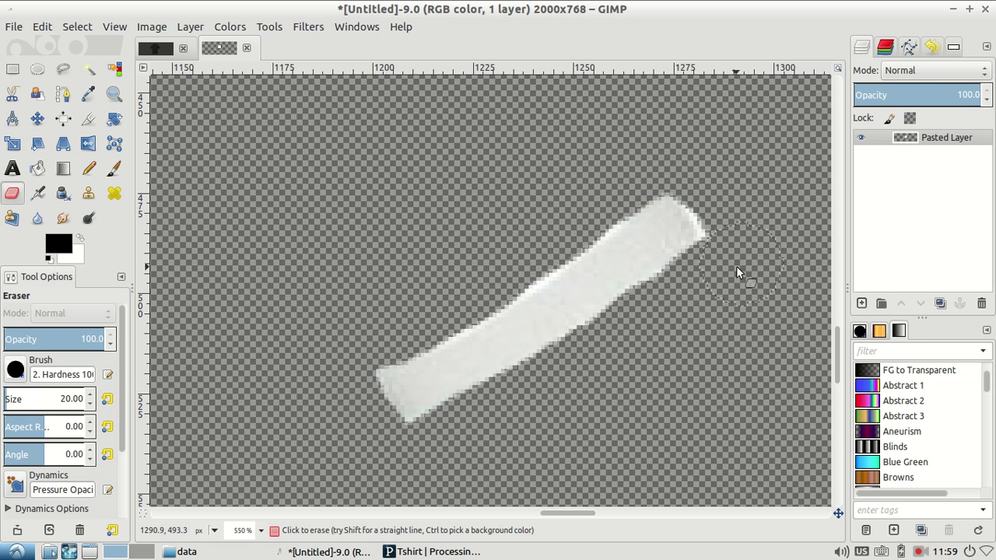
click(518, 254)
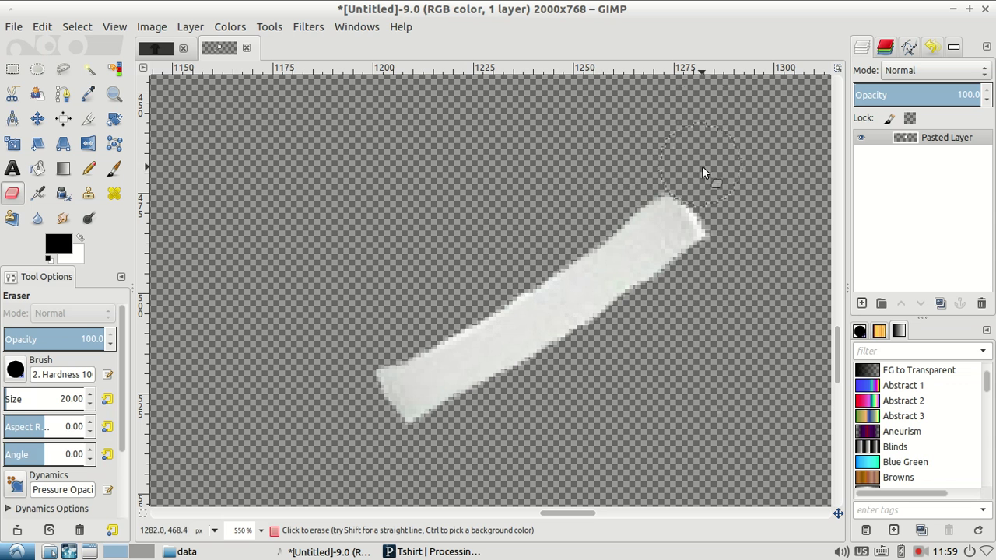
drag(710, 177, 733, 211)
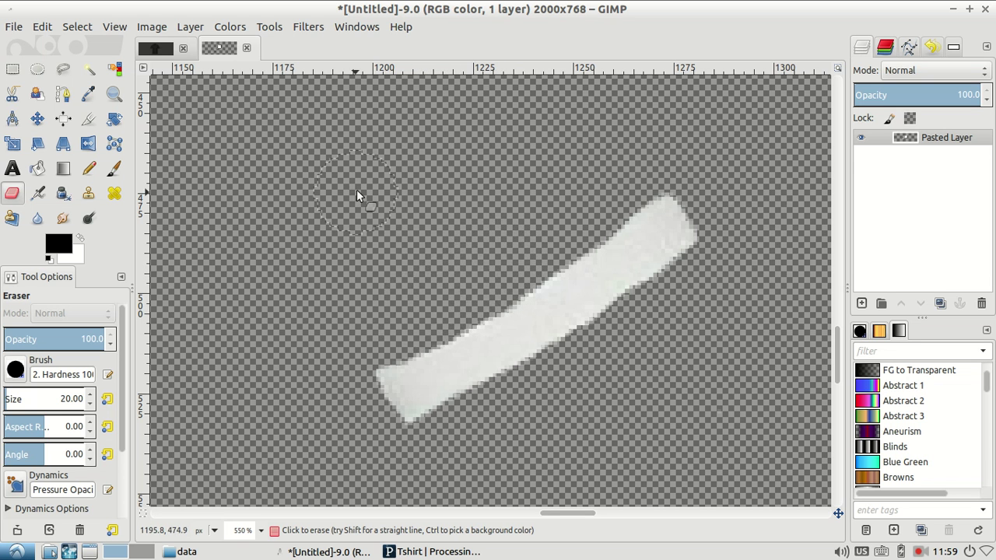
click(595, 360)
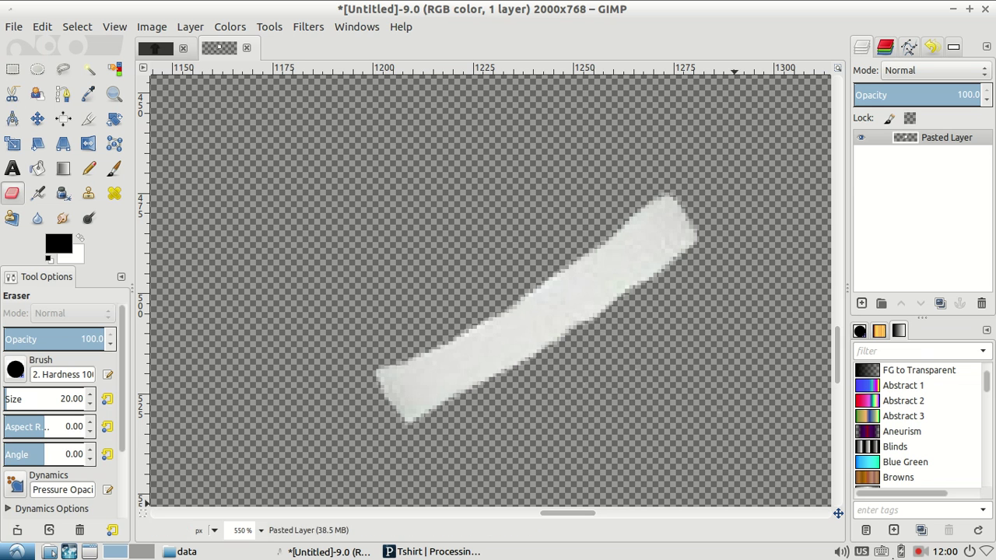
Zoom out to the whole image, then zoom to 300% on the left cuff piece.
key(z)
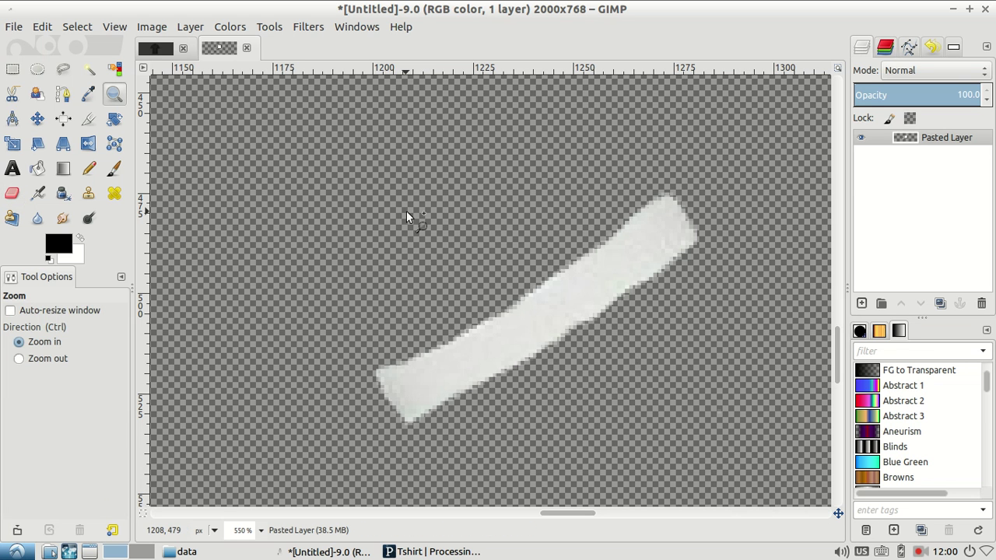
ctrl+click(406, 211)
ctrl+click(360, 252)
ctrl+click(360, 252)
ctrl+click(360, 252)
ctrl+click(360, 252)
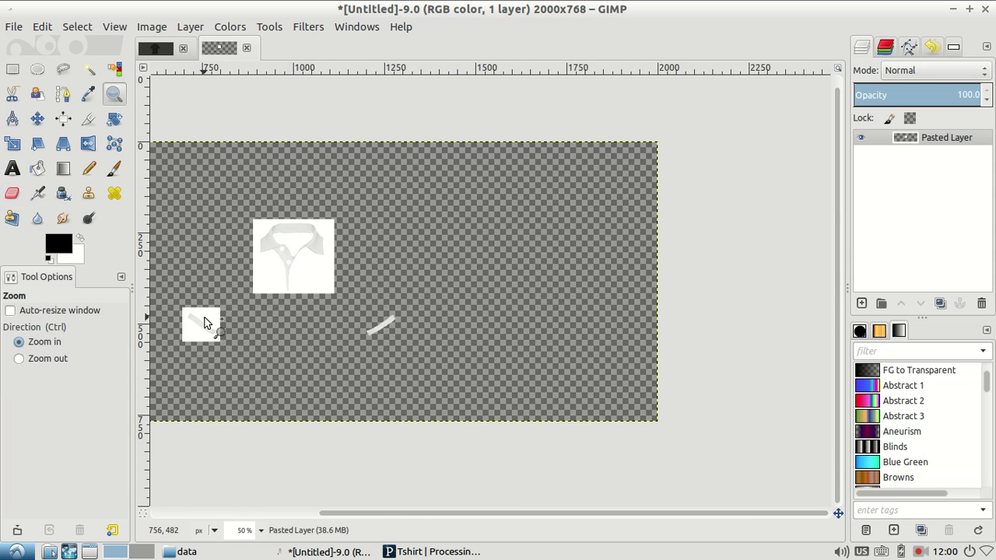
click(203, 323)
click(201, 322)
click(203, 323)
click(206, 326)
click(207, 327)
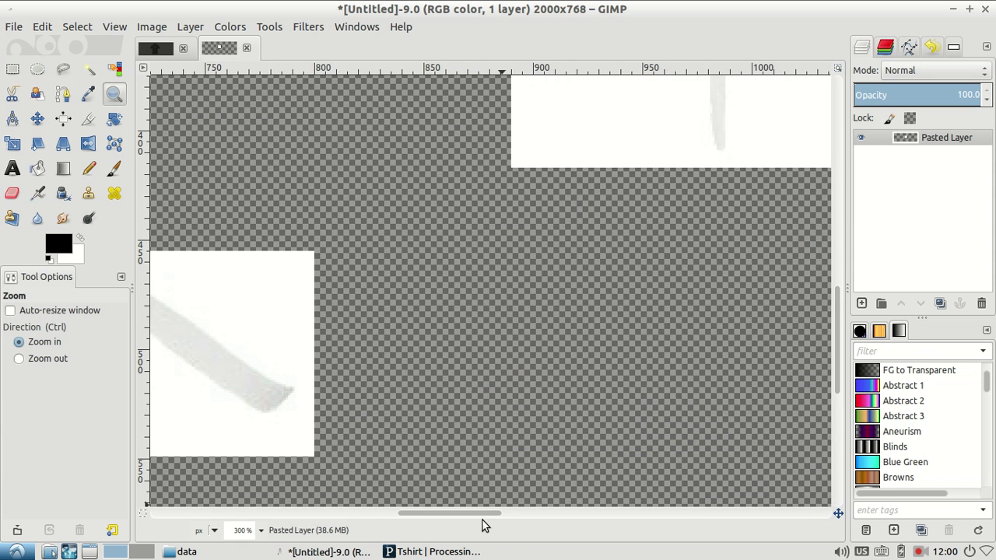
drag(481, 516, 443, 515)
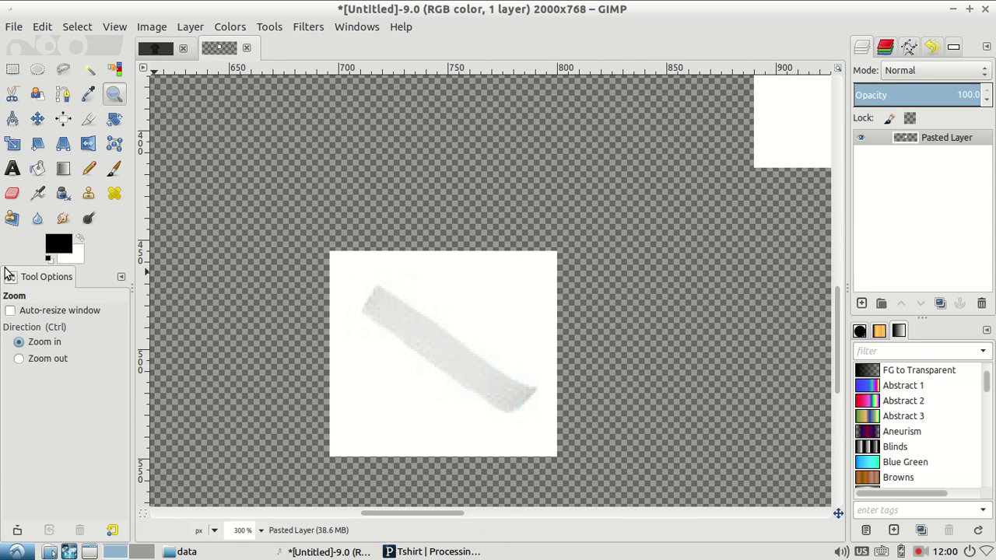
Erase the white corner and triangle around the left cuff strip.
click(12, 194)
drag(470, 236, 544, 275)
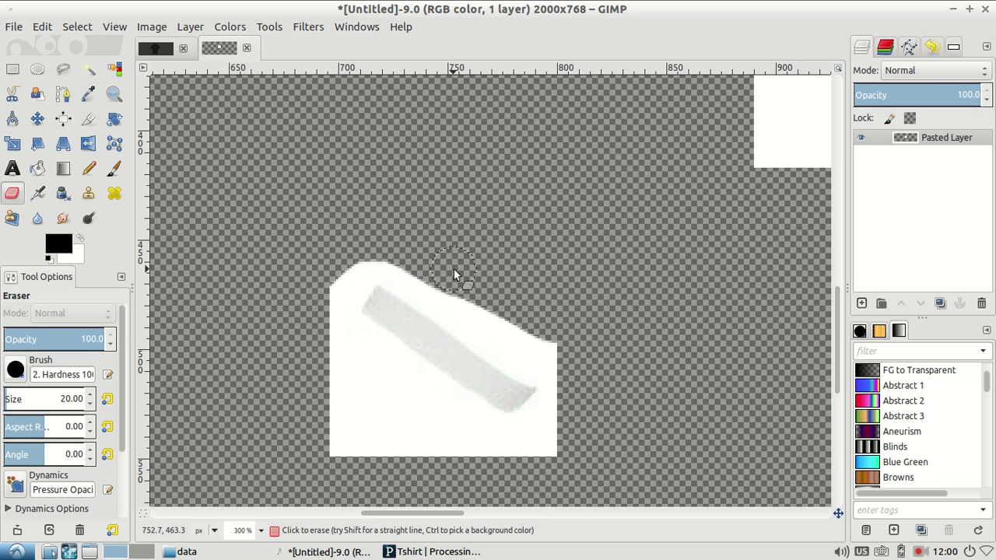
drag(519, 339, 554, 368)
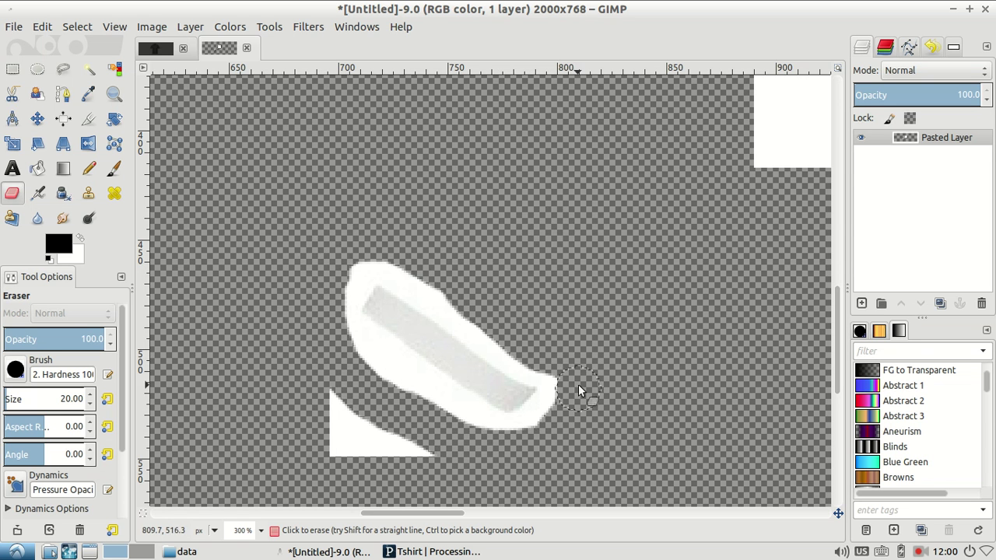
mouse_move(495, 446)
mouse_down()
mouse_move(357, 420)
mouse_move(339, 489)
mouse_up()
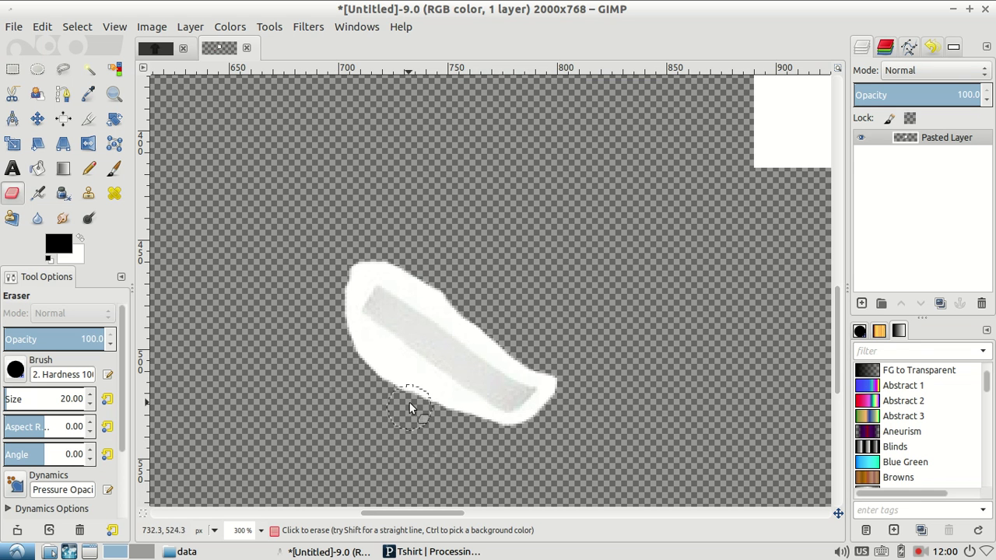
Zoom to 800% and erase the white along the strip's left side and top edge.
key(z)
click(386, 364)
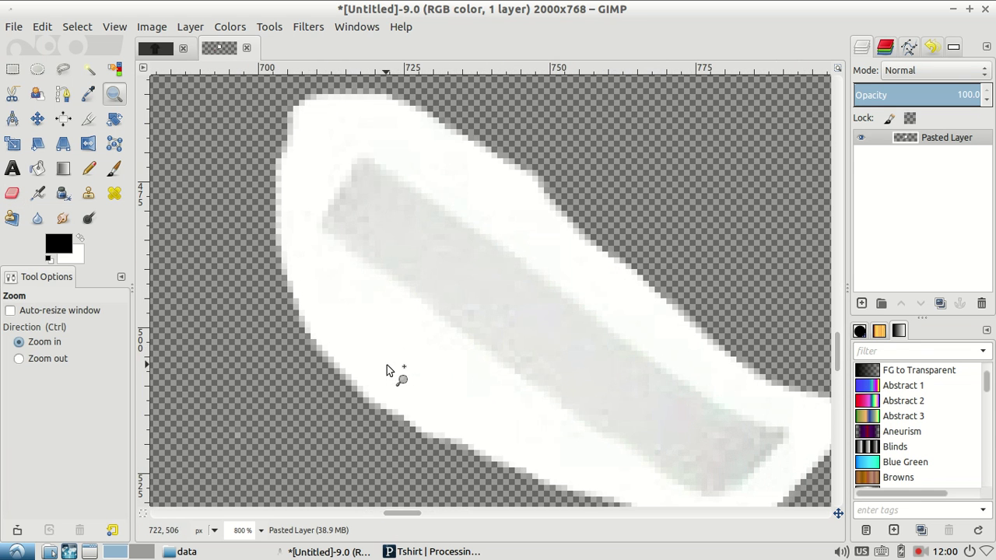
click(11, 193)
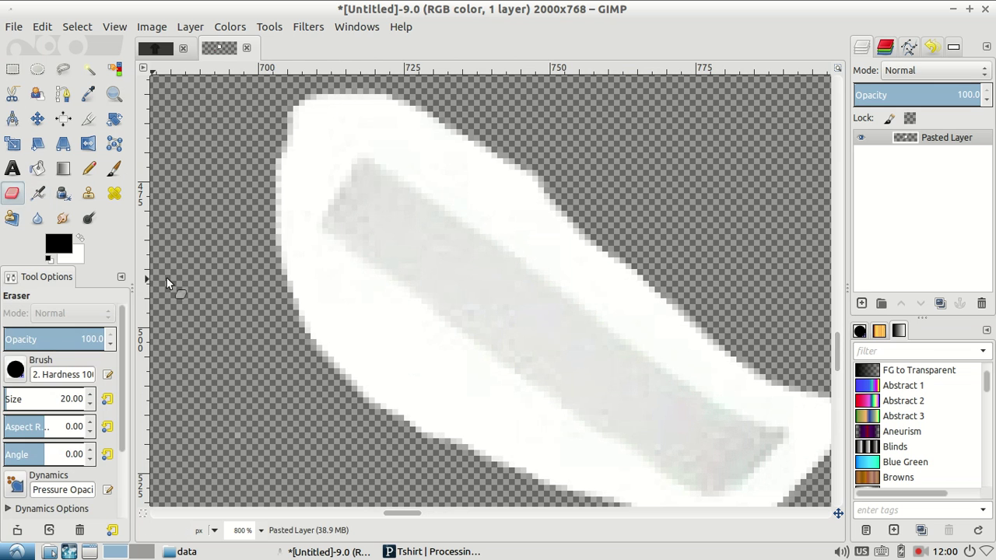
mouse_move(376, 346)
mouse_down()
mouse_move(264, 267)
mouse_move(258, 212)
mouse_move(305, 128)
mouse_move(357, 70)
mouse_up()
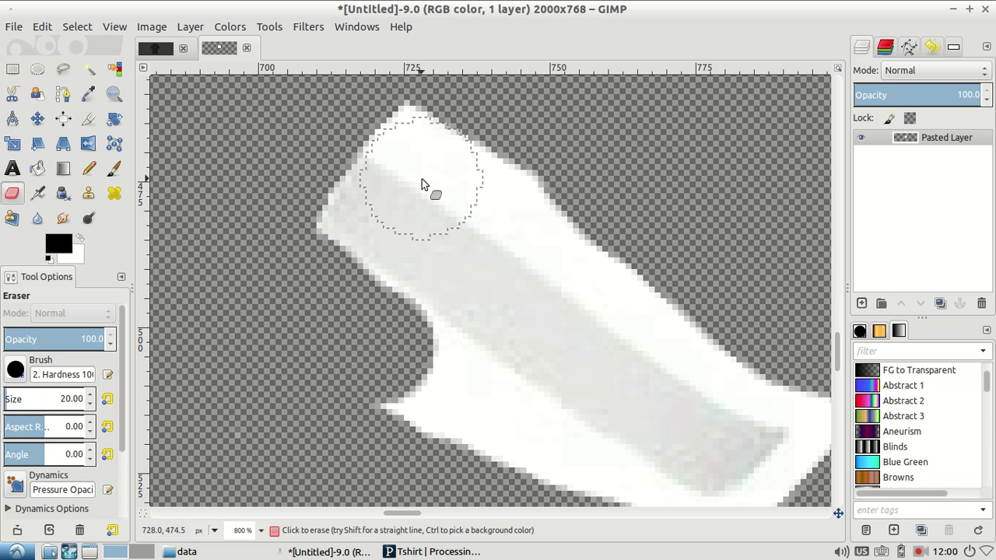
click(393, 100)
drag(393, 100, 600, 241)
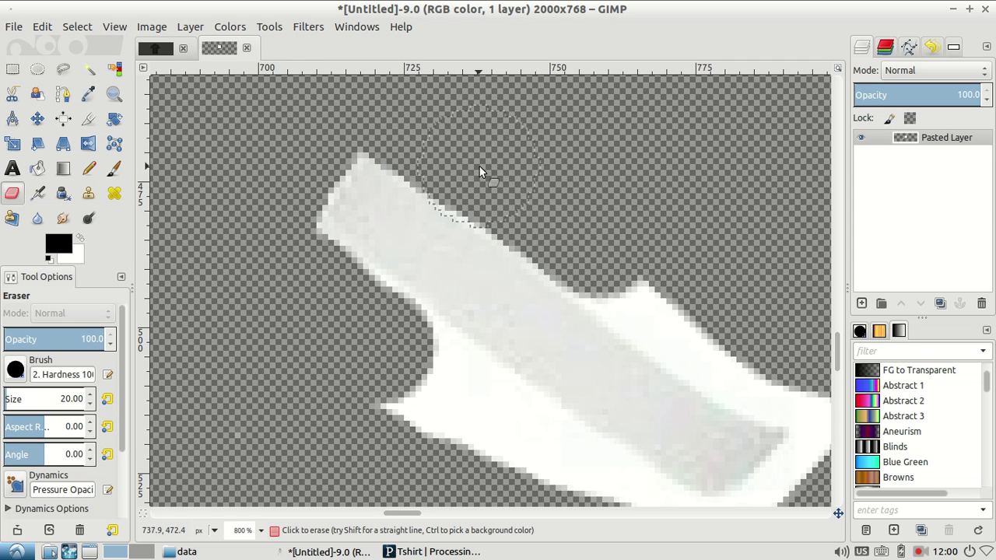
mouse_move(488, 169)
mouse_down()
mouse_move(573, 217)
mouse_move(721, 333)
mouse_up()
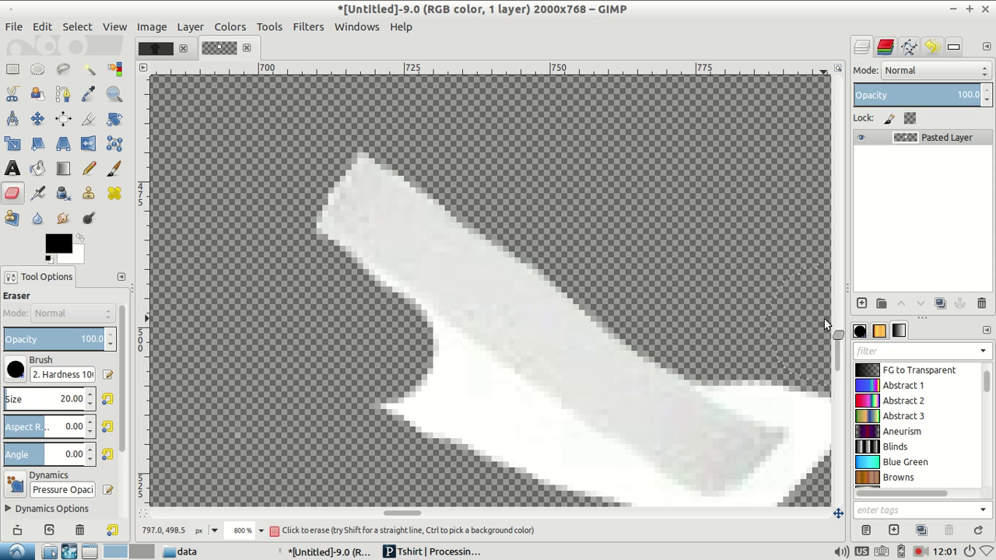
Erase the white below the strip and at its flared end, then zoom out.
scroll(482, 292, down, 4)
scroll(412, 218, up, 2)
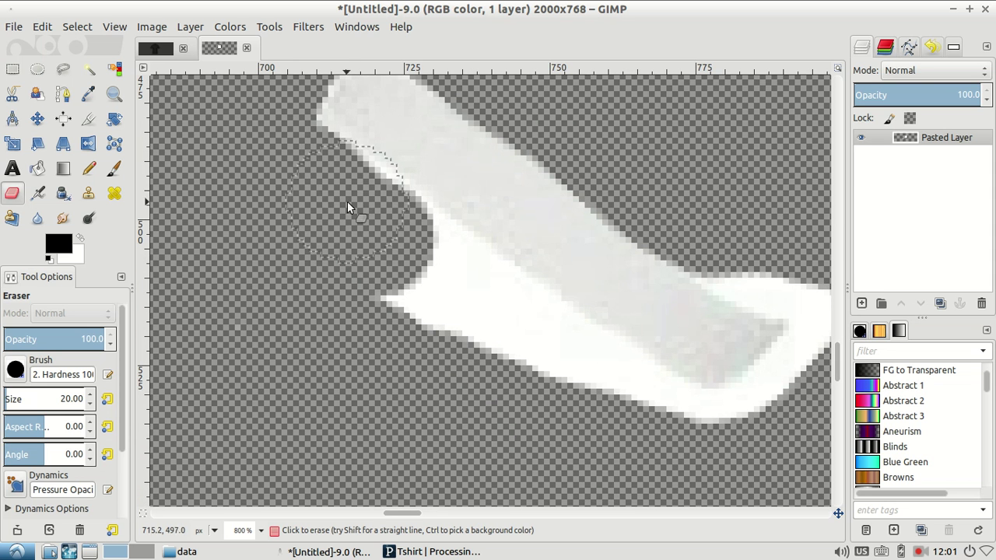
mouse_move(382, 237)
mouse_down()
mouse_move(526, 345)
mouse_move(545, 376)
mouse_move(542, 351)
mouse_move(644, 429)
mouse_move(721, 452)
mouse_up()
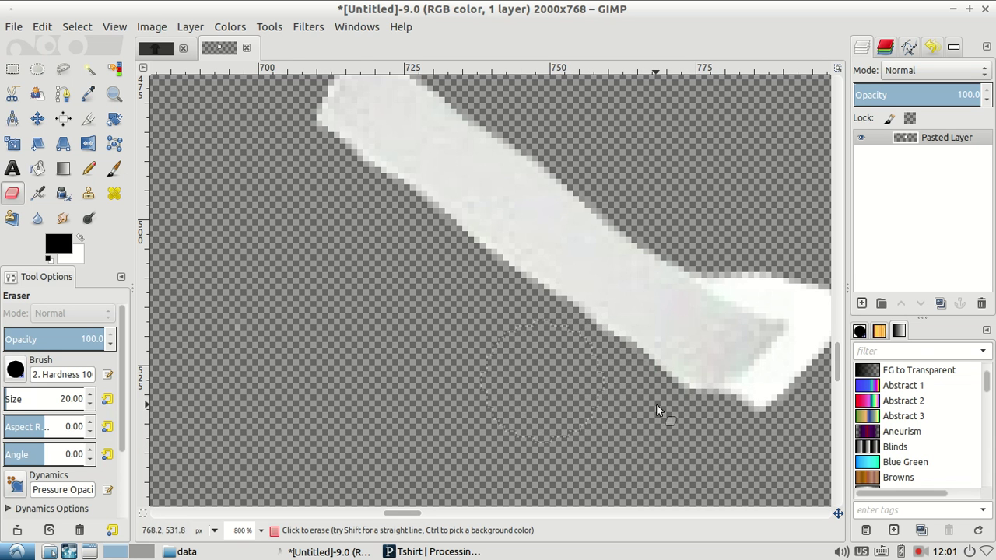
drag(406, 515, 424, 514)
mouse_move(296, 438)
mouse_down()
mouse_move(333, 455)
mouse_move(393, 444)
mouse_move(471, 378)
mouse_move(518, 282)
mouse_up()
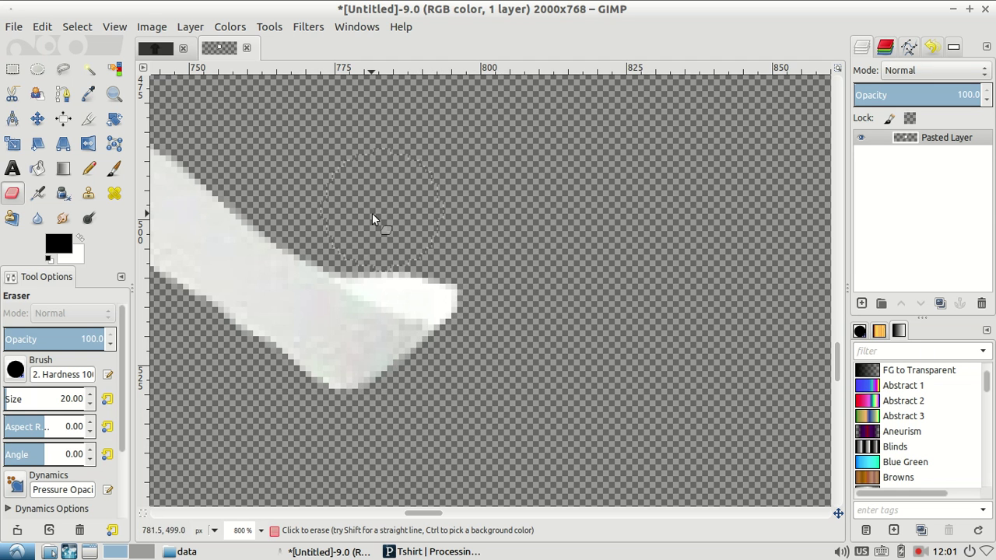
mouse_move(362, 223)
mouse_down()
mouse_move(389, 250)
mouse_move(450, 273)
mouse_move(478, 313)
mouse_move(469, 395)
mouse_up()
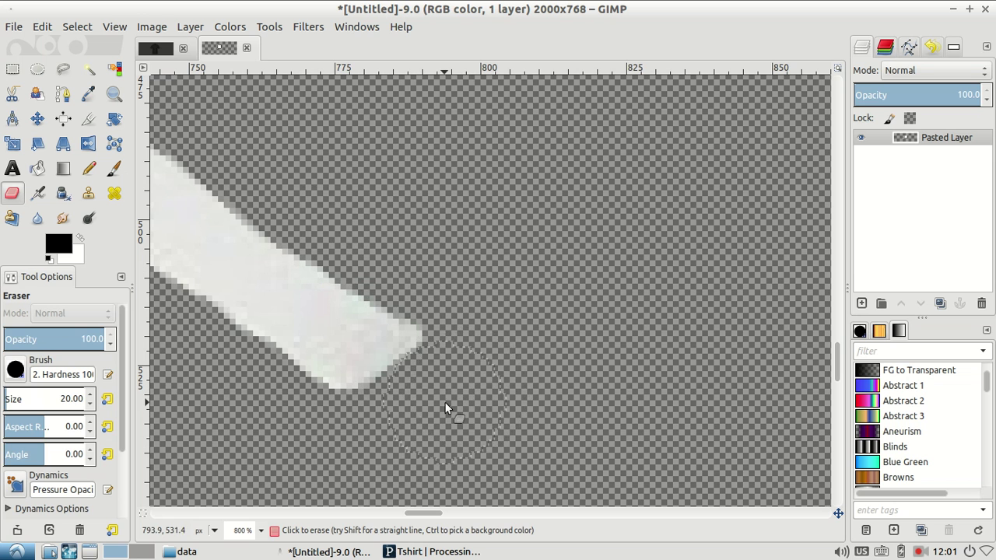
key(z)
ctrl+click(443, 399)
Zoom to 100% on the collar and erase a curved chunk of white at its lower left.
click(443, 396)
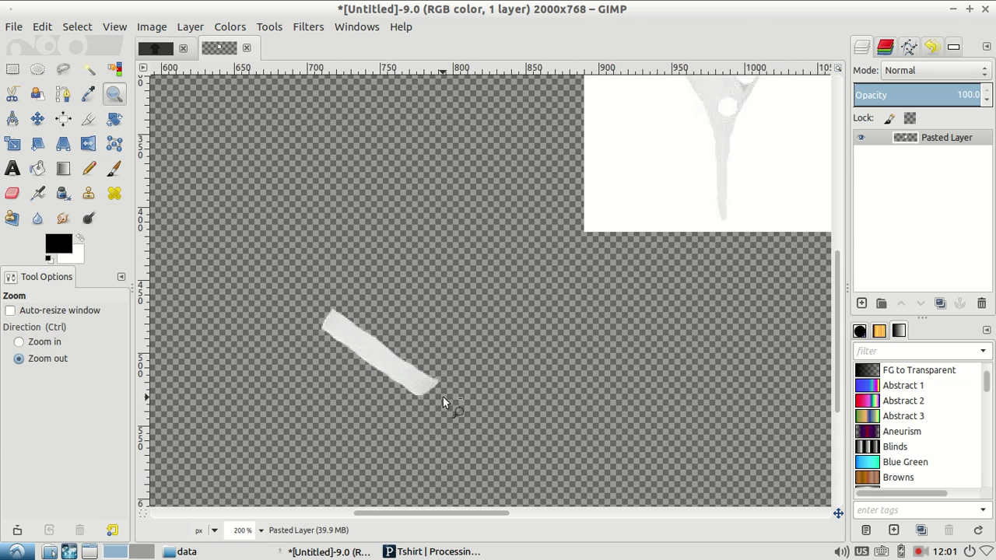
click(442, 396)
click(573, 366)
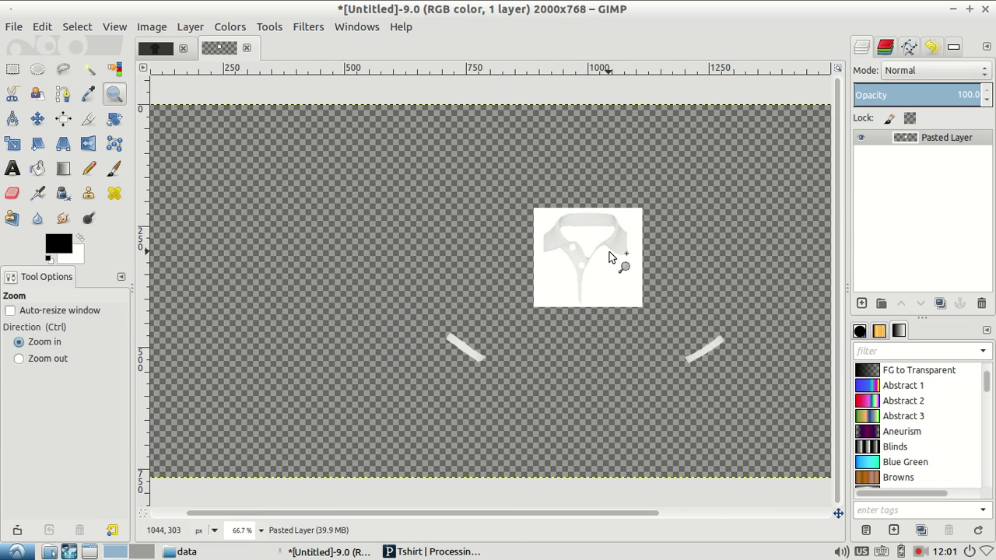
ctrl+click(610, 257)
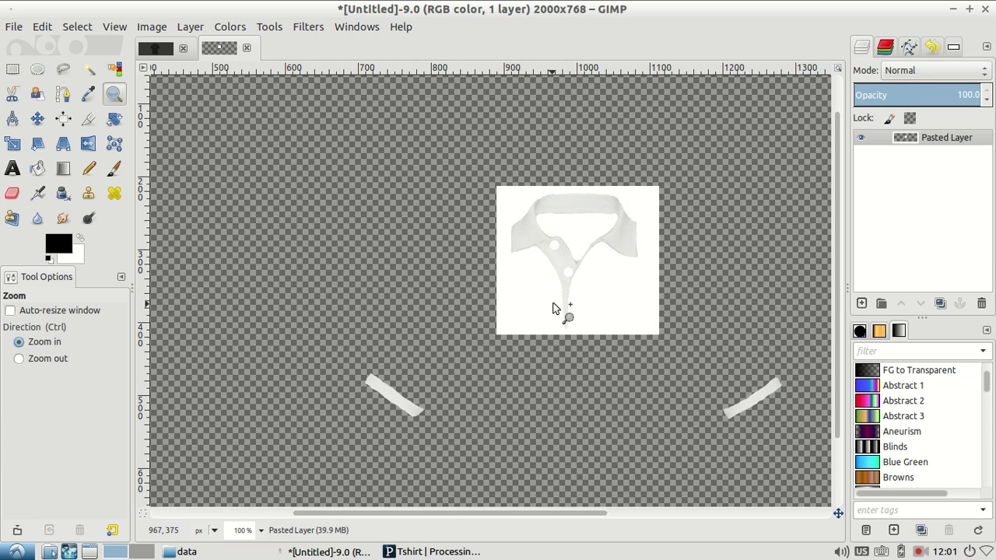
click(12, 218)
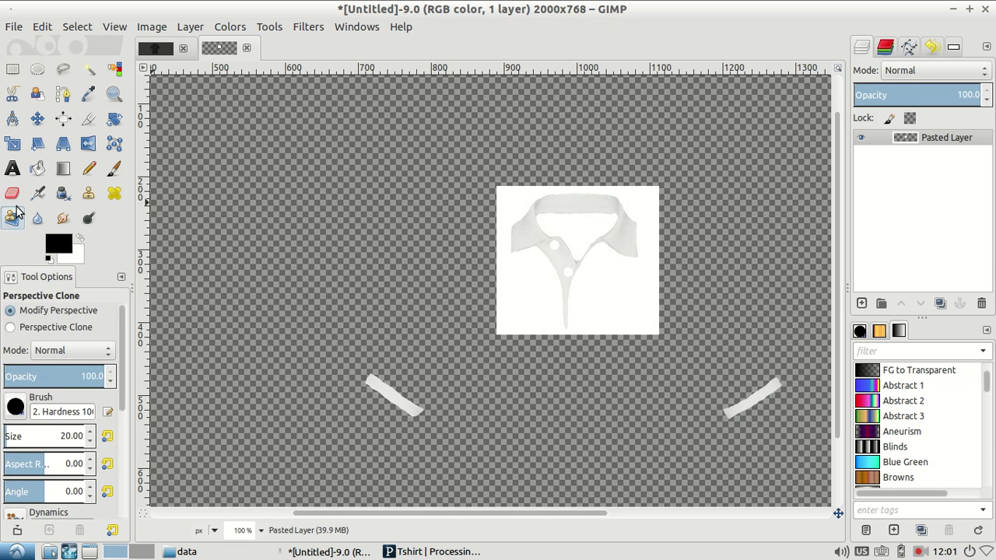
click(12, 193)
drag(490, 281, 549, 301)
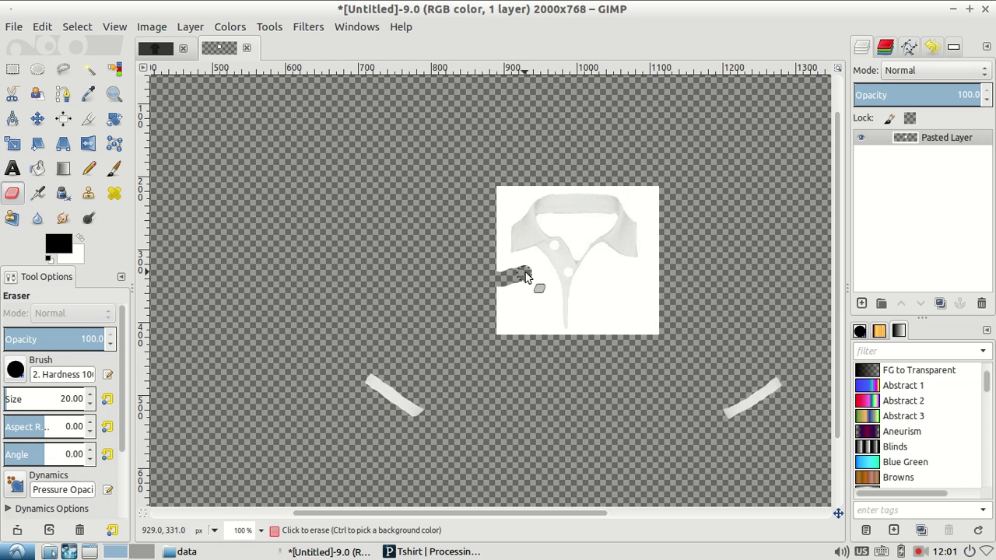
mouse_move(480, 299)
mouse_down()
mouse_move(523, 320)
mouse_move(510, 290)
mouse_move(522, 290)
mouse_move(502, 313)
mouse_up()
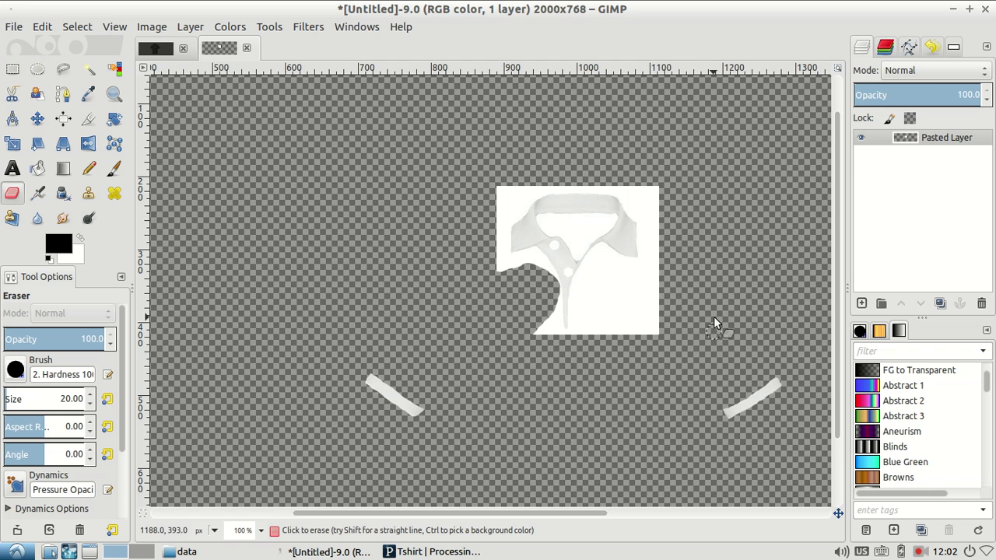
Rectangle-select and delete the white blocks at the lower right, top right, right side and top-left.
click(12, 69)
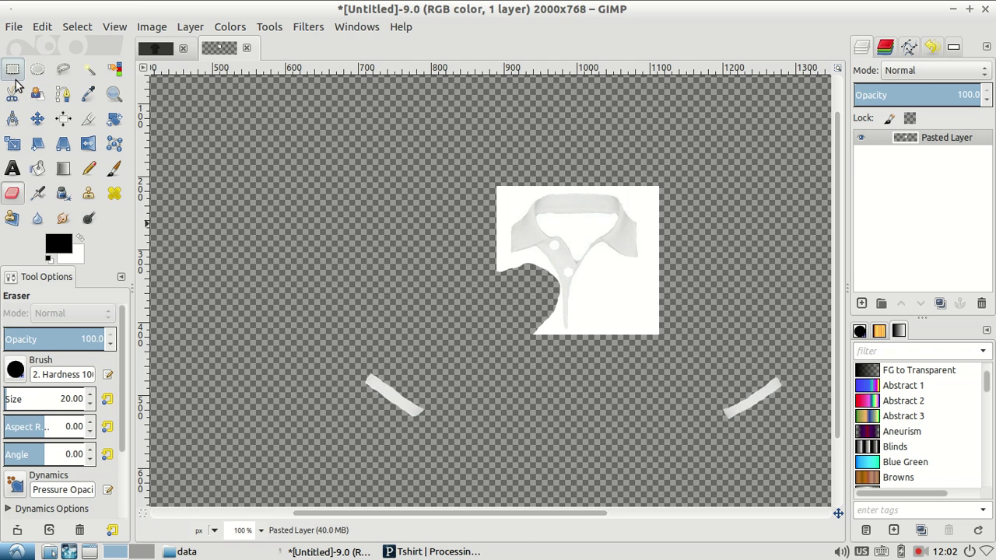
drag(595, 267, 671, 352)
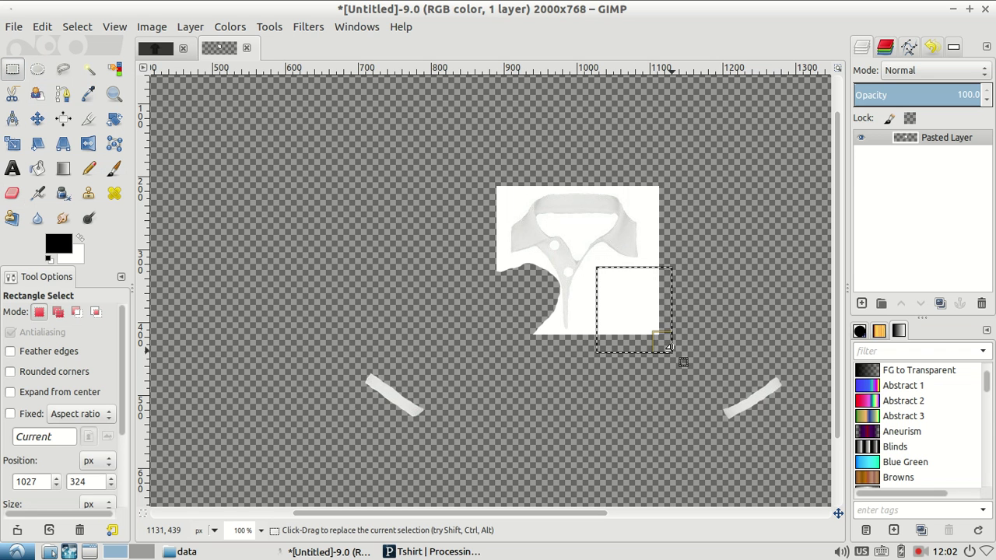
key(Delete)
drag(633, 168, 695, 216)
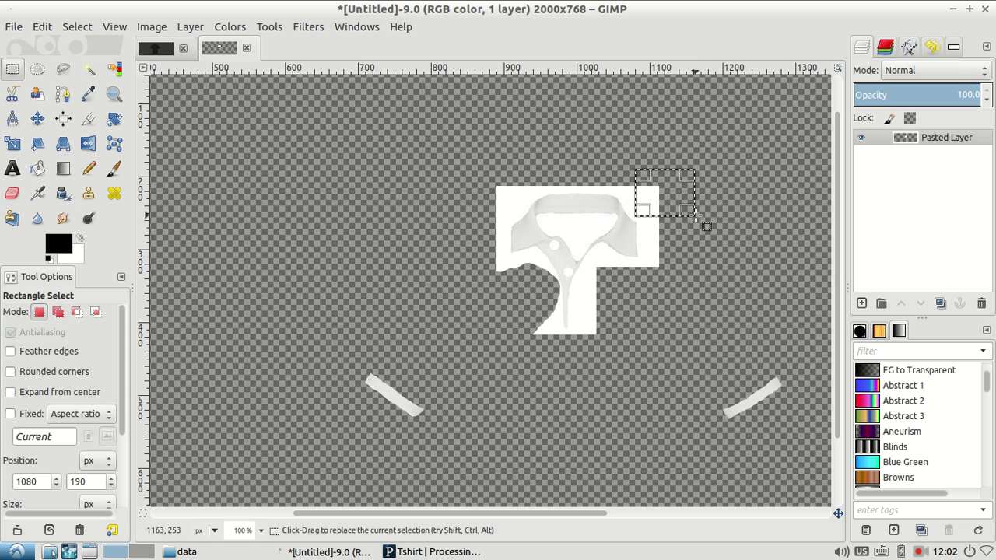
key(Delete)
mouse_move(695, 309)
mouse_down()
mouse_move(652, 246)
mouse_move(642, 188)
mouse_up()
key(Delete)
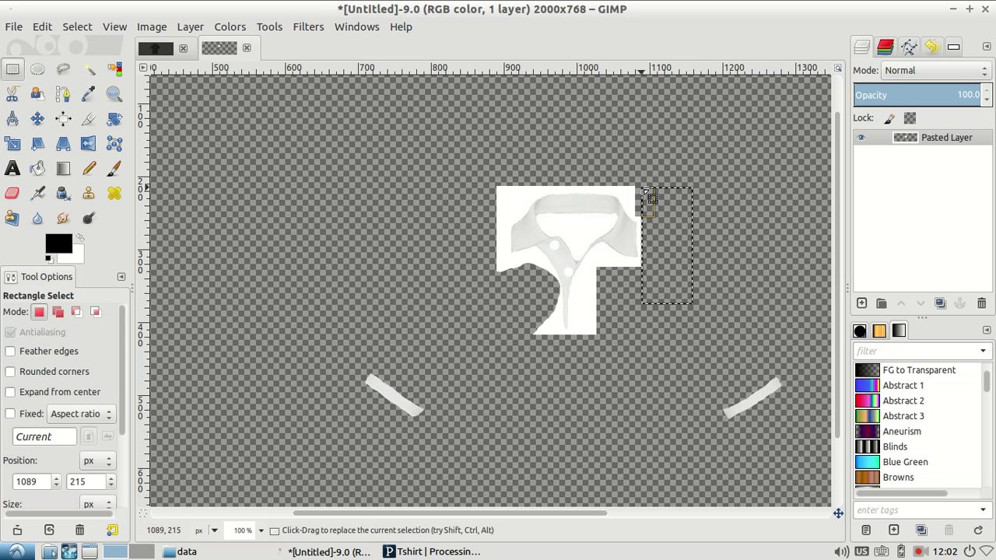
mouse_move(471, 144)
mouse_down()
mouse_move(513, 222)
mouse_move(519, 207)
mouse_up()
key(Delete)
Zoom to 300% on the placket and erase a rounded notch of white to its right.
key(z)
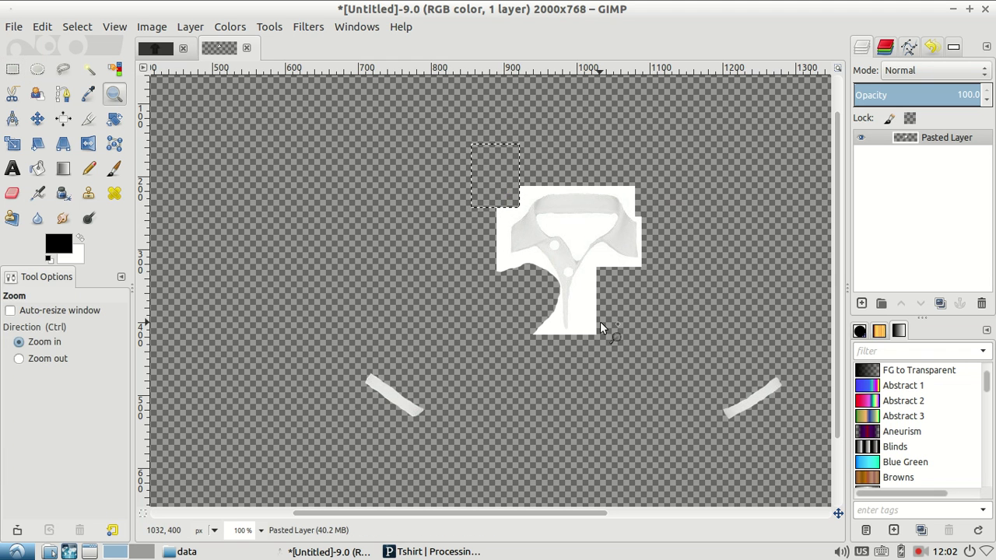
click(600, 321)
click(600, 321)
click(599, 321)
click(12, 193)
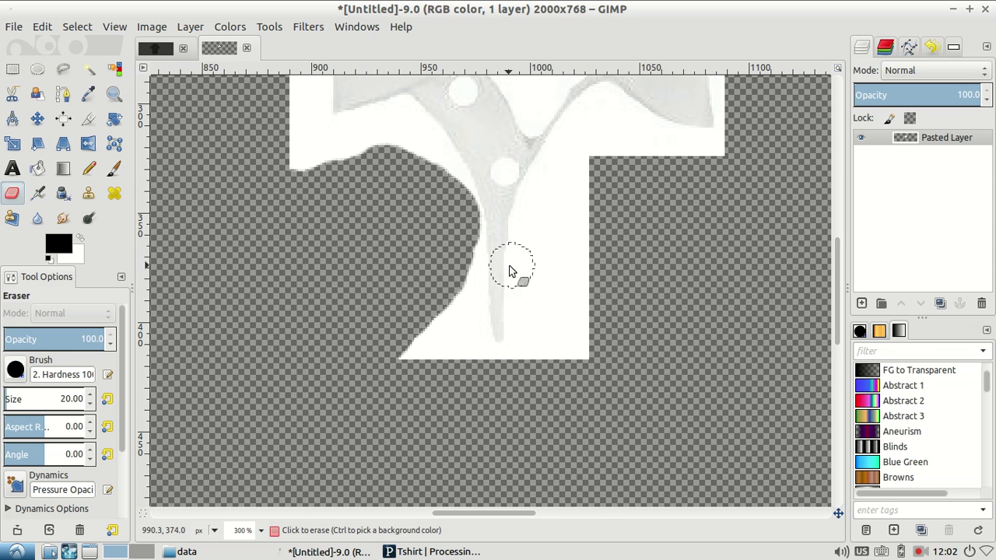
click(12, 68)
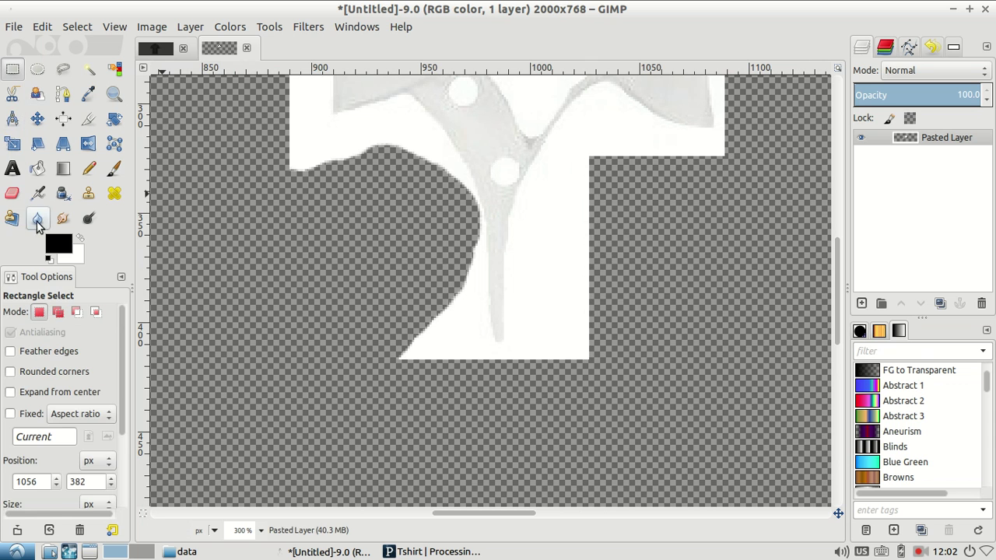
click(12, 193)
drag(545, 245, 582, 290)
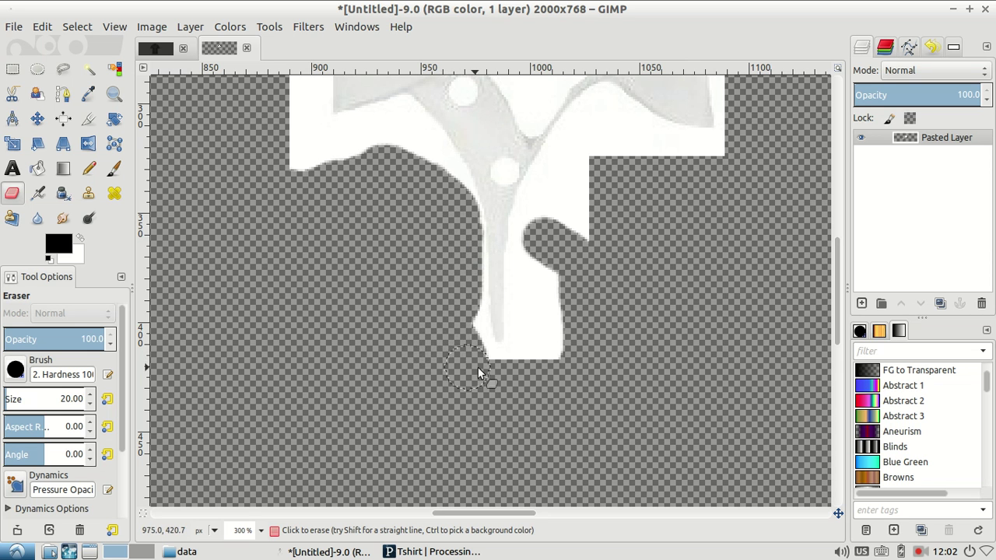
Zoom back out to the whole shirt and draw a rectangular selection near the top left.
key(z)
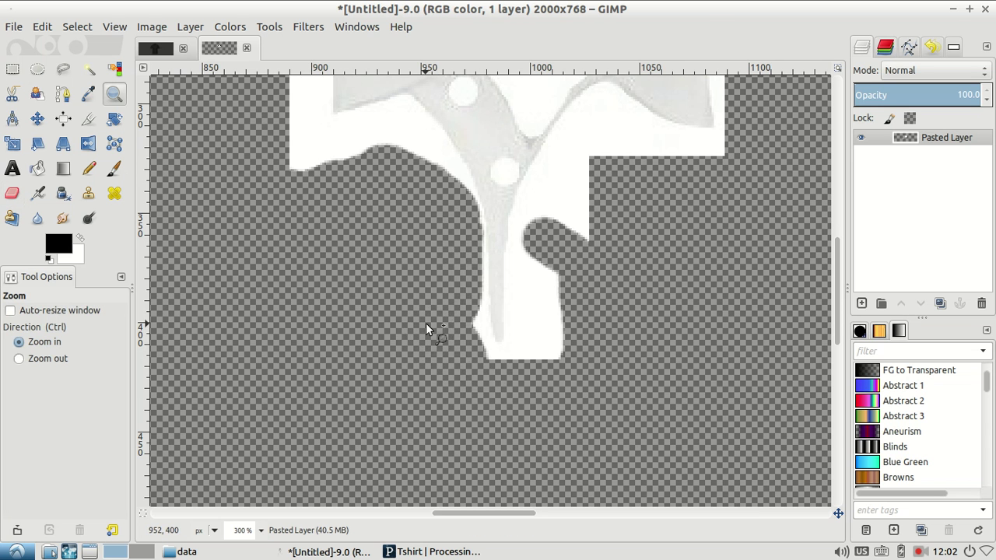
ctrl+click(426, 322)
ctrl+click(426, 322)
click(11, 70)
drag(330, 121, 417, 176)
click(12, 194)
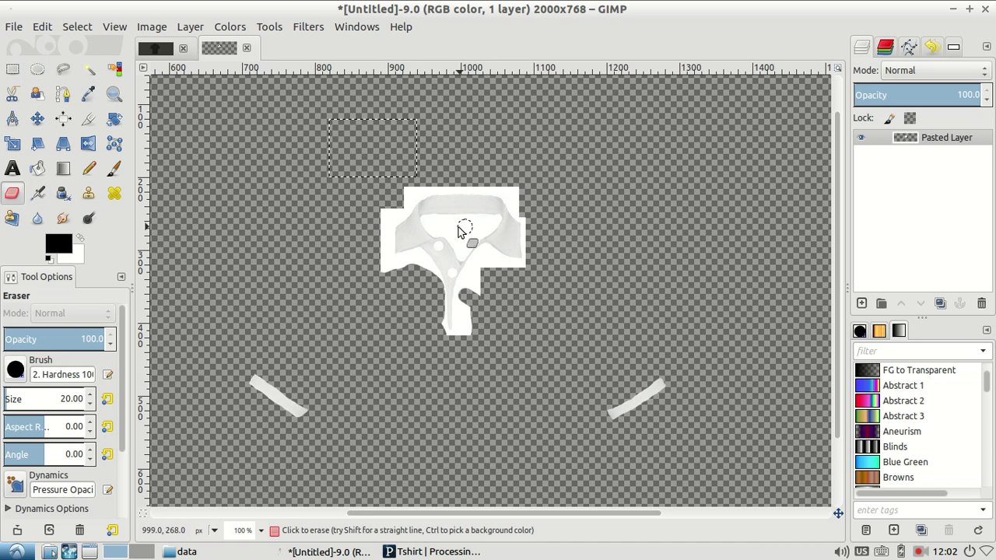
click(13, 68)
click(241, 200)
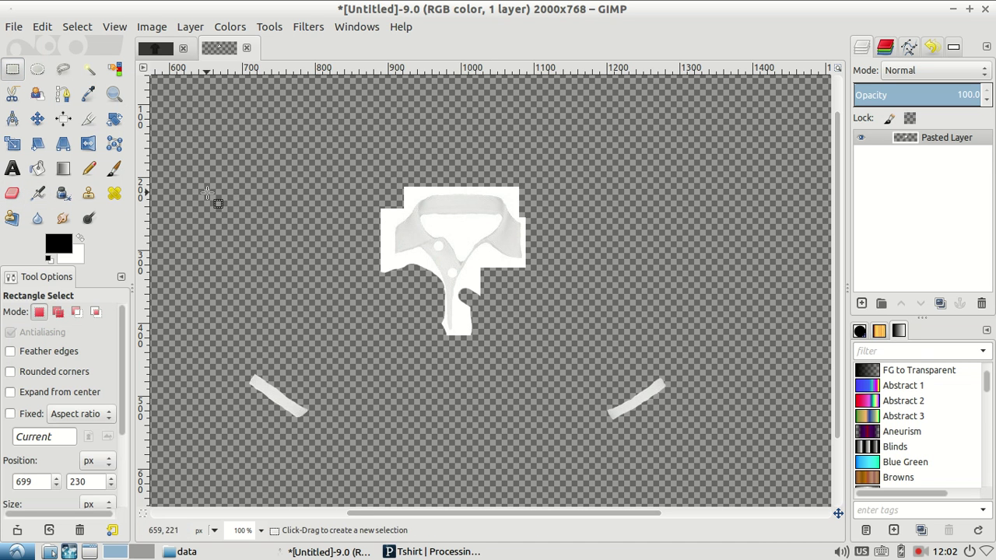
key(z)
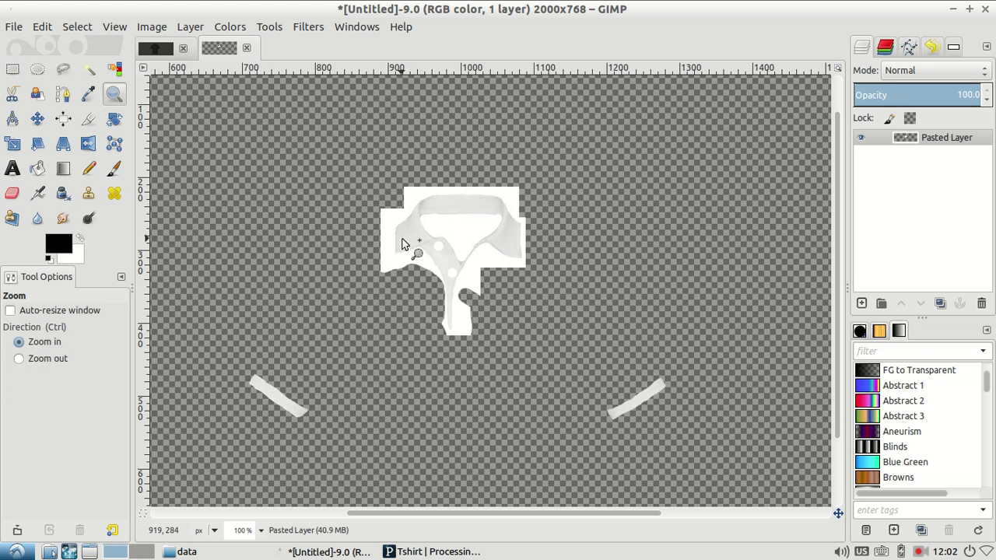
drag(402, 244, 432, 263)
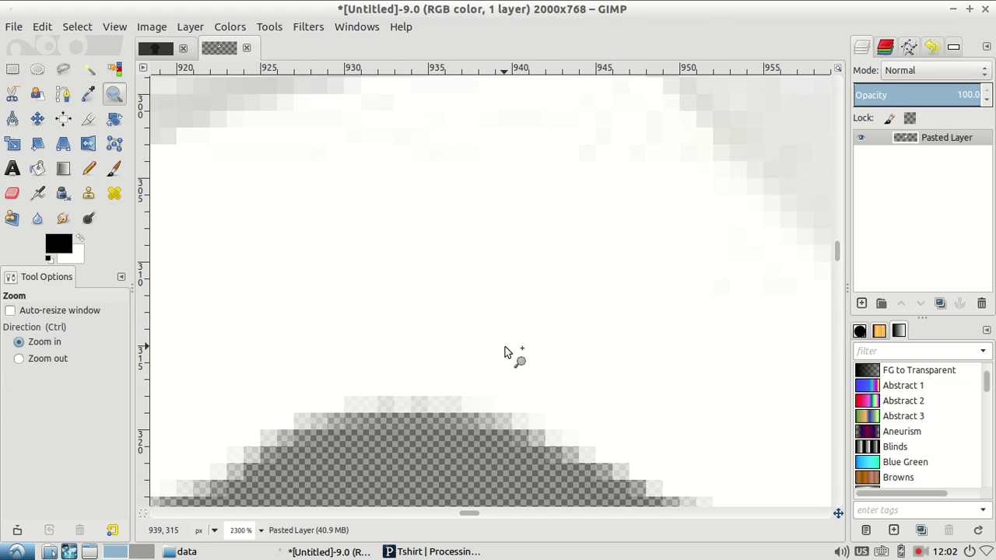
ctrl+click(504, 351)
ctrl+click(504, 351)
ctrl+click(504, 352)
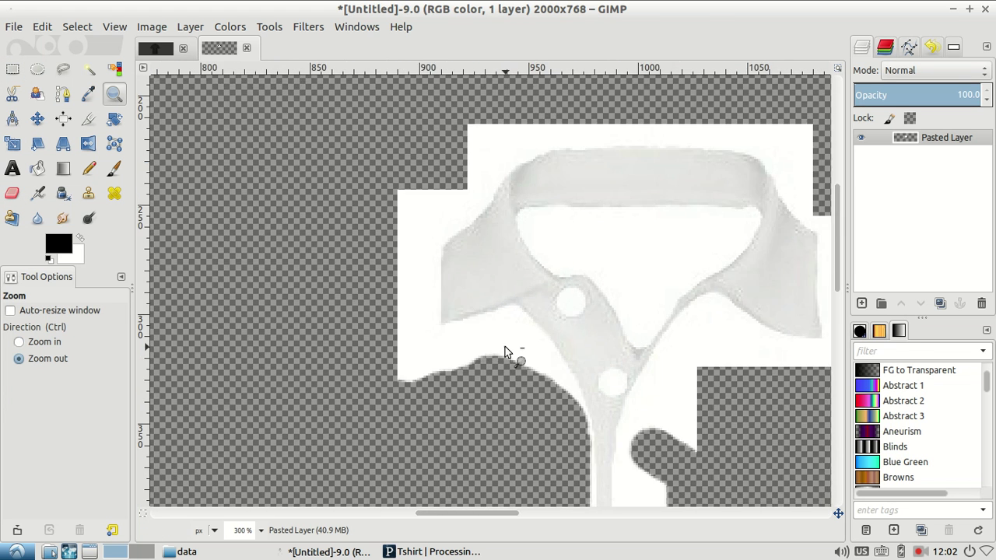
ctrl+click(504, 352)
scroll(618, 249, down, 3)
scroll(617, 248, up, 2)
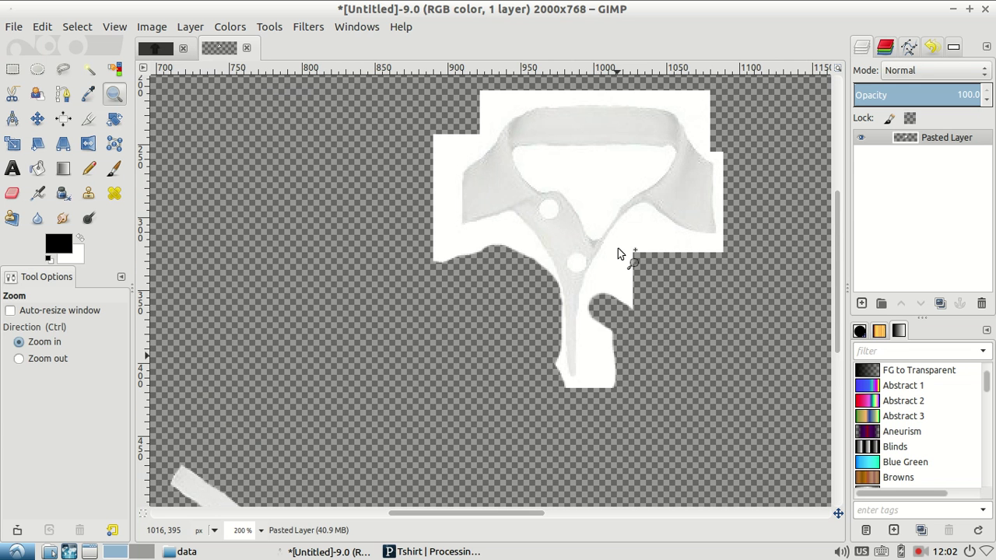
click(614, 267)
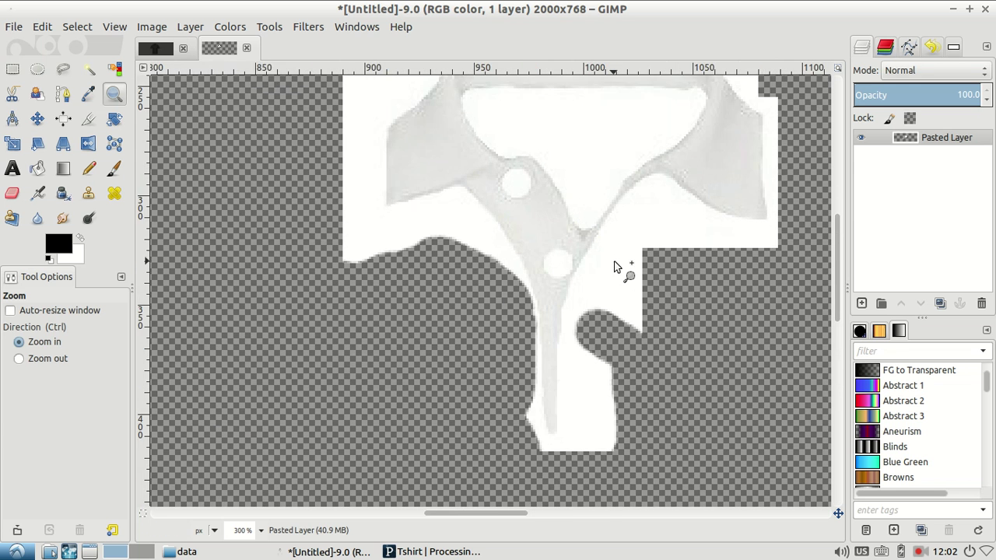
click(613, 267)
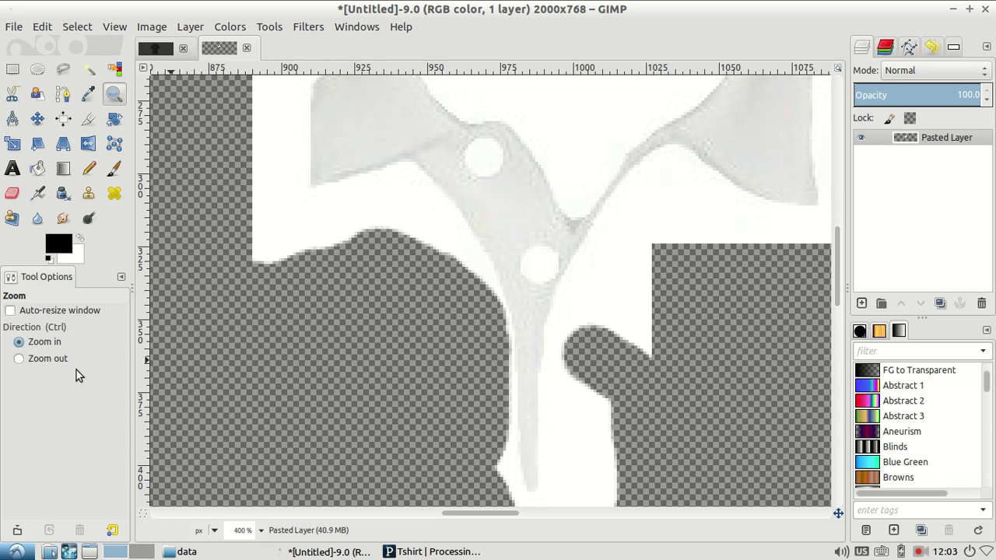
key(ctrl)
ctrl+click(659, 267)
ctrl+click(660, 266)
ctrl+click(660, 267)
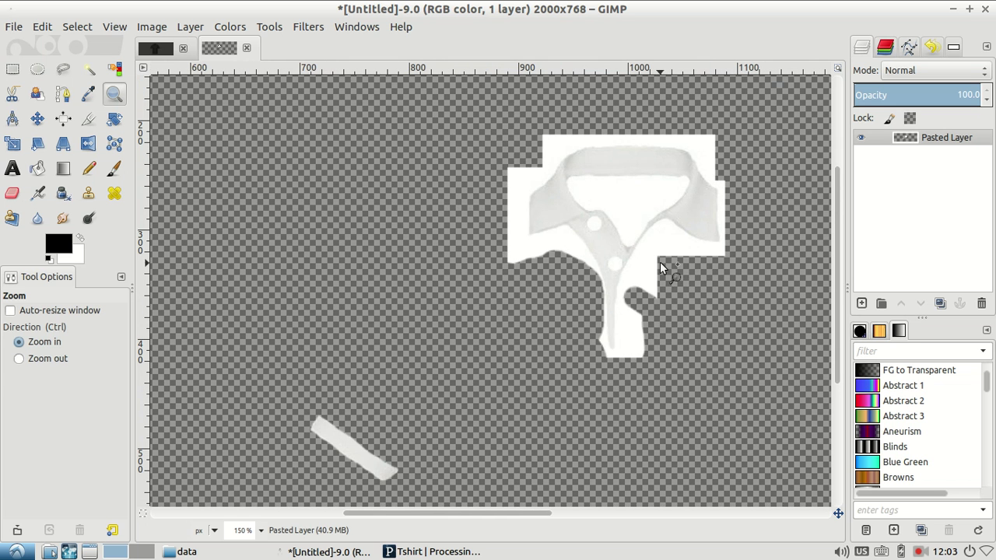
scroll(660, 267, up, 3)
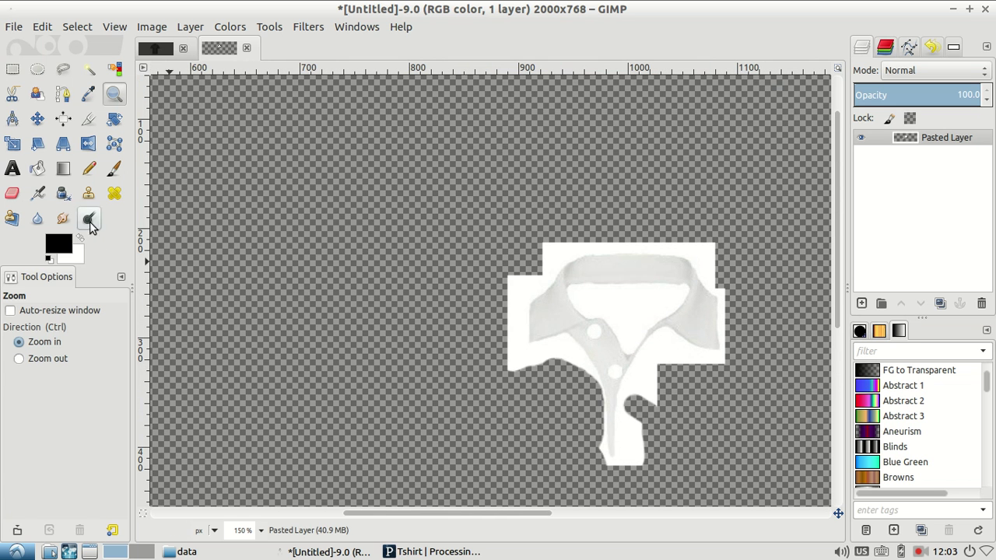
click(12, 193)
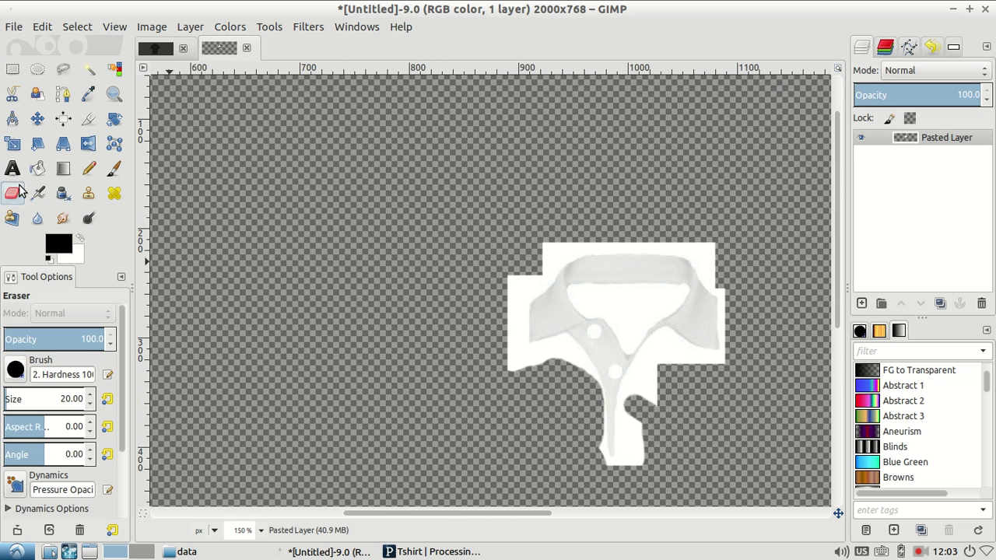
Zoom to 400% beside the placket and erase the white up under the right collar flap.
key(z)
click(648, 424)
click(649, 424)
click(649, 424)
key(ctrl)
key(shift+e)
mouse_move(592, 378)
mouse_down()
mouse_move(626, 401)
mouse_move(624, 439)
mouse_move(670, 237)
mouse_move(666, 358)
mouse_up()
mouse_move(627, 264)
mouse_down()
mouse_move(666, 228)
mouse_move(662, 221)
mouse_move(612, 346)
mouse_up()
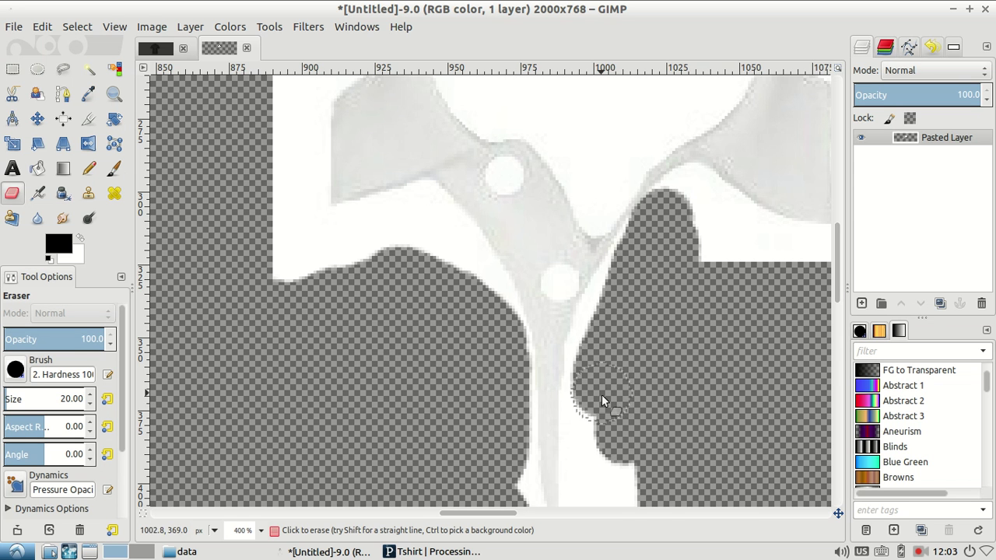
scroll(606, 354, up, 5)
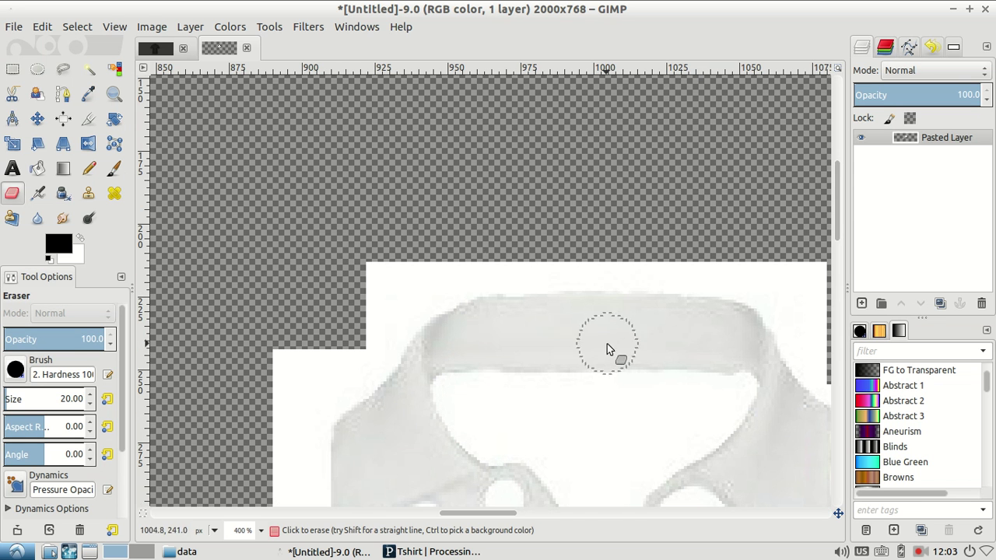
Fuzzy-select the white inside the collar opening, delete it, then clear the selection.
click(88, 69)
click(602, 400)
scroll(600, 409, down, 5)
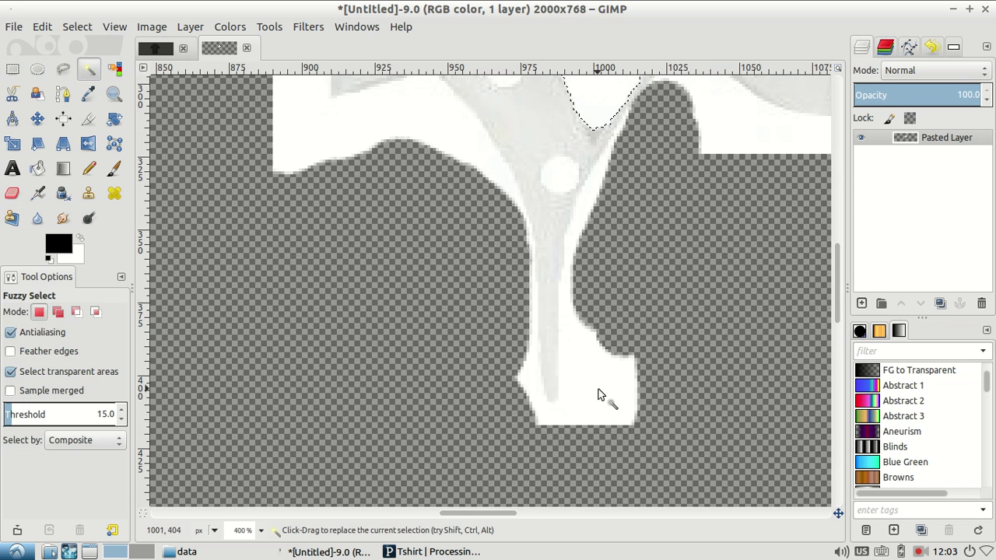
scroll(599, 395, up, 4)
key(Delete)
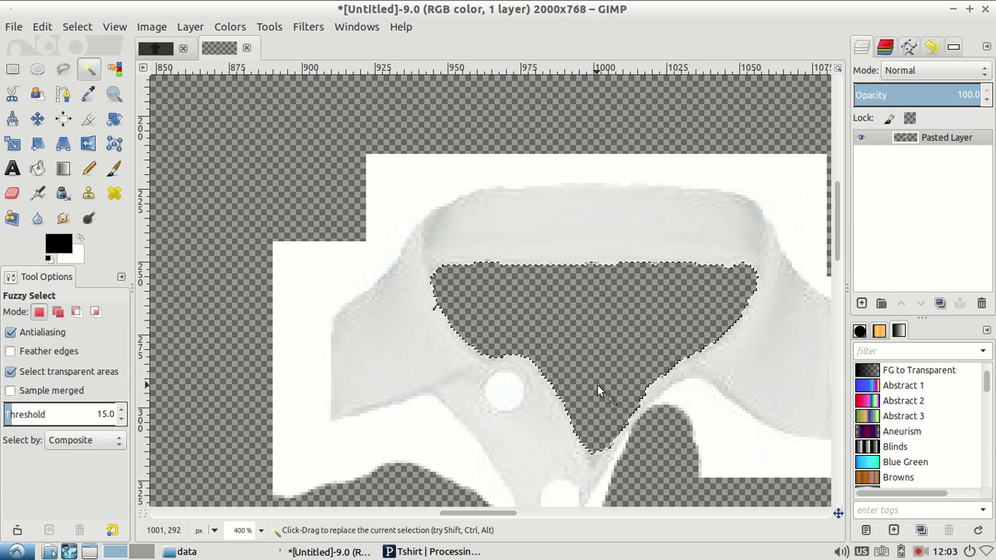
click(516, 394)
click(768, 466)
scroll(768, 466, down, 5)
scroll(757, 431, up, 1)
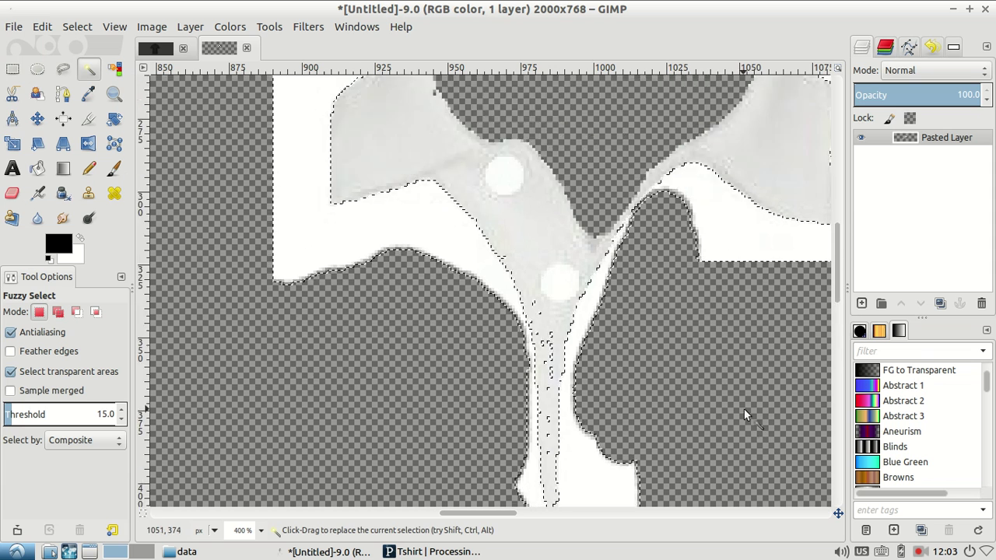
scroll(744, 409, up, 2)
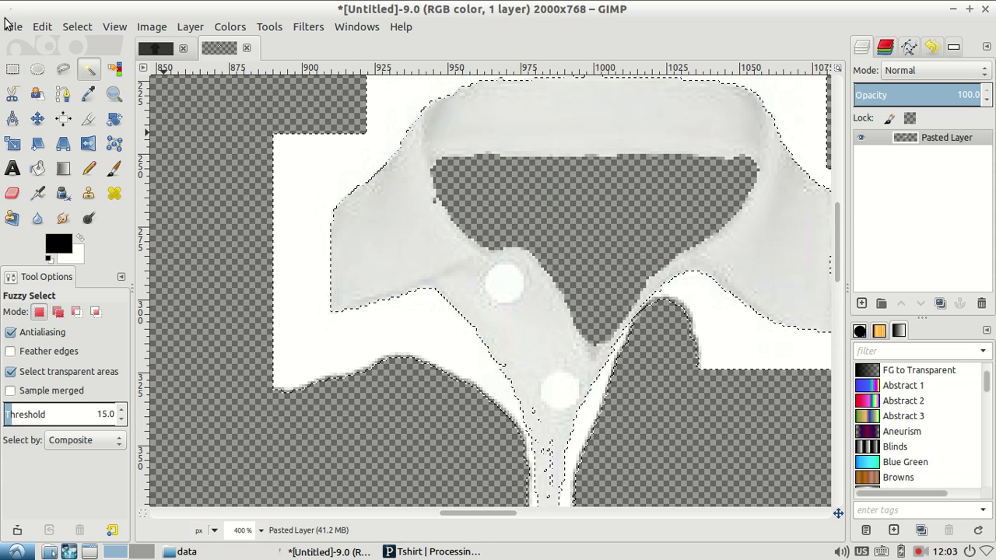
click(12, 68)
click(238, 180)
Erase the stray white fringe along both edges of the placket up to the right collar flap.
click(12, 194)
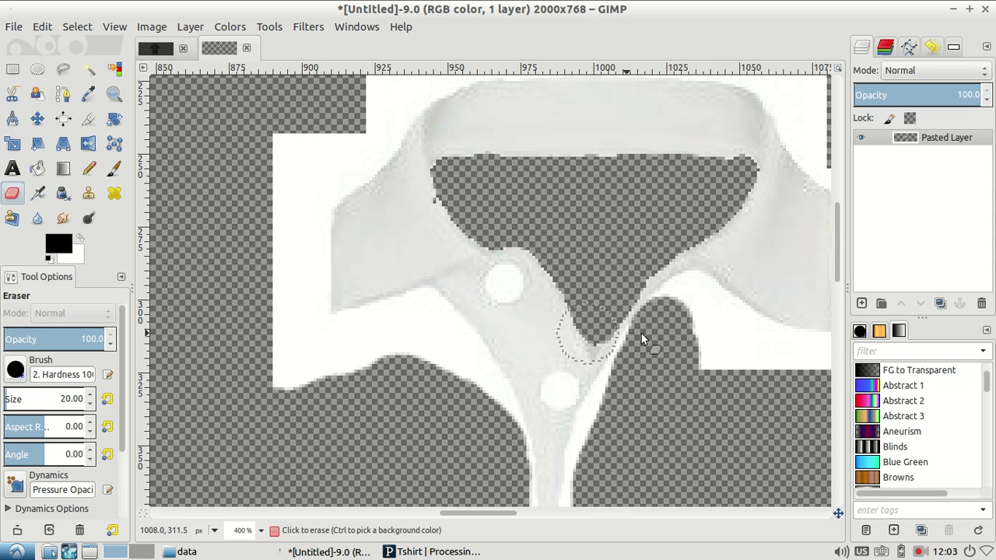
scroll(640, 332, down, 2)
scroll(624, 311, down, 2)
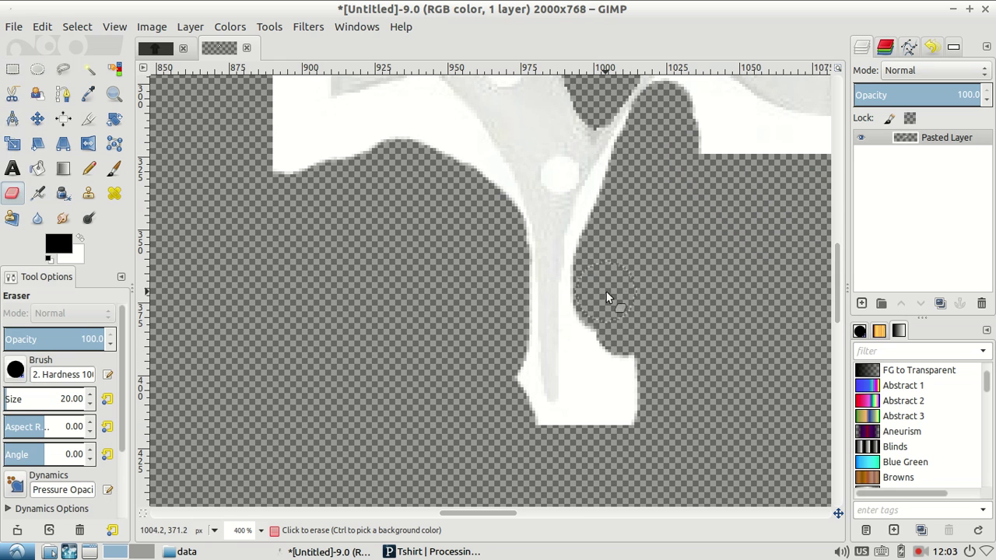
mouse_move(587, 305)
mouse_down()
mouse_move(618, 410)
mouse_move(561, 430)
mouse_up()
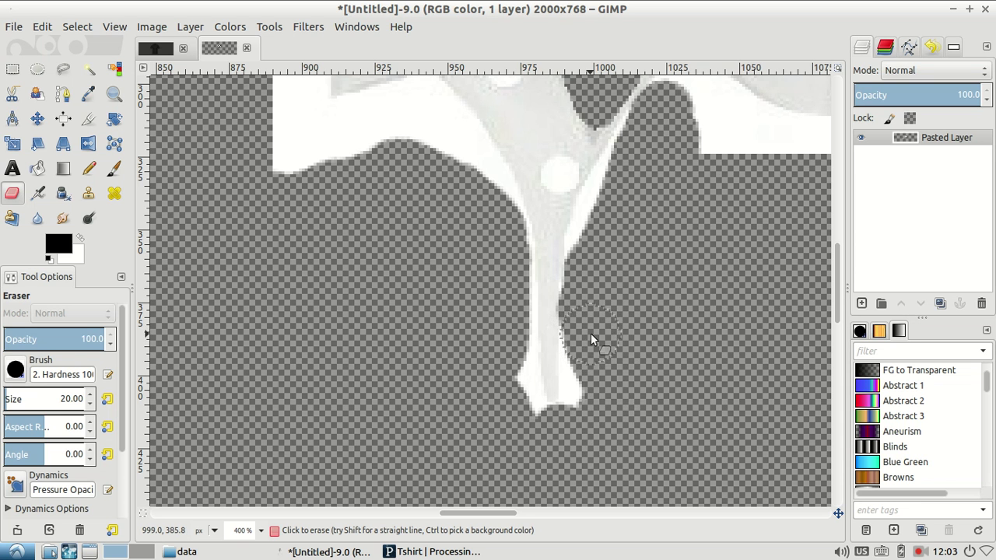
drag(587, 329, 588, 395)
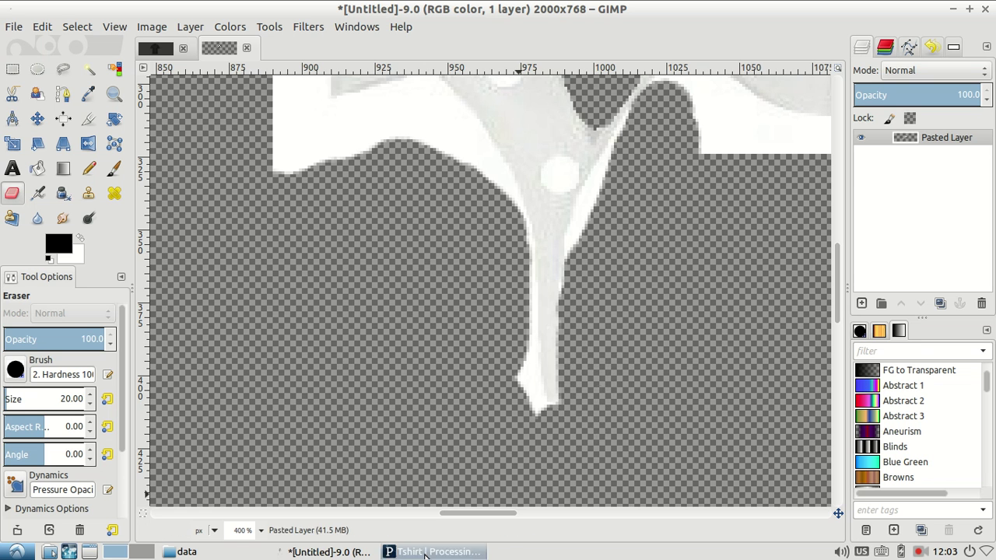
mouse_move(498, 223)
mouse_down()
mouse_move(505, 357)
mouse_move(521, 422)
mouse_up()
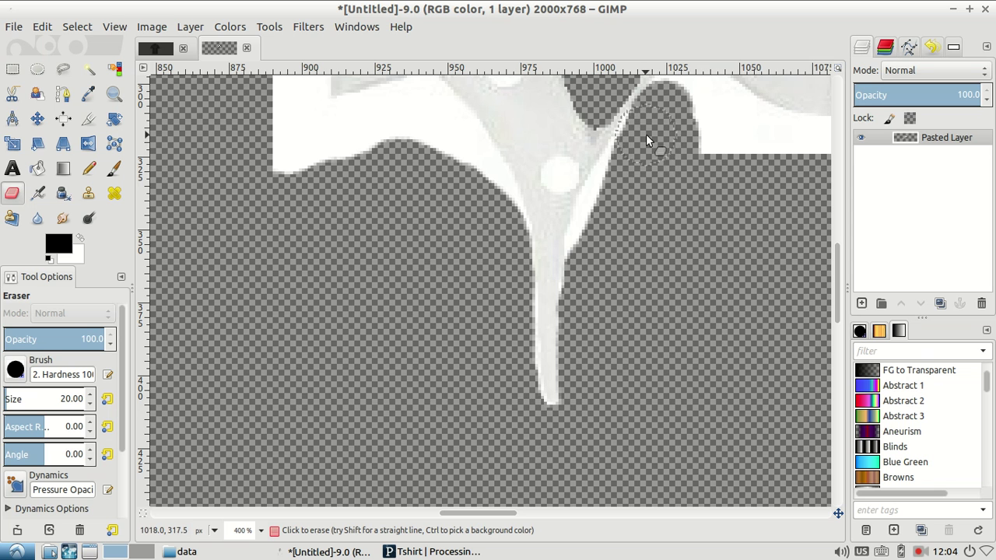
drag(640, 151, 594, 241)
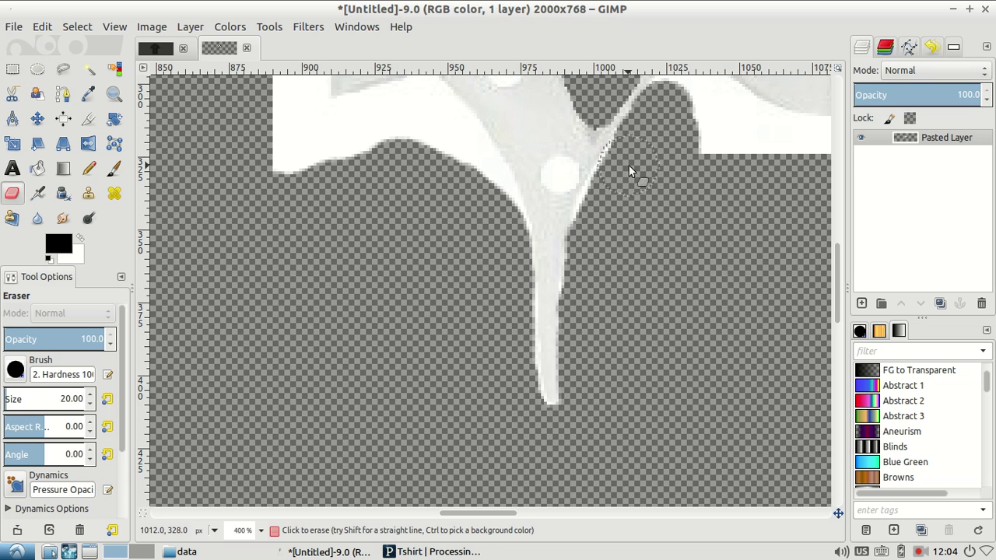
drag(629, 166, 605, 214)
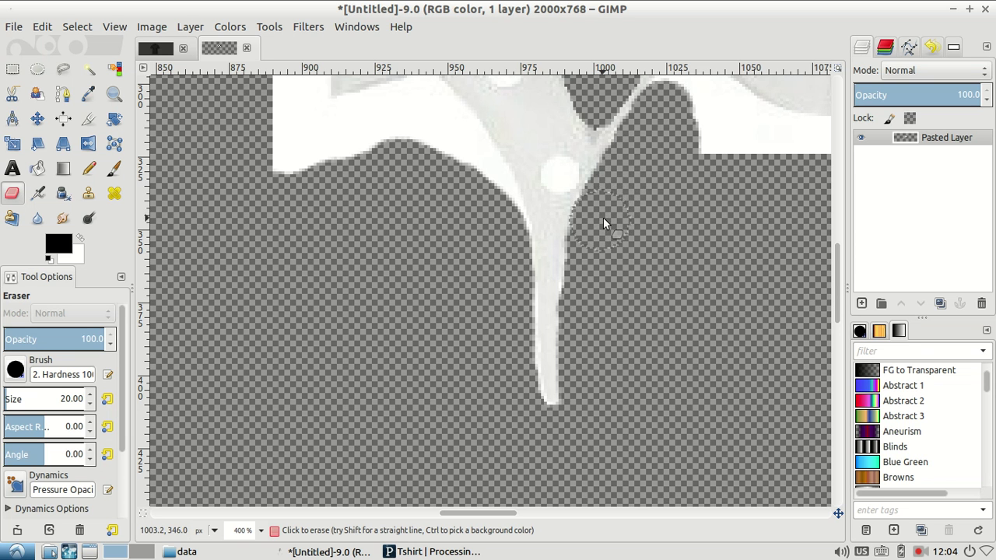
scroll(727, 149, up, 5)
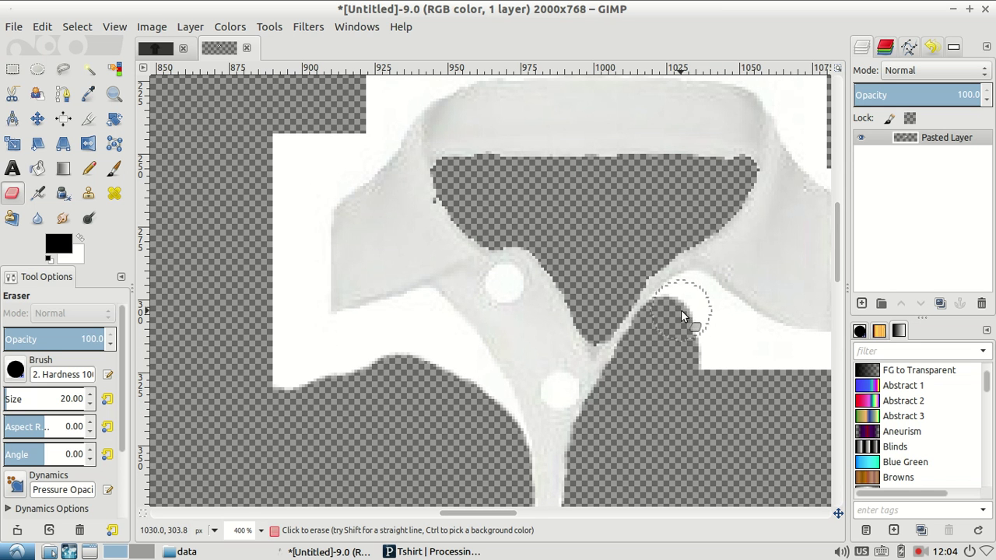
Erase the white rectangle along the collar's left side and its corners.
mouse_move(681, 308)
mouse_down()
mouse_move(695, 300)
mouse_move(682, 304)
mouse_move(725, 363)
mouse_up()
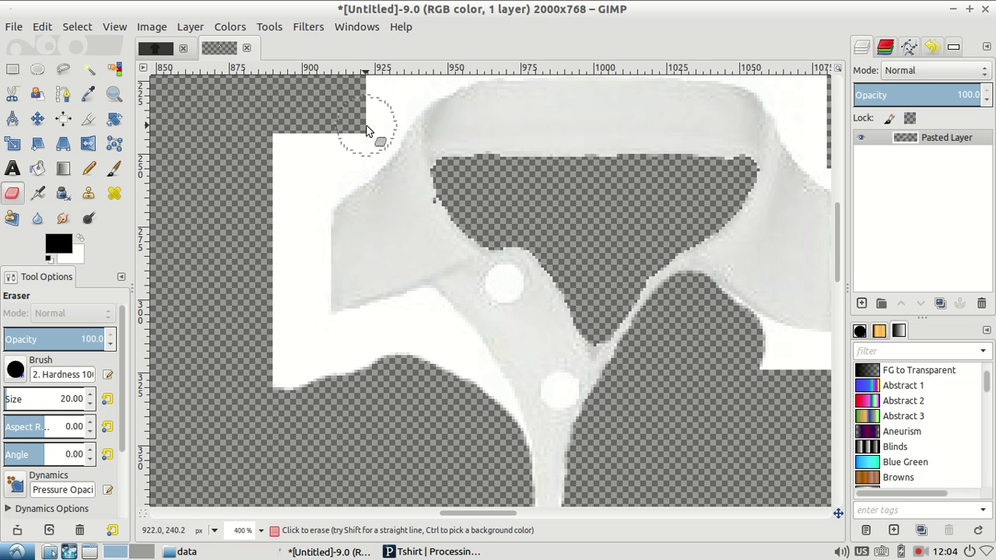
mouse_move(372, 138)
mouse_down()
mouse_move(320, 174)
mouse_move(284, 173)
mouse_move(299, 220)
mouse_move(274, 437)
mouse_up()
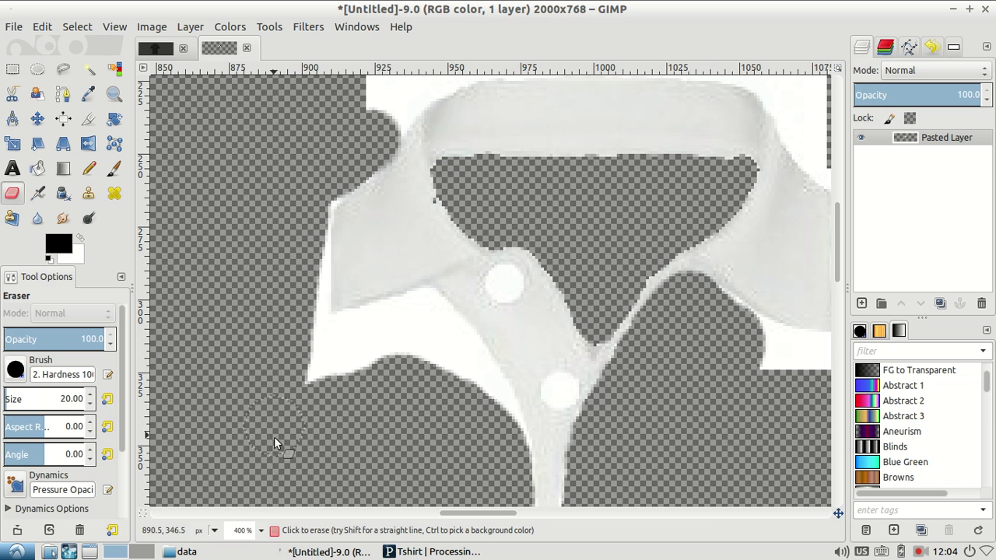
drag(326, 178, 347, 162)
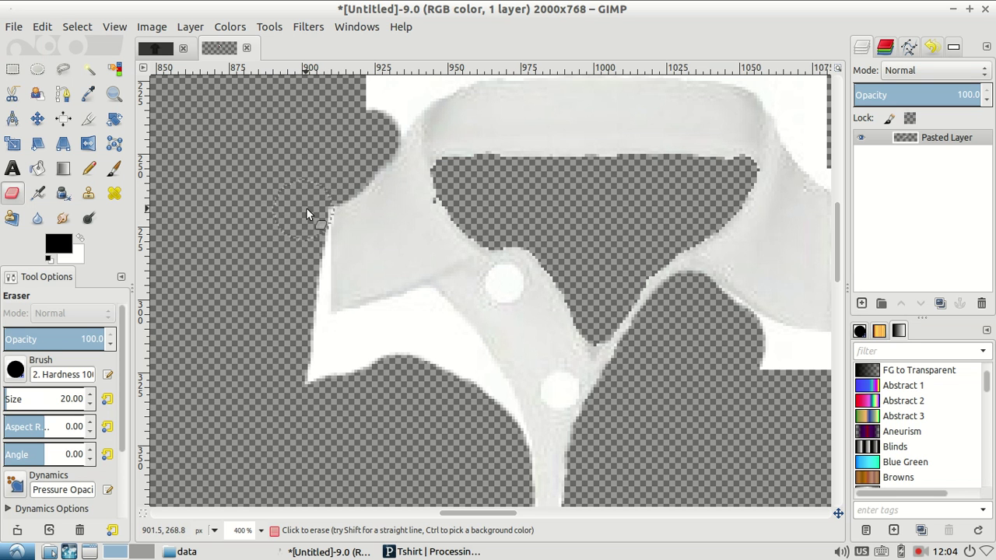
drag(306, 210, 300, 364)
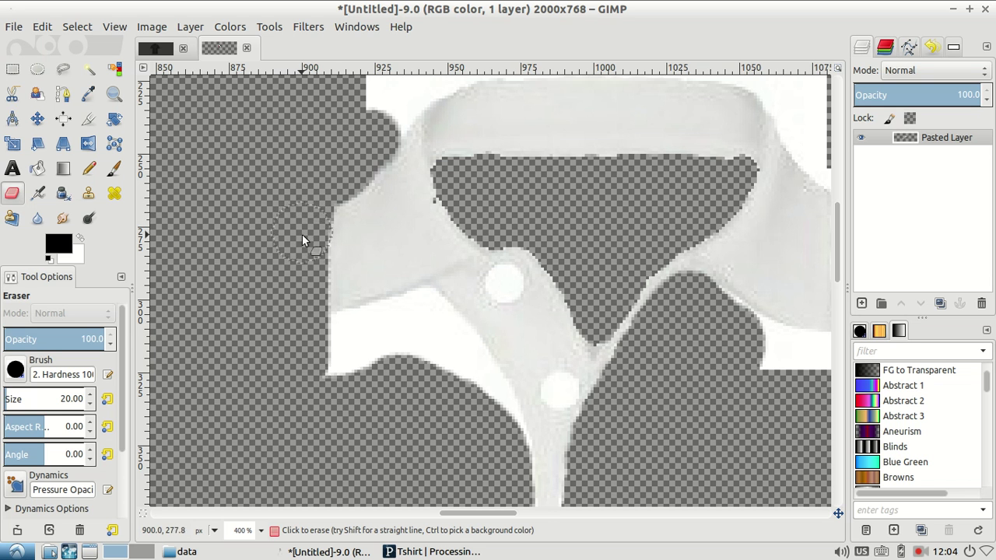
mouse_move(315, 374)
mouse_down()
mouse_move(328, 333)
mouse_move(334, 340)
mouse_move(421, 315)
mouse_move(361, 365)
mouse_move(423, 326)
mouse_move(420, 310)
mouse_move(440, 329)
mouse_move(495, 444)
mouse_up()
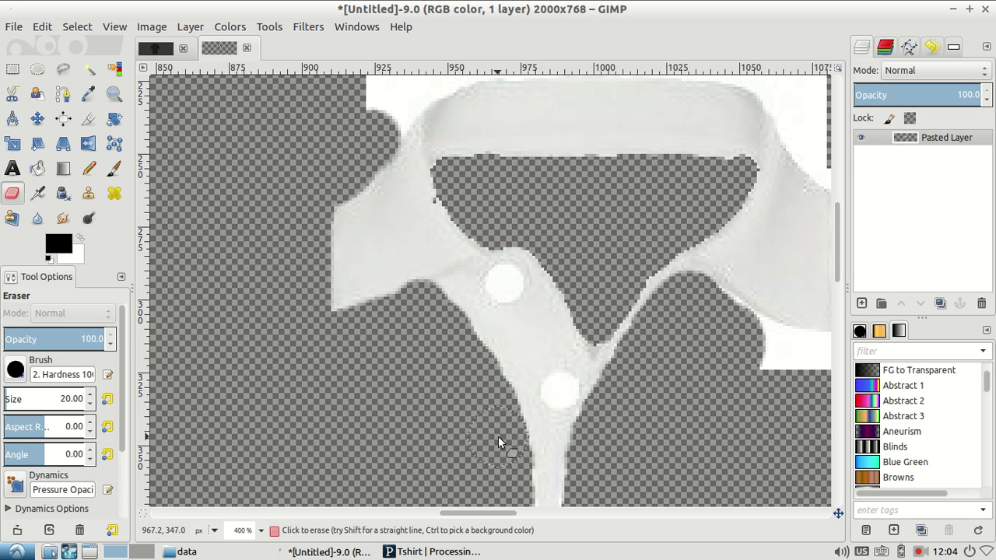
Narrow the bottom tip of the placket by erasing white at its edges.
scroll(516, 293, down, 5)
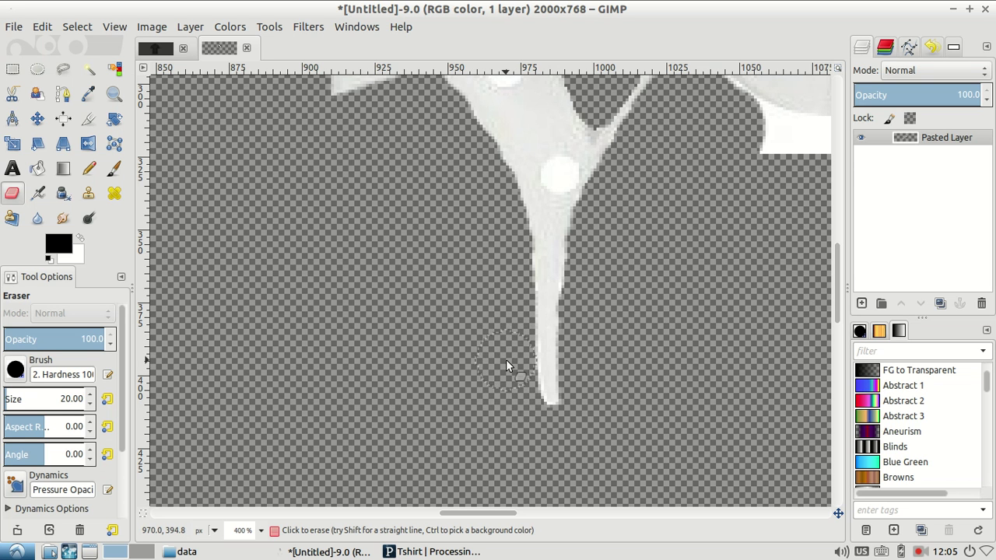
drag(507, 362, 529, 429)
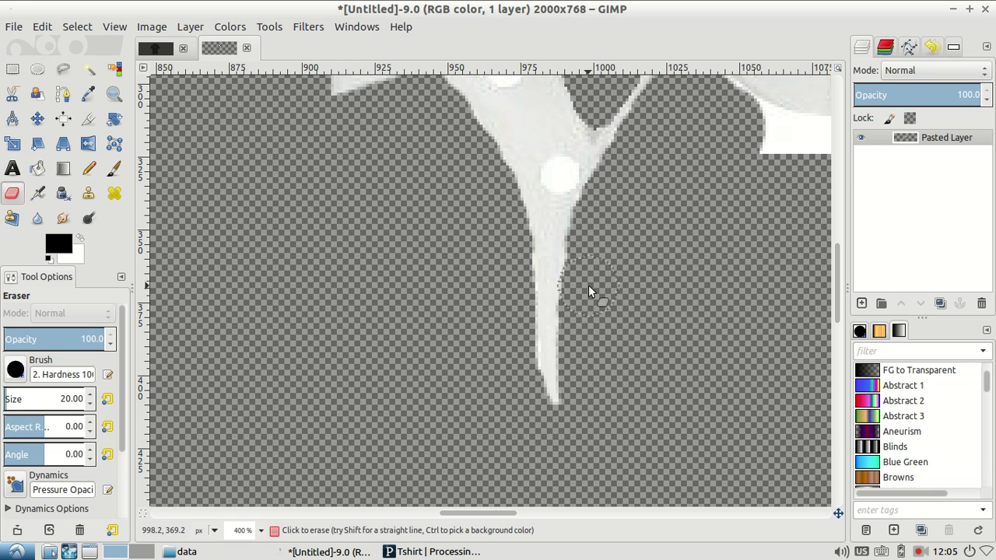
scroll(728, 210, up, 5)
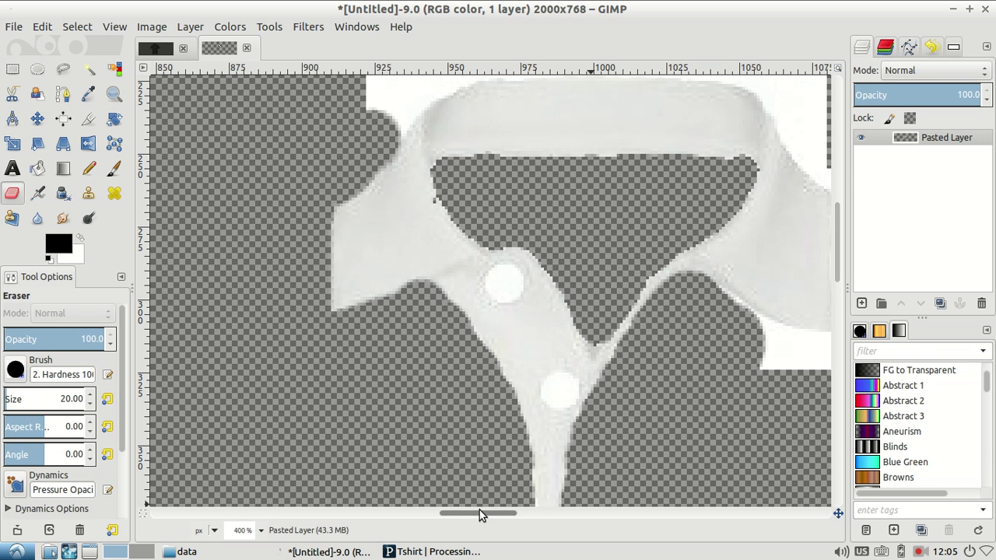
scroll(479, 515, right, 3)
scroll(486, 515, right, 6)
Erase the stray white patches above, left and right of the collar and the shirt's right-edge strip.
drag(609, 514, 519, 514)
mouse_move(534, 325)
mouse_down()
mouse_move(521, 346)
mouse_move(494, 327)
mouse_up()
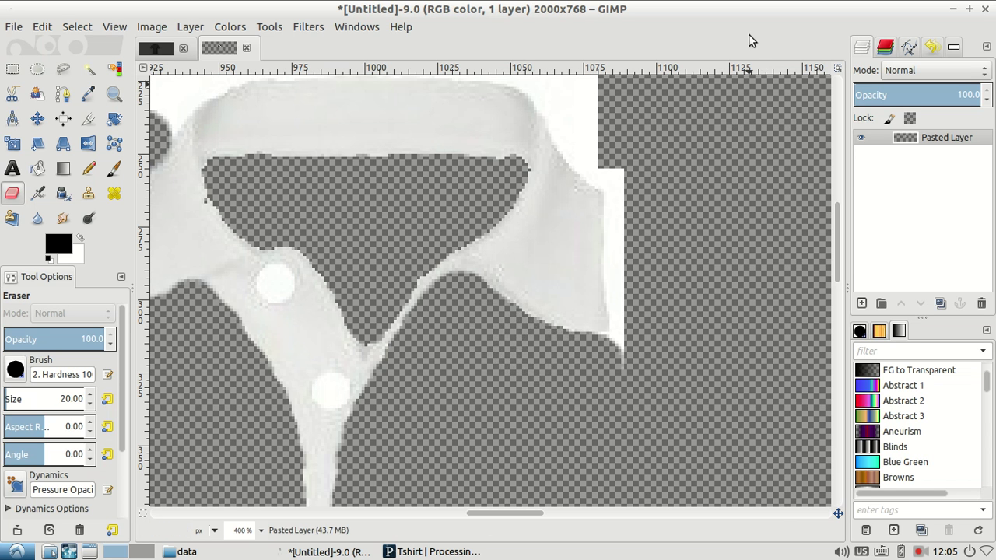
drag(635, 182, 637, 343)
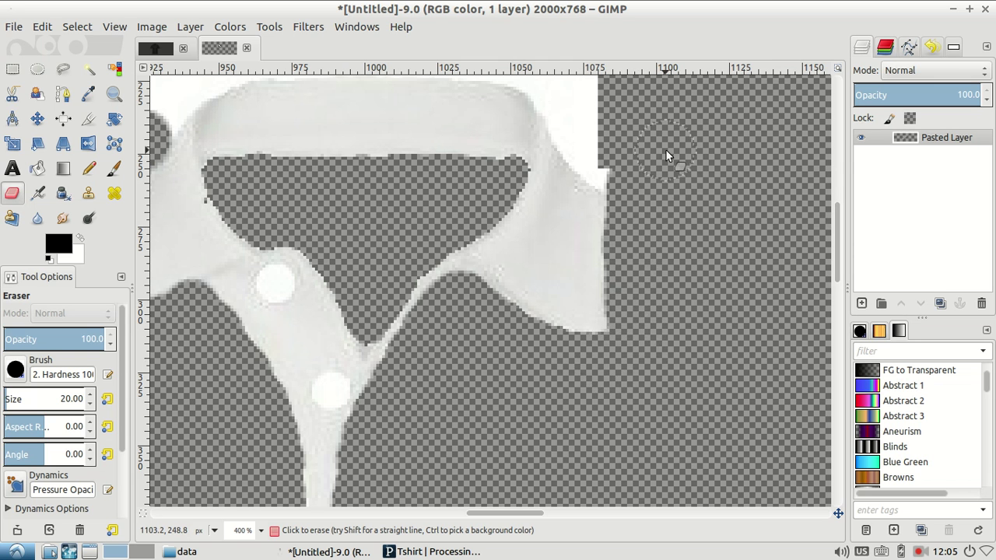
scroll(665, 149, up, 3)
mouse_move(499, 160)
mouse_down()
mouse_move(556, 203)
mouse_move(595, 267)
mouse_move(624, 280)
mouse_up()
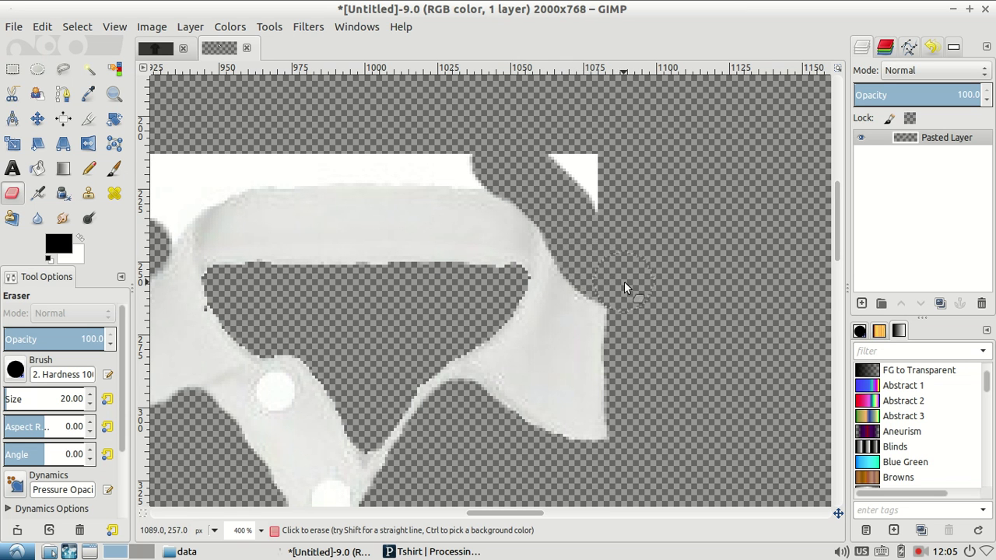
mouse_move(630, 246)
mouse_down()
mouse_move(589, 178)
mouse_move(557, 153)
mouse_up()
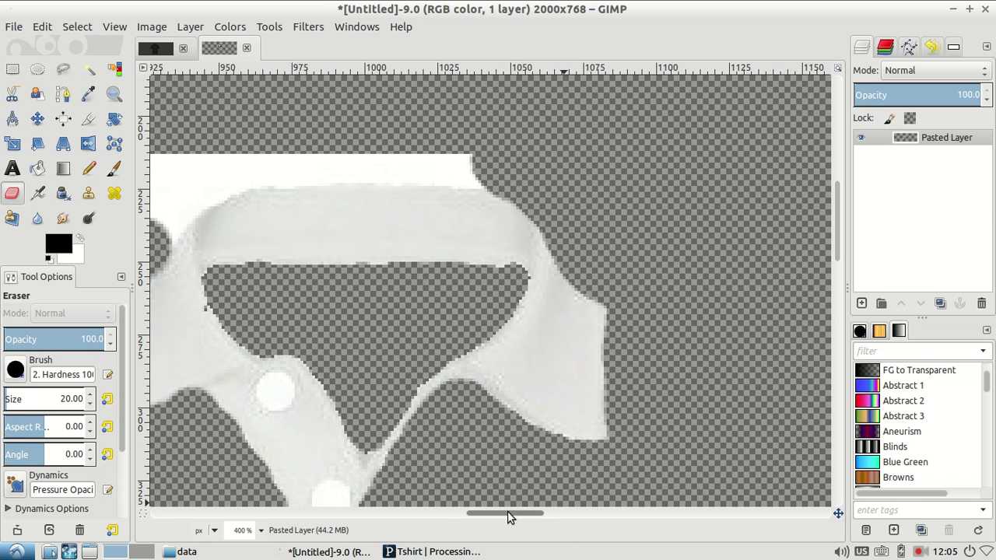
drag(508, 512, 487, 512)
mouse_move(326, 138)
mouse_down()
mouse_move(328, 199)
mouse_move(404, 149)
mouse_move(569, 137)
mouse_move(653, 142)
mouse_move(660, 157)
mouse_move(402, 155)
mouse_move(350, 199)
mouse_move(432, 155)
mouse_move(539, 153)
mouse_up()
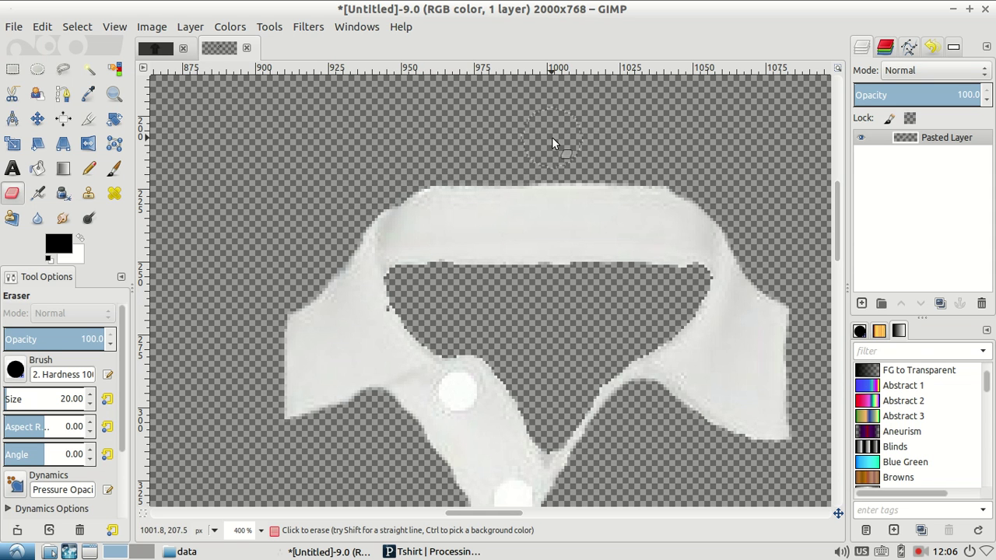
scroll(551, 141, down, 3)
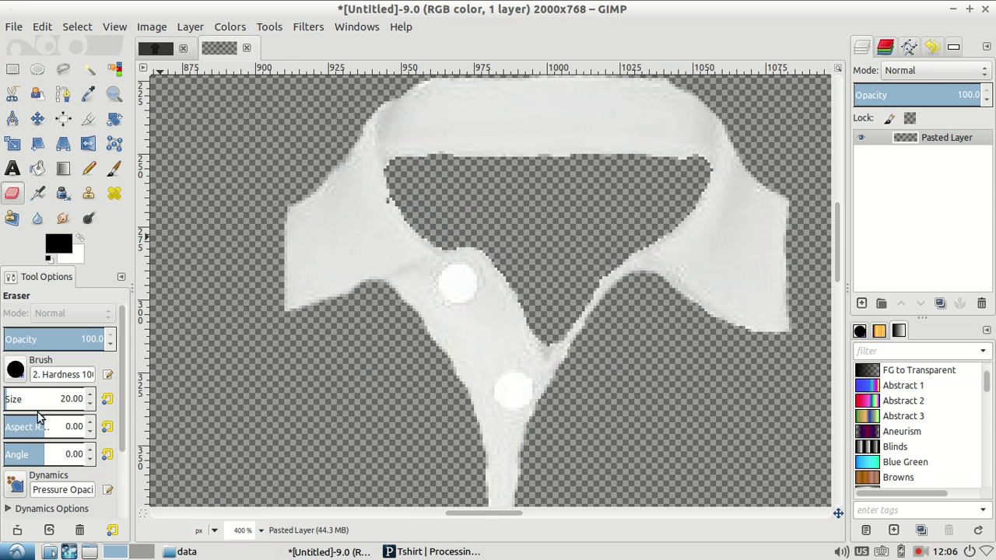
Set the eraser to 100 opacity and size 13, then erase the upper placket button.
click(110, 334)
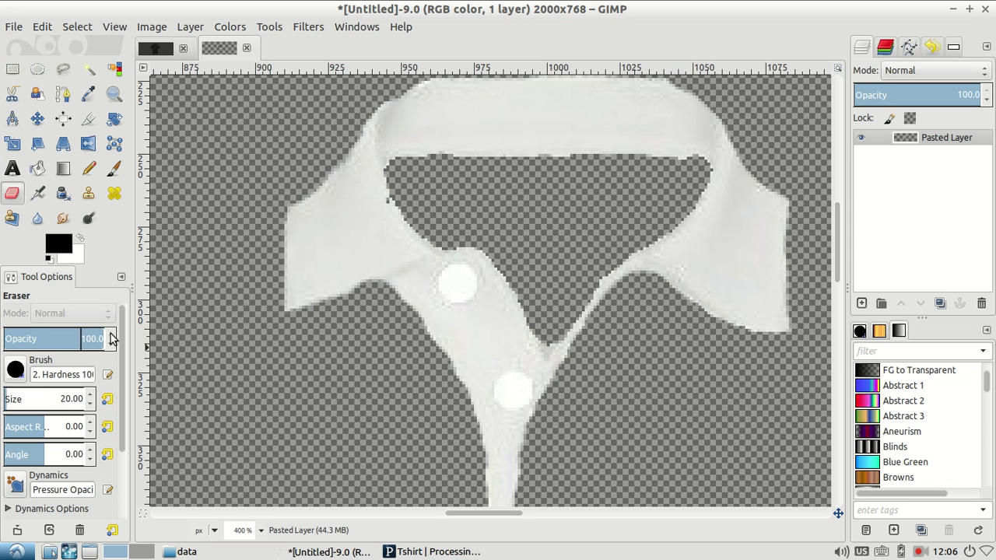
click(91, 404)
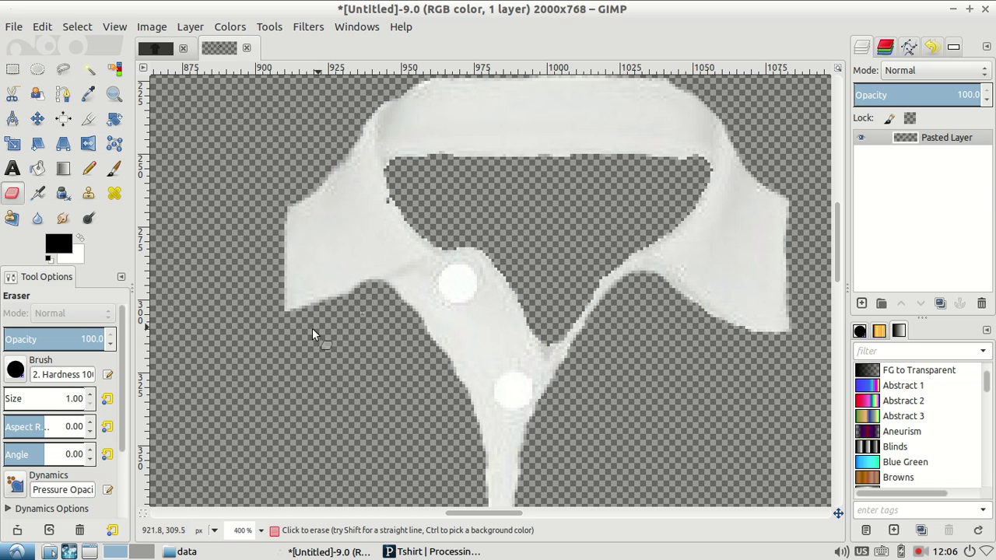
text(16)
key(Return)
click(90, 403)
click(513, 393)
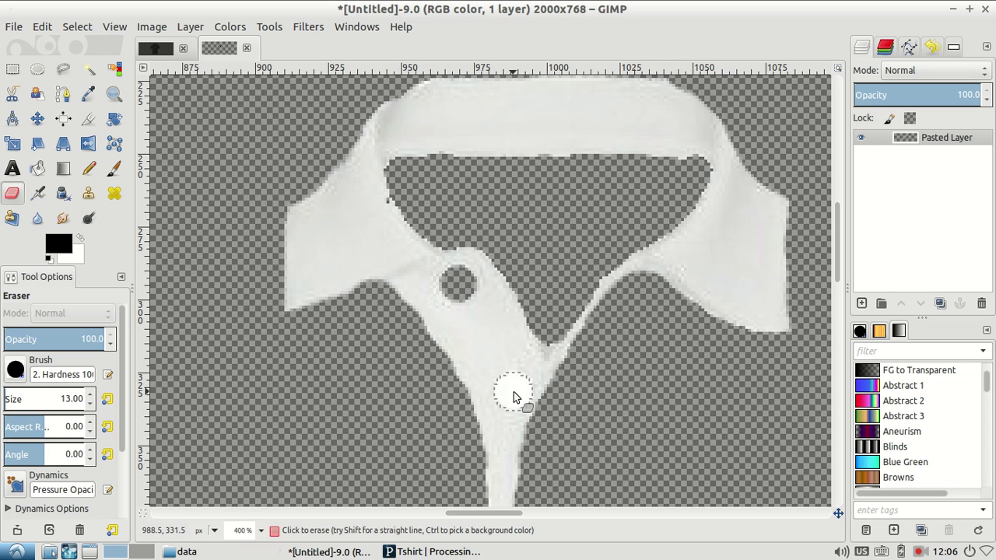
Zoom out to the full image and copy the entire cleaned collar-and-cuffs image.
key(z)
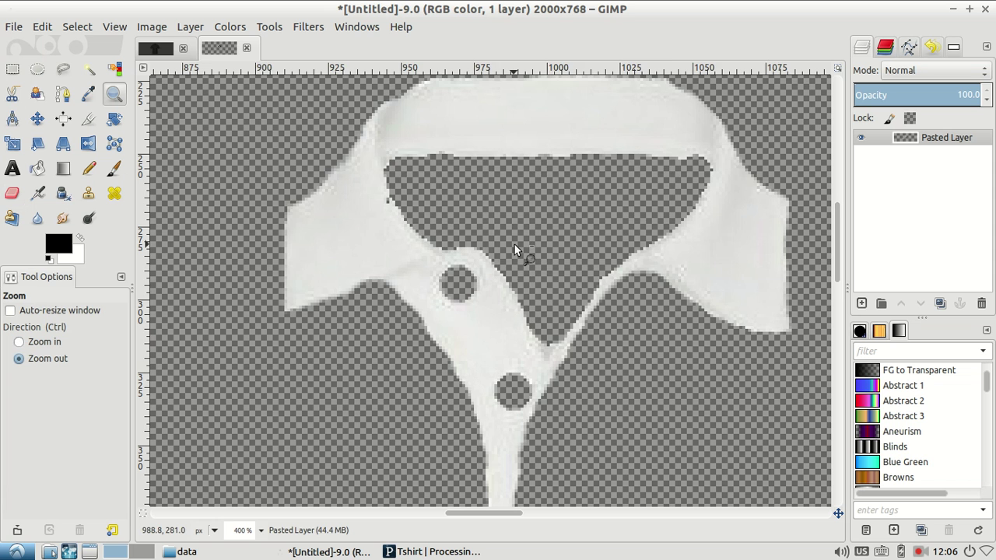
ctrl+click(514, 244)
ctrl+click(514, 245)
ctrl+click(514, 244)
ctrl+click(514, 244)
ctrl+click(514, 244)
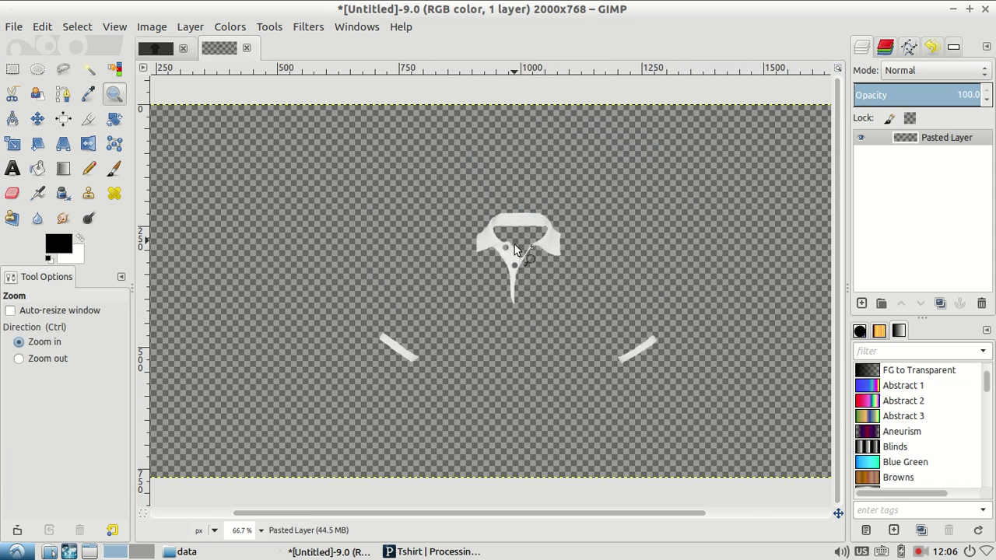
key(ctrl+a)
key(ctrl+c)
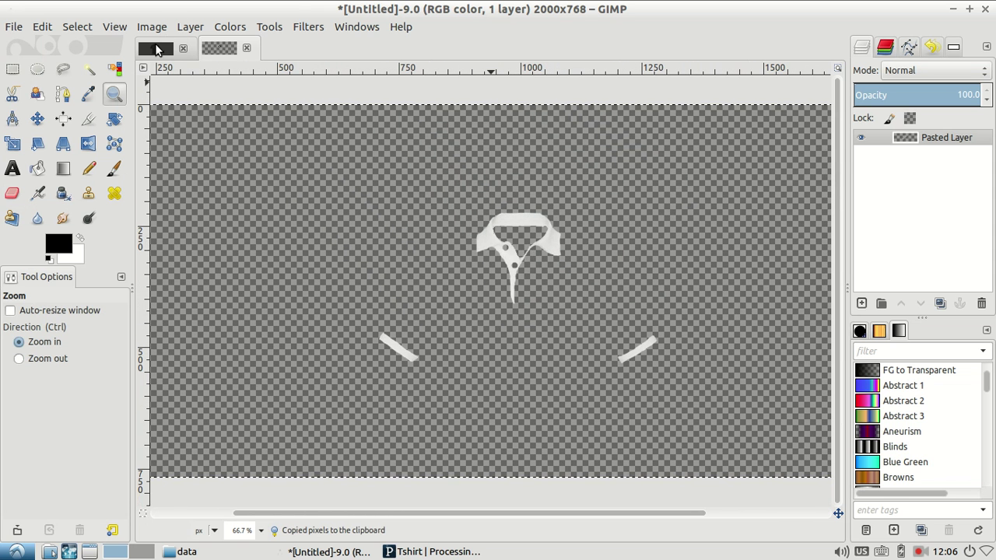
click(155, 49)
Paste the collar and cuffs as a new layer and drag it over the shirt's collar.
key(ctrl+v)
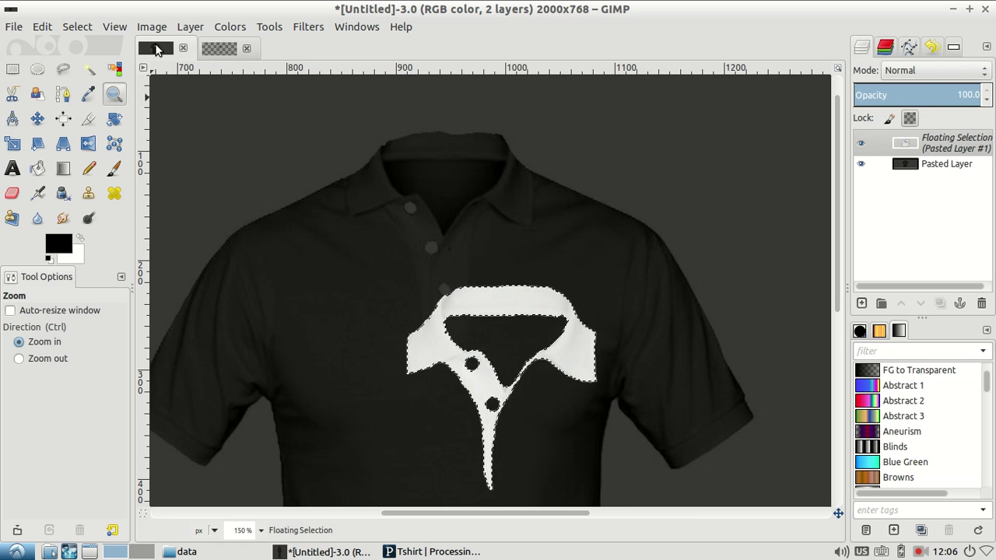
key(m)
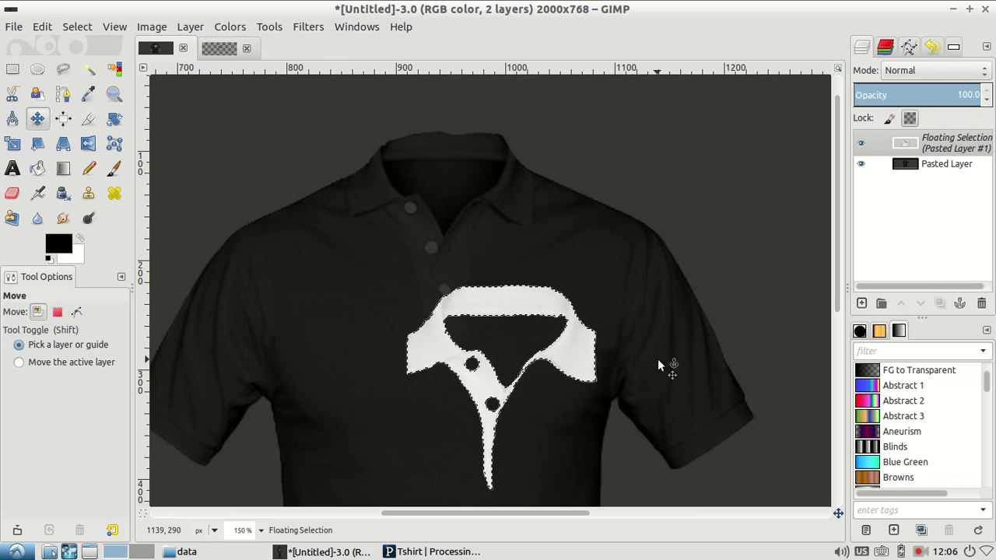
click(862, 303)
drag(560, 304, 515, 195)
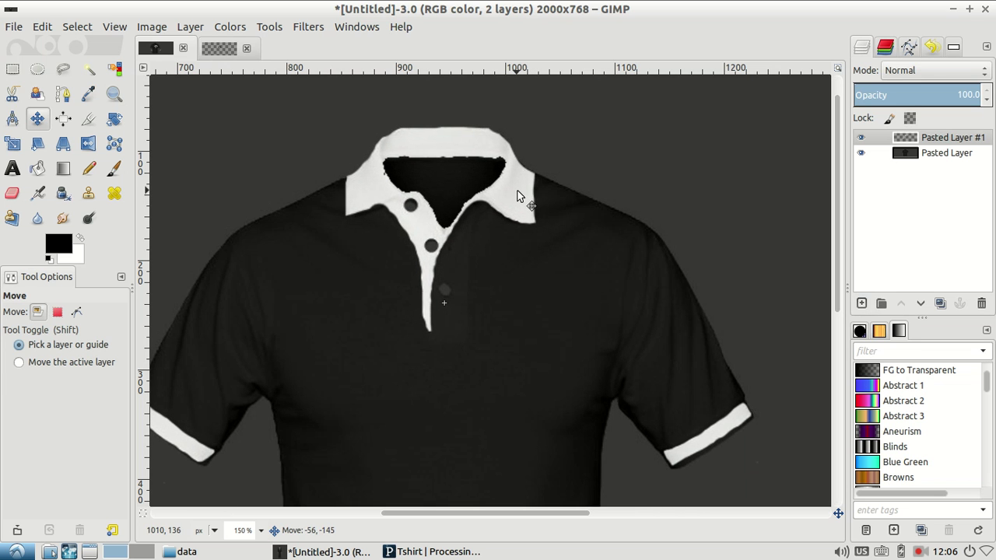
drag(515, 194, 515, 190)
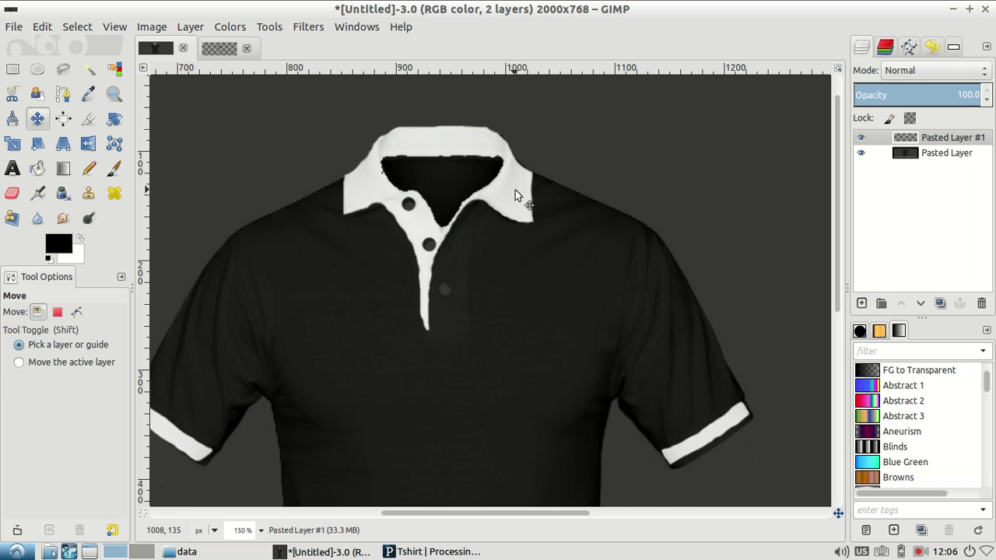
Zoom in on the collar and nudge the pasted layer into exact alignment.
key(z)
click(515, 190)
click(515, 190)
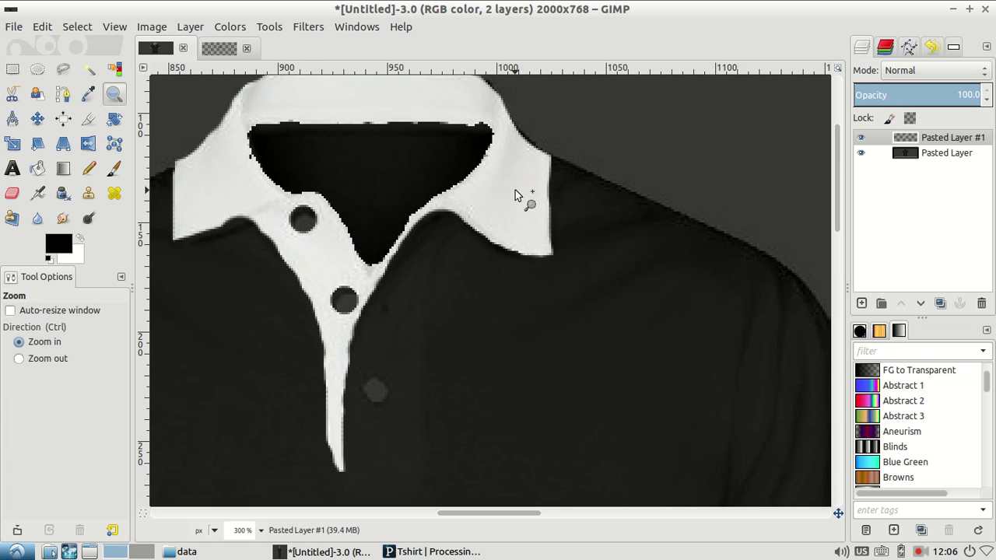
key(m)
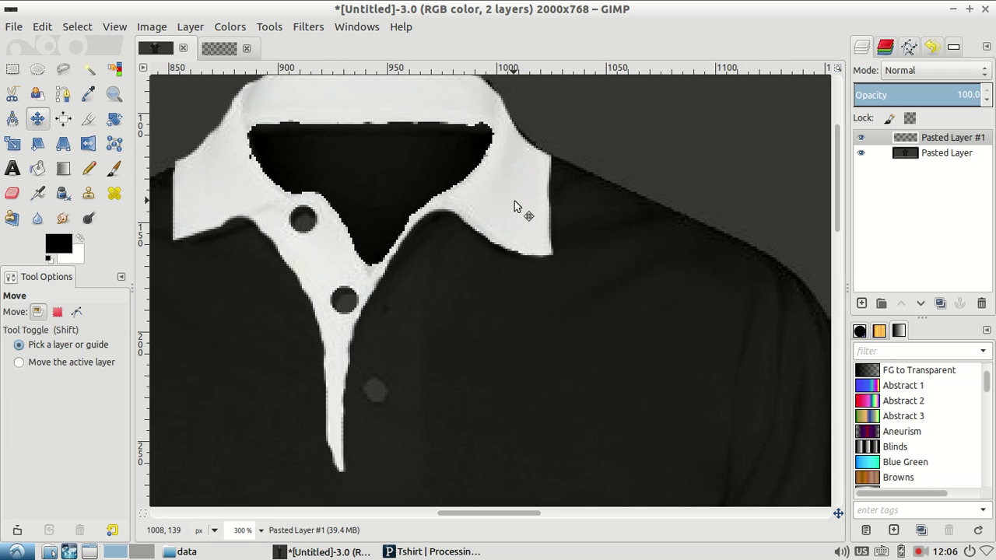
drag(514, 203, 521, 206)
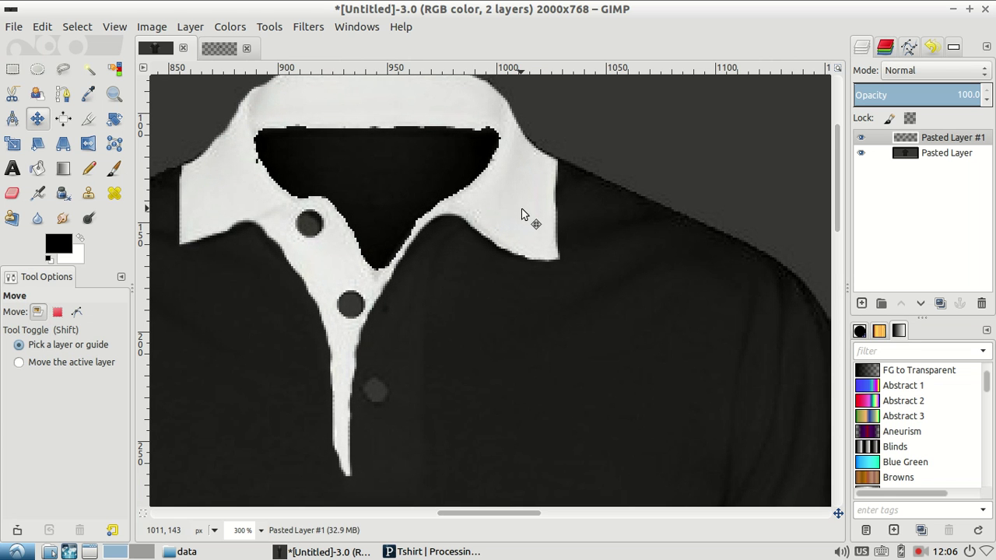
key(z)
ctrl+click(660, 369)
Zoom out to the whole shirt, then zoom in on the right sleeve.
ctrl+click(660, 369)
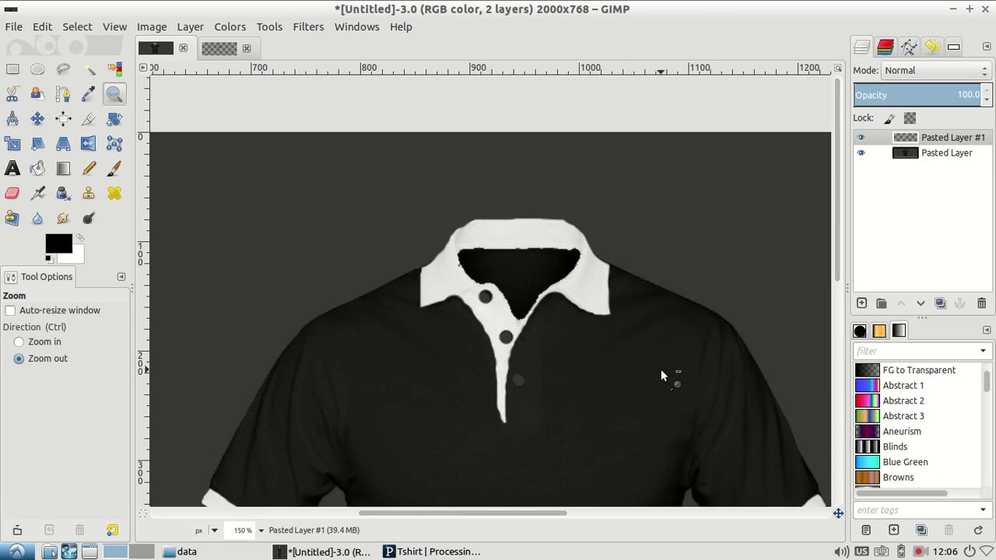
ctrl+click(661, 368)
click(762, 454)
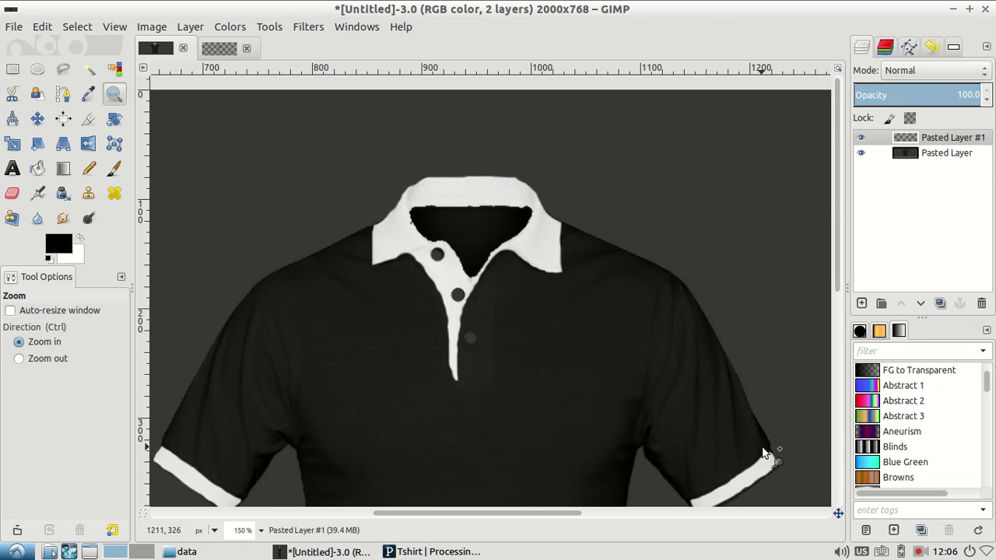
click(761, 454)
click(764, 430)
ctrl+click(734, 344)
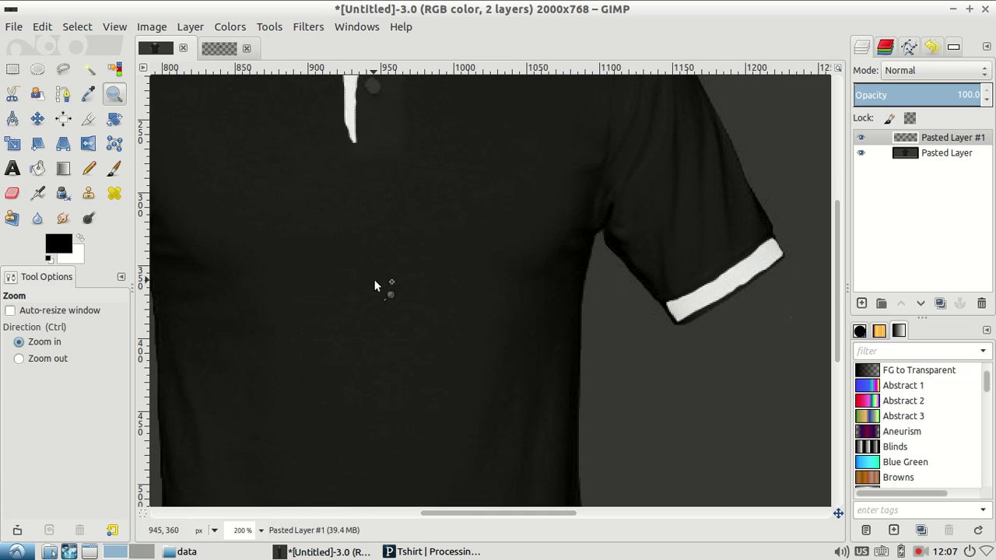
Zoom closer on the right cuff and make the base shirt layer active with the Eraser ready.
click(12, 193)
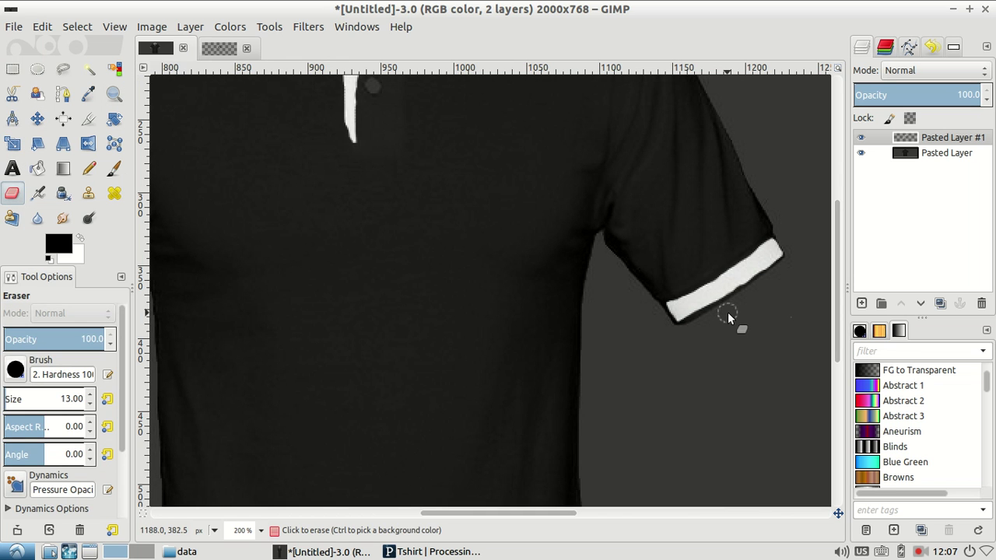
key(z)
click(749, 303)
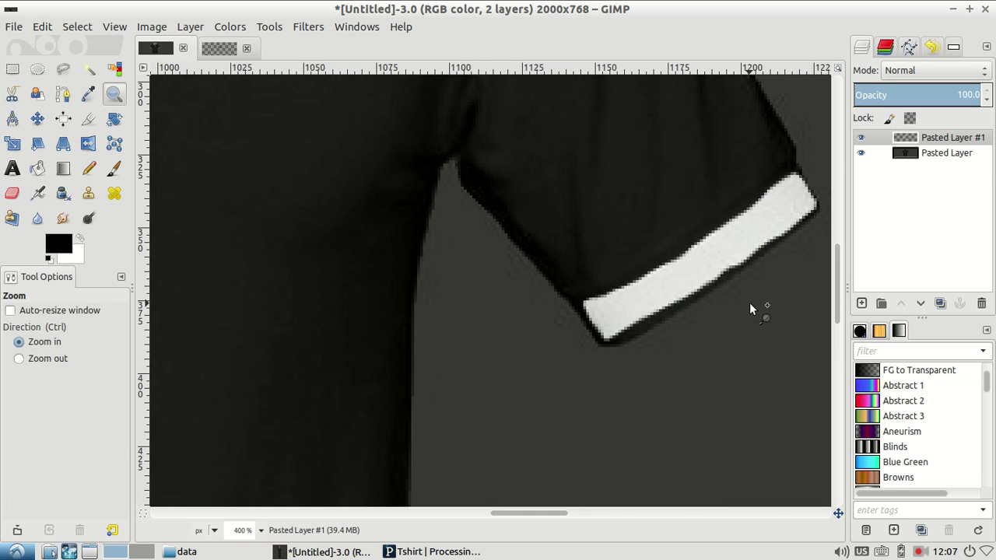
click(978, 152)
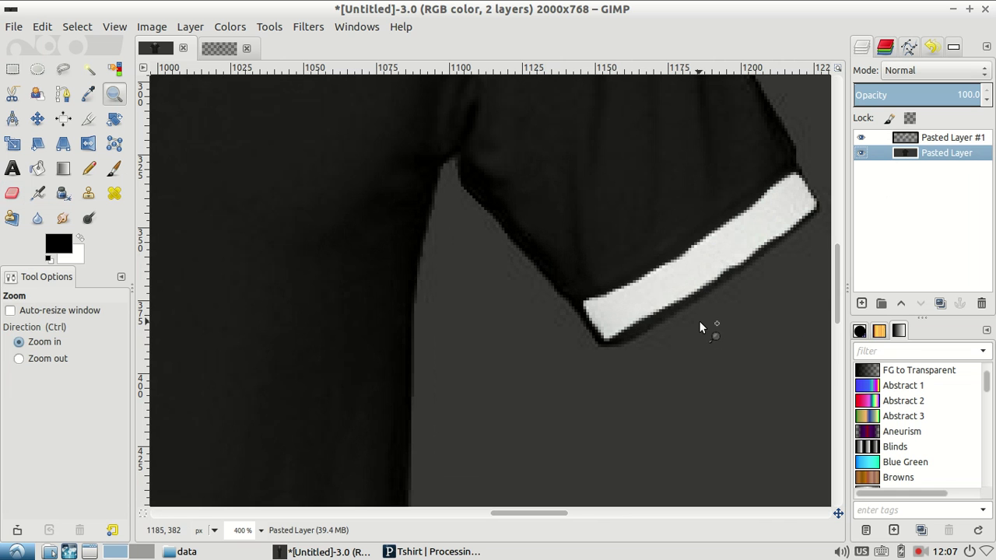
scroll(699, 326, down, 5)
scroll(670, 315, down, 5)
scroll(645, 321, up, 5)
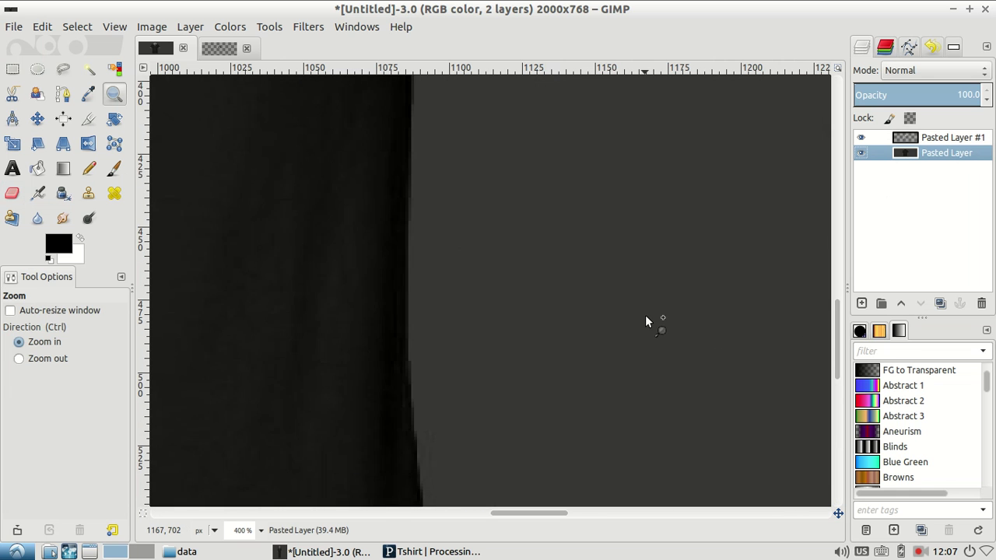
scroll(645, 321, up, 5)
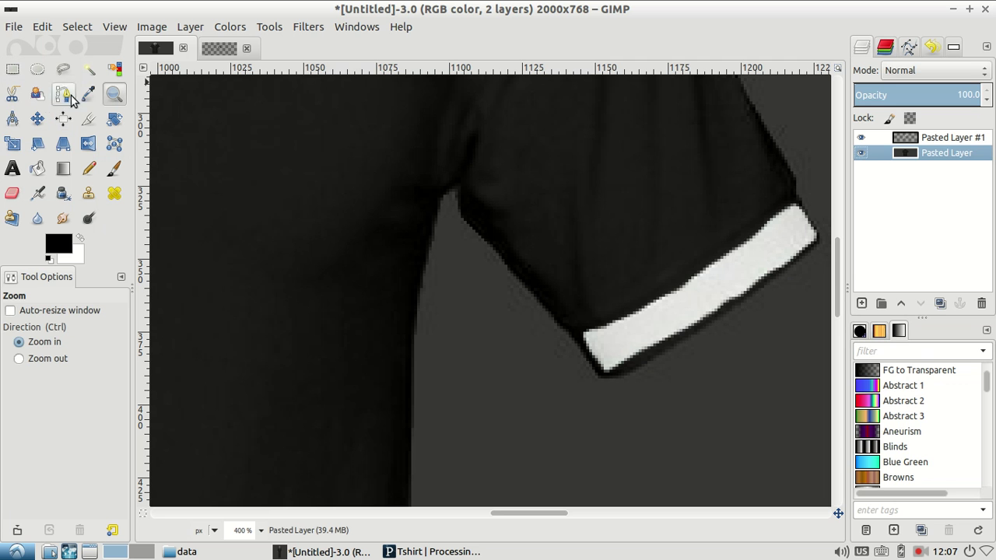
click(11, 193)
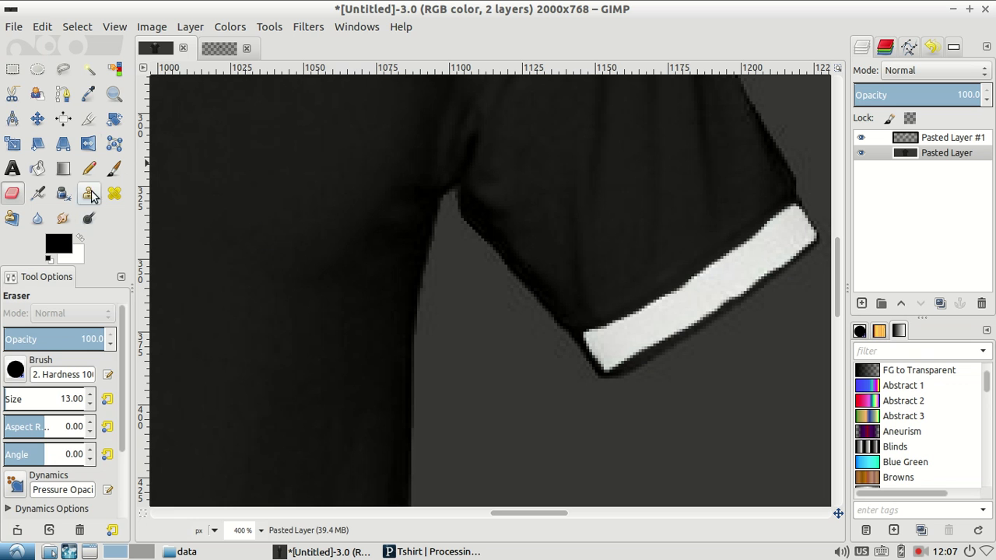
Sample the grey background colour and brush along the sleeve cuff, then view the whole shirt.
click(88, 94)
click(316, 293)
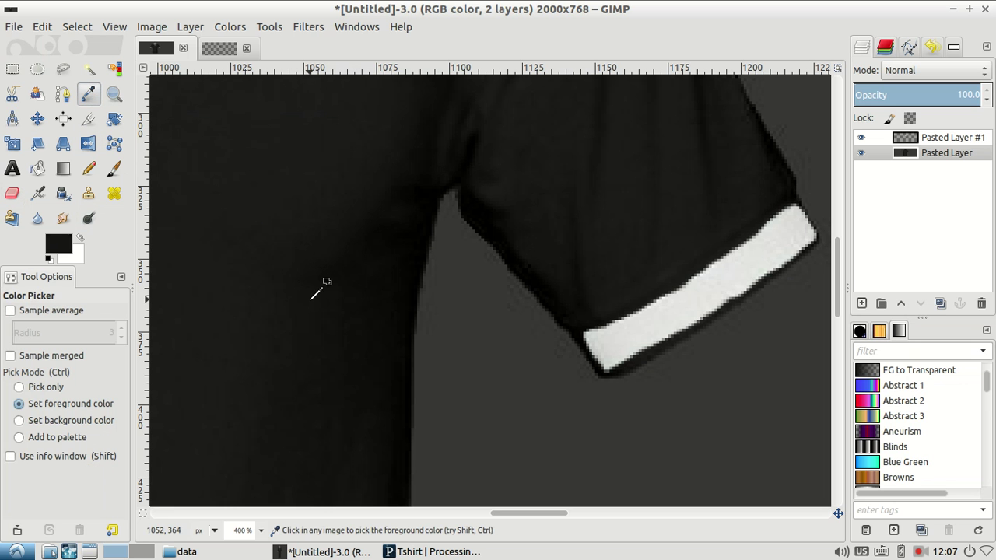
click(623, 411)
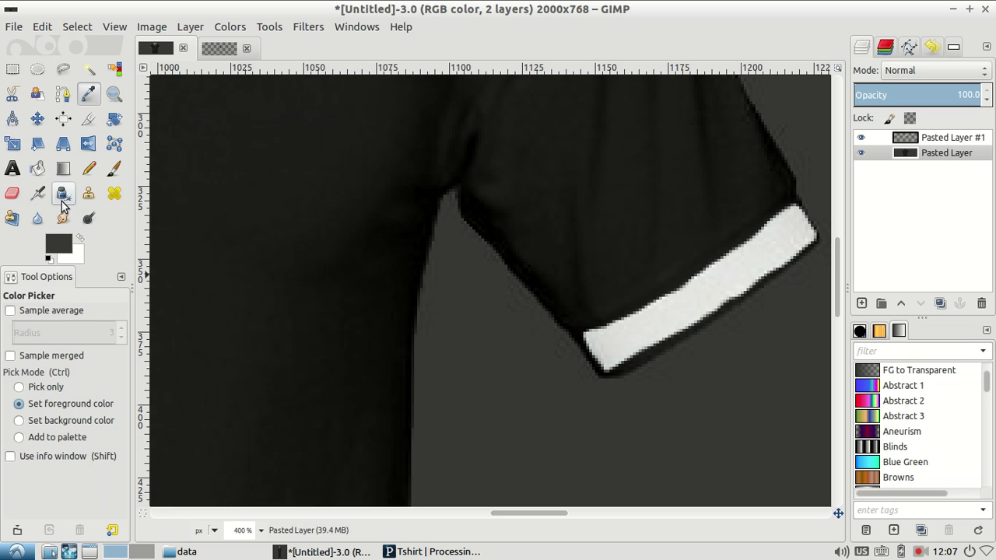
click(114, 169)
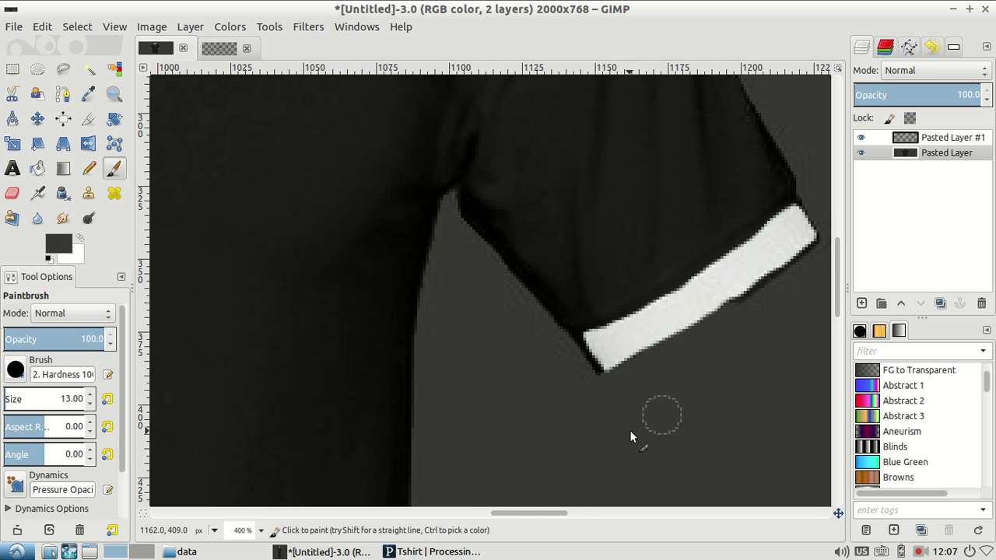
drag(535, 516, 557, 515)
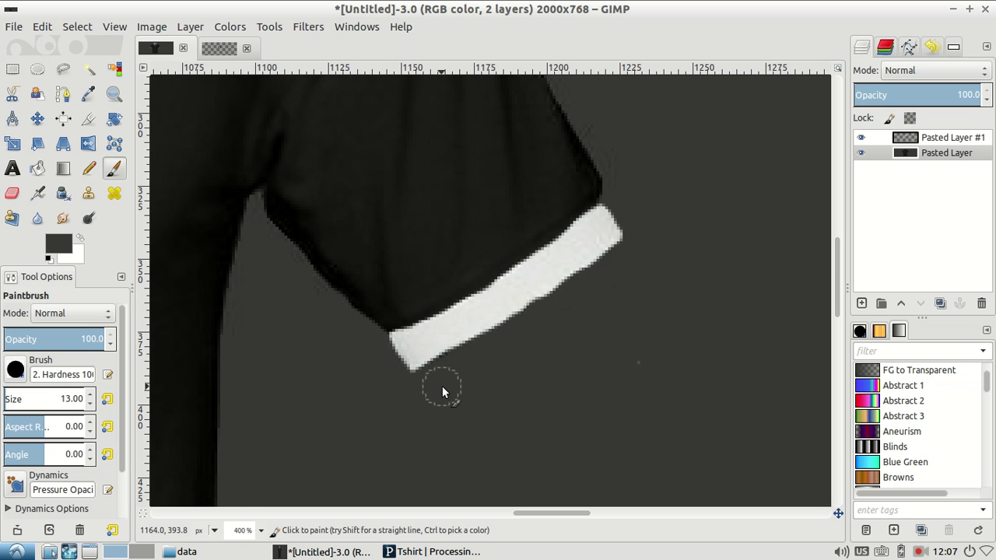
key(z)
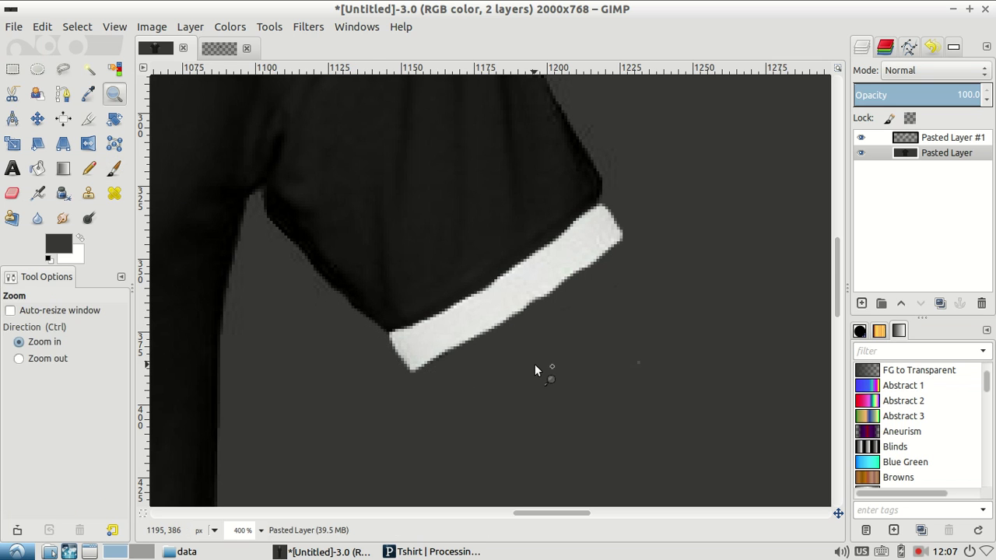
ctrl+click(535, 364)
ctrl+click(535, 364)
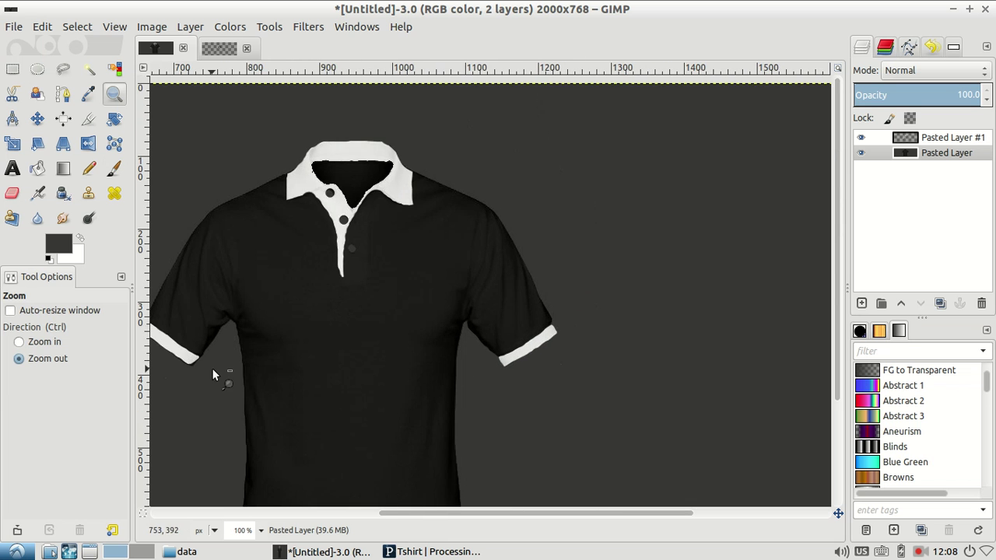
Zoom in on the left sleeve cuff and brush along its lower edge to smooth it.
ctrl+click(212, 368)
click(179, 285)
click(184, 285)
click(184, 284)
click(185, 284)
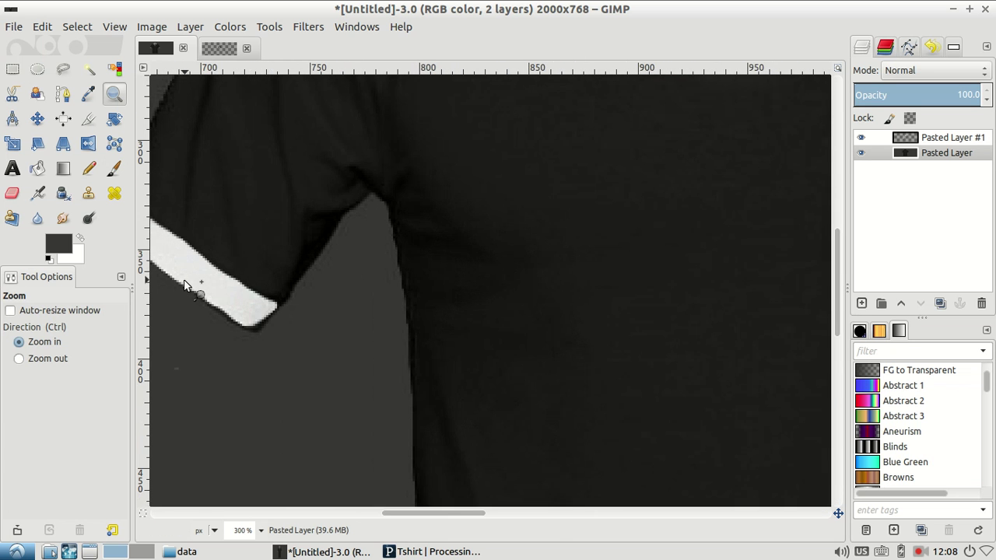
mouse_move(433, 511)
mouse_down()
mouse_move(420, 522)
mouse_move(400, 511)
mouse_up()
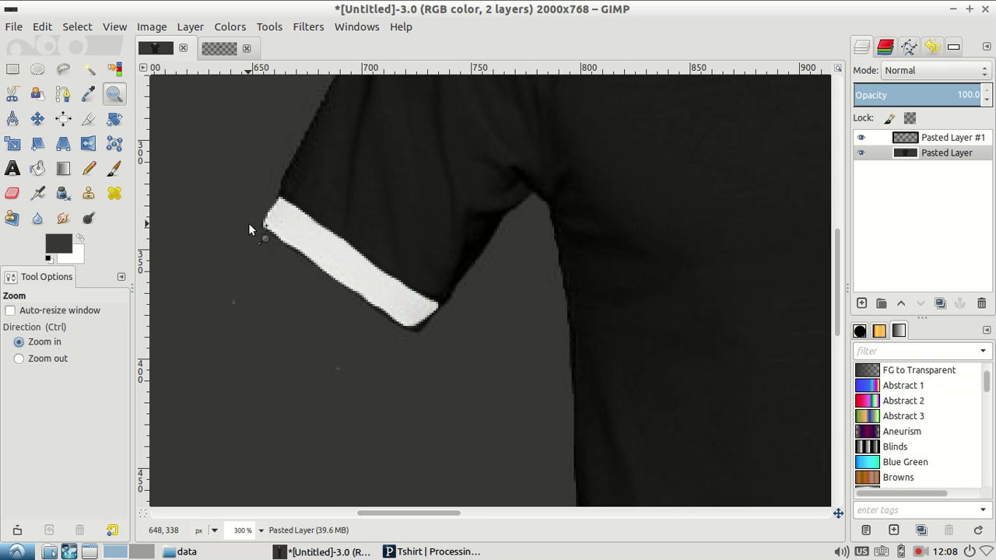
key(b)
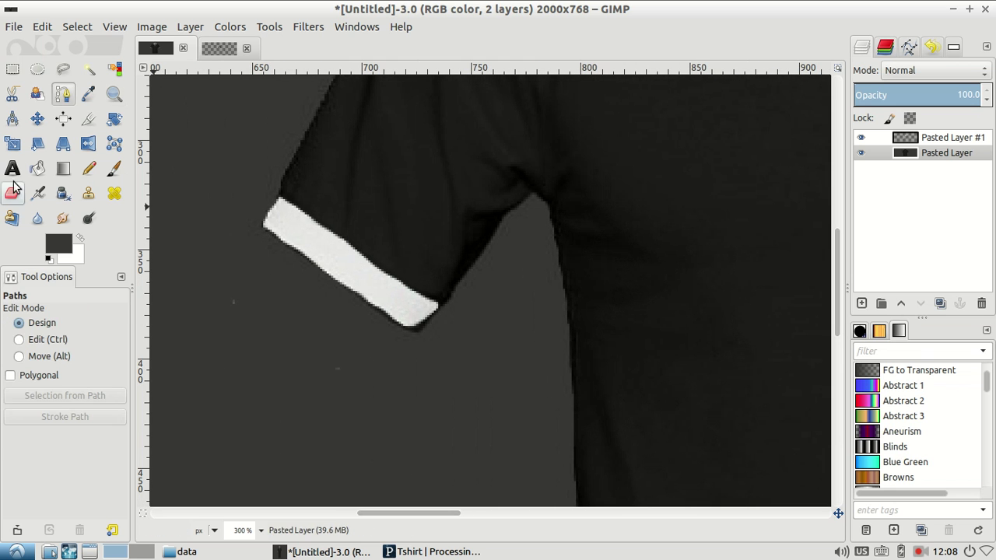
click(115, 168)
mouse_move(259, 236)
mouse_down()
mouse_move(302, 247)
mouse_move(406, 325)
mouse_move(441, 323)
mouse_up()
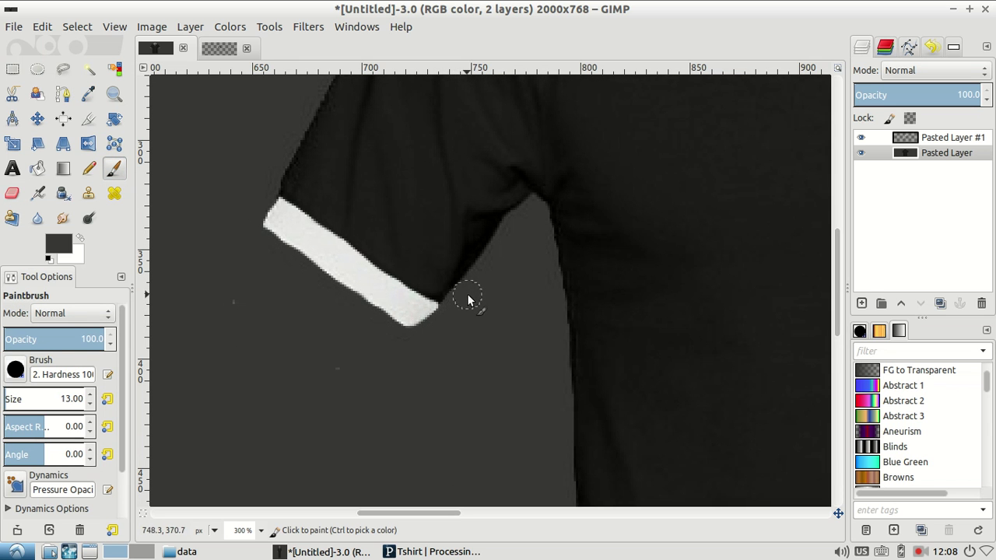
key(z)
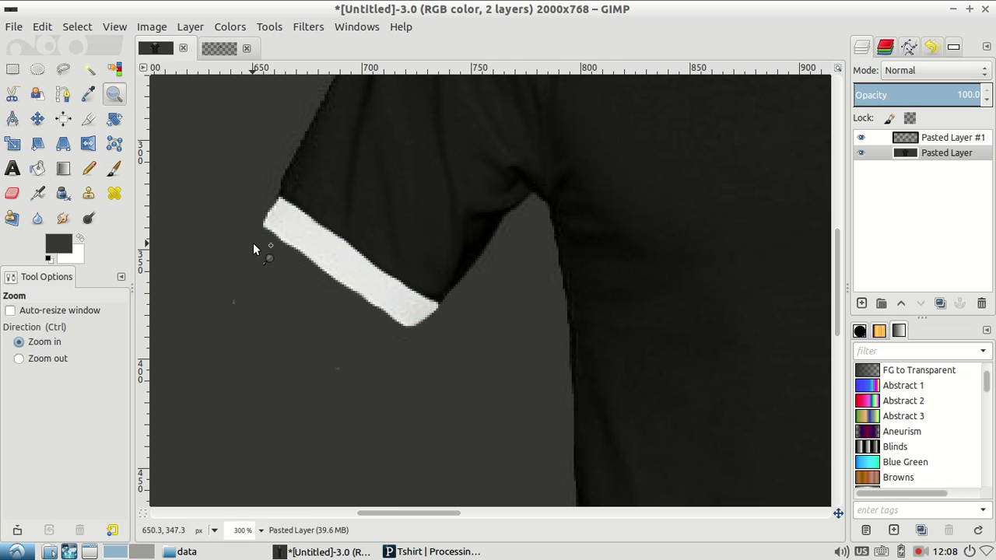
ctrl+click(431, 366)
ctrl+click(745, 329)
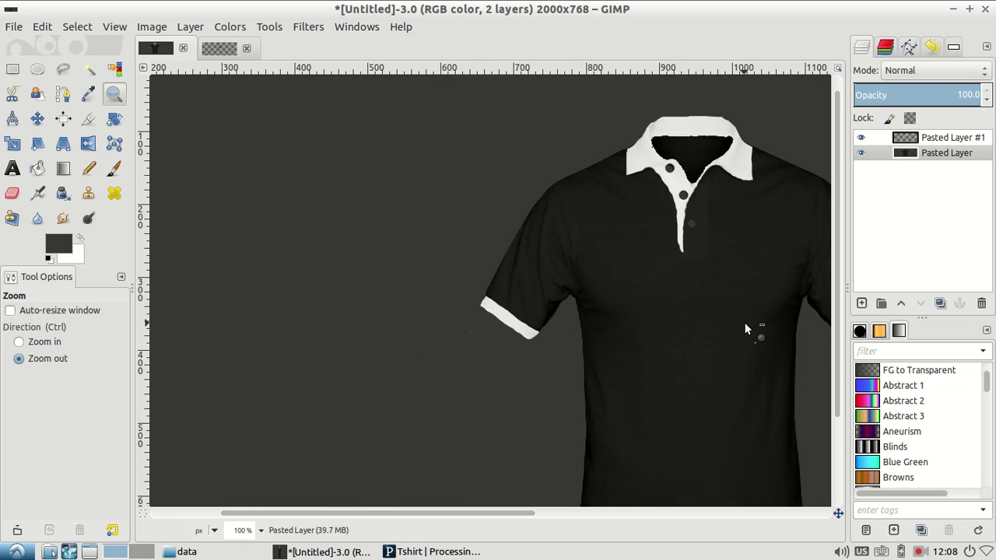
ctrl+click(747, 329)
drag(528, 512, 564, 516)
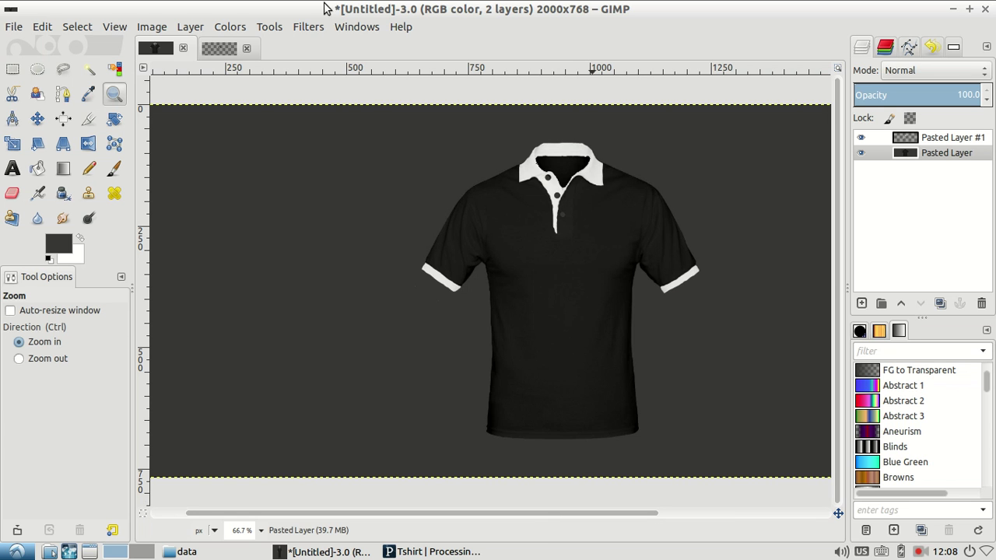
Start opening an image and navigate to the Technical_skill/JY/Tshirt folder.
click(14, 29)
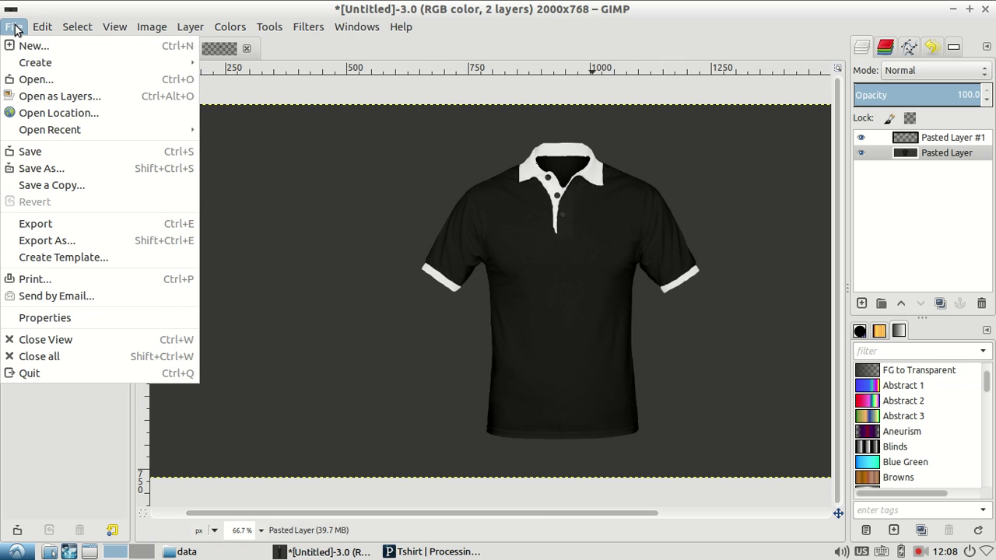
click(41, 80)
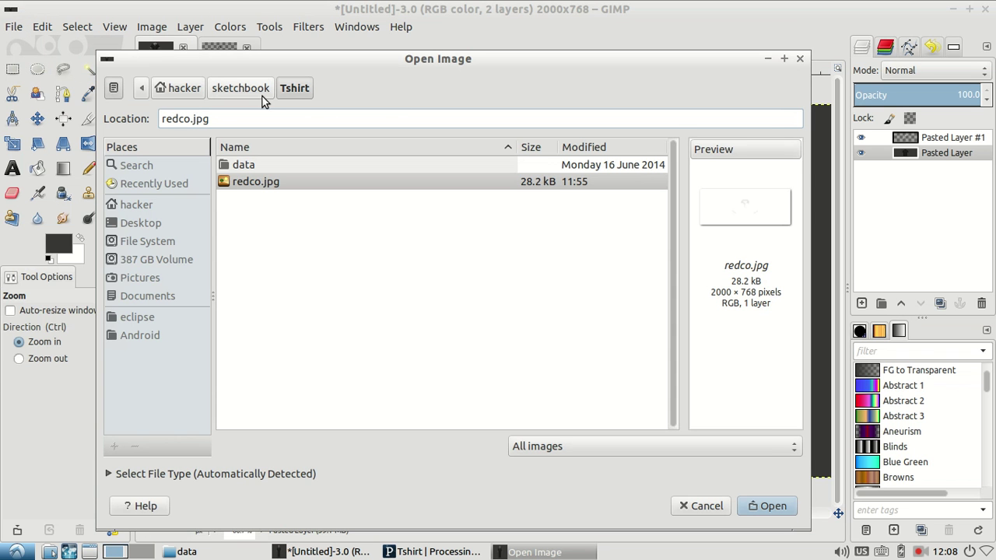
click(147, 201)
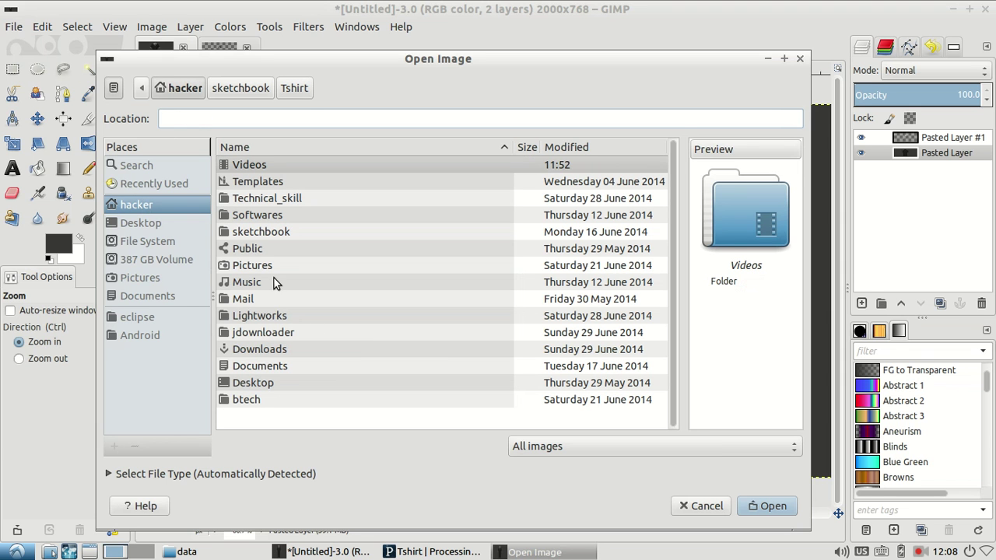
click(263, 336)
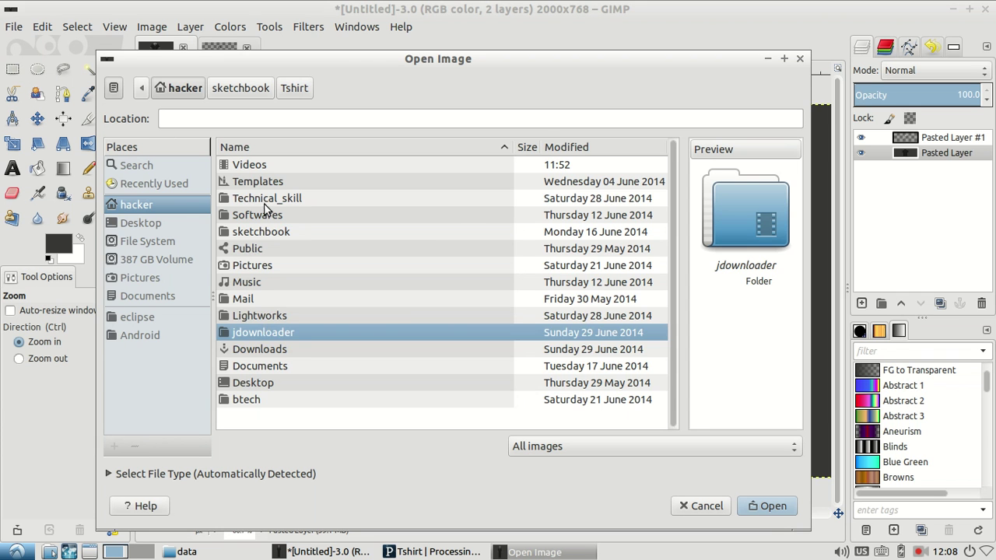
double_click(269, 200)
double_click(291, 245)
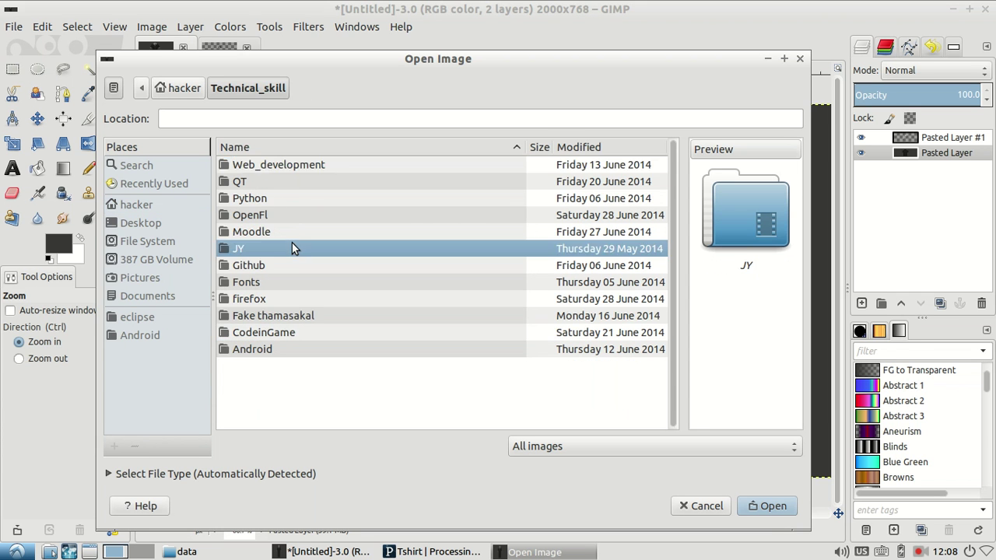
double_click(292, 172)
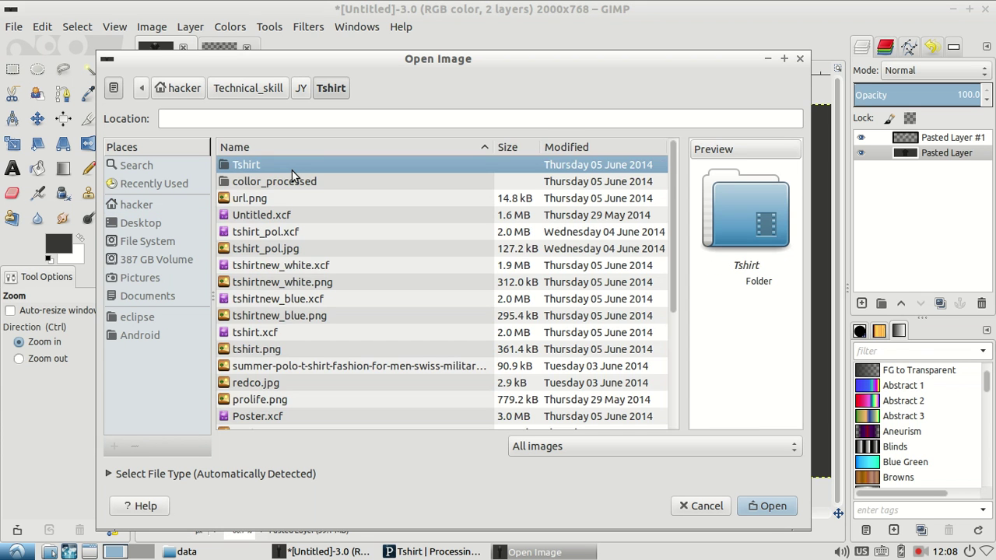
Preview the Tshirt folder's files and open JY logo.jpg.
key(Down)
key(Down)
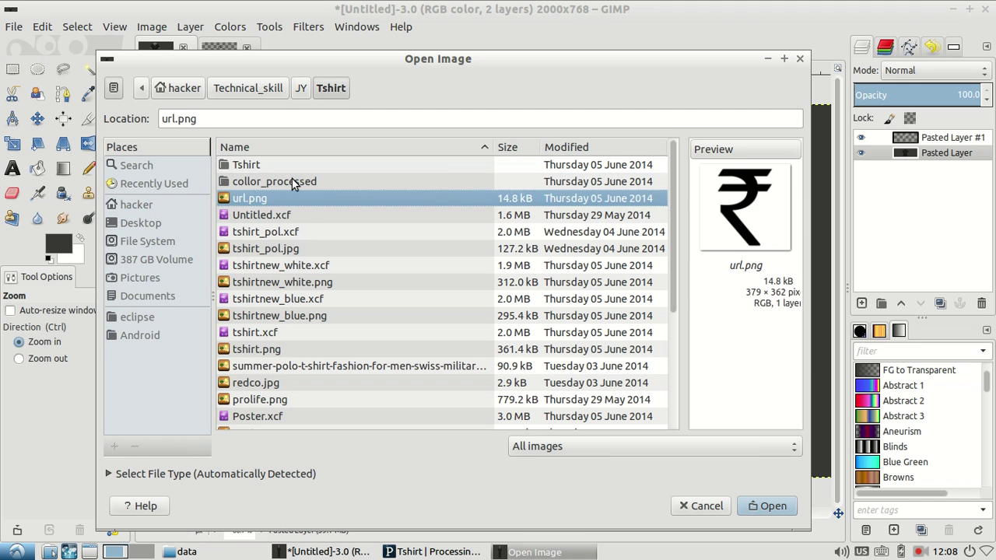
key(Down)
key(Up)
key(Down)
key(Down)
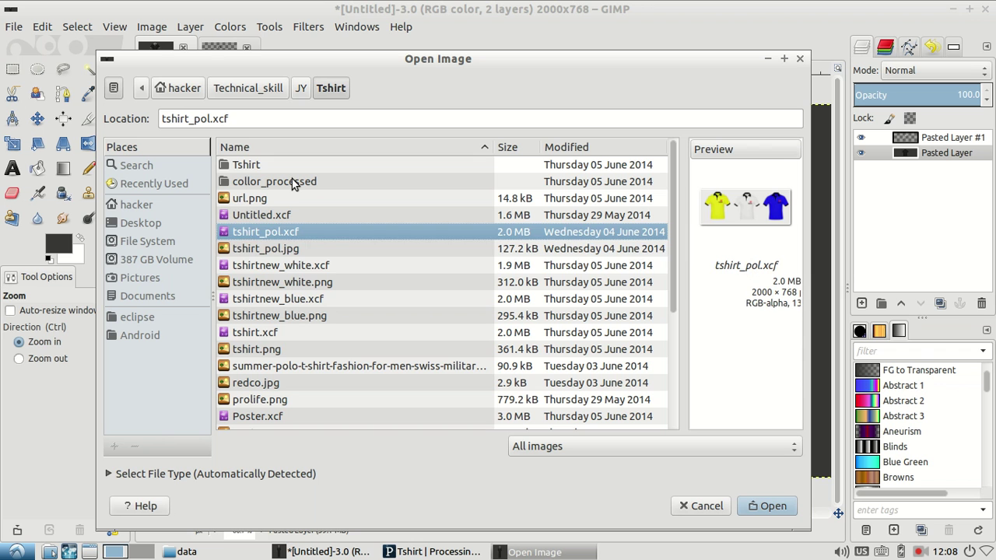
key(Down)
key(Down)
key(Down)
key(Down)
key(Down)
key(Down)
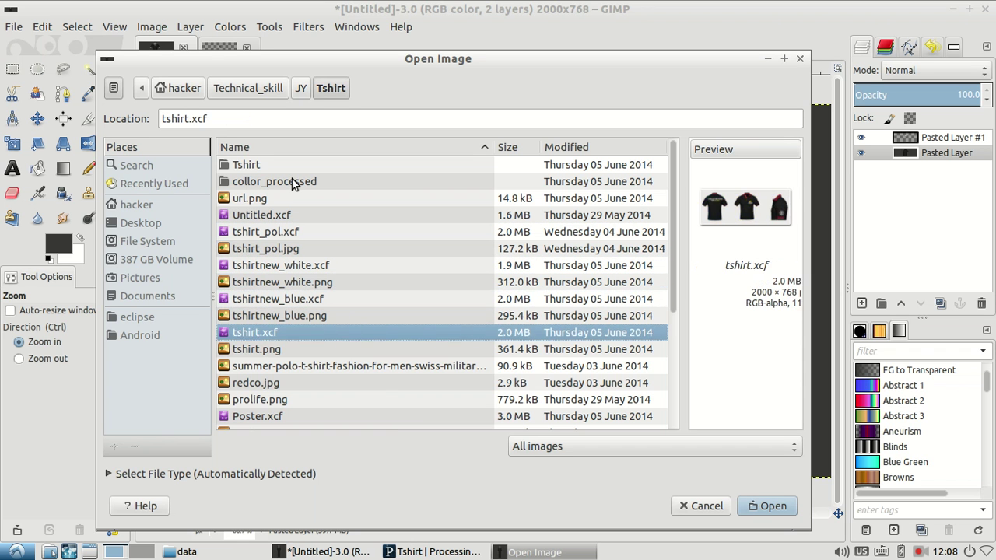
key(Down)
key(Down)
key(Down)
key(Down)
key(Down)
key(Down)
key(Down)
key(Down)
key(Up)
key(Down)
key(Down)
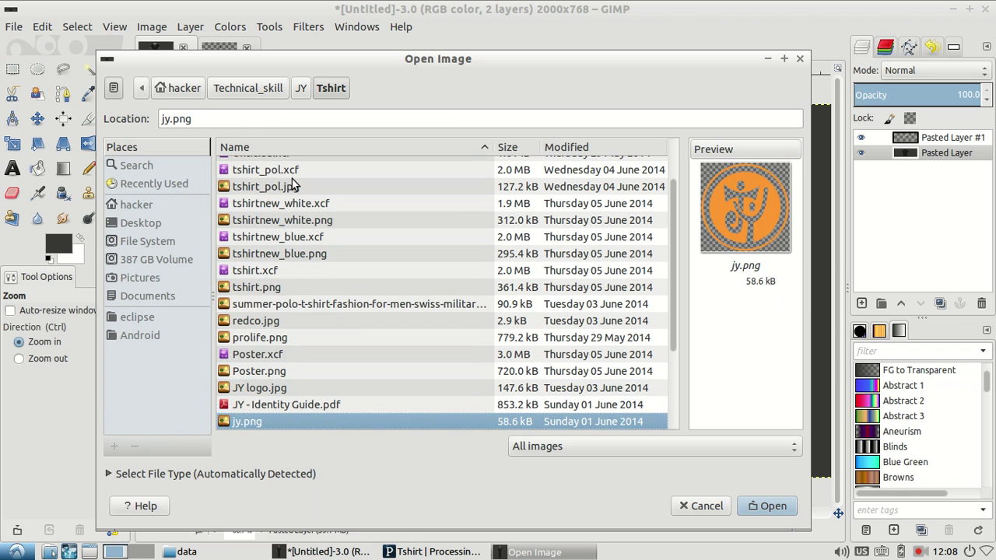
key(Up)
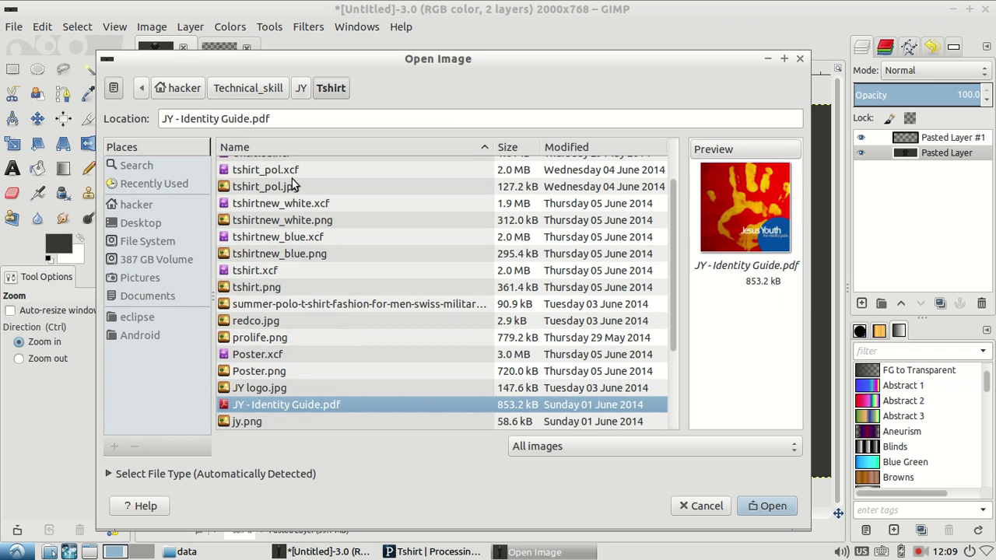
key(Up)
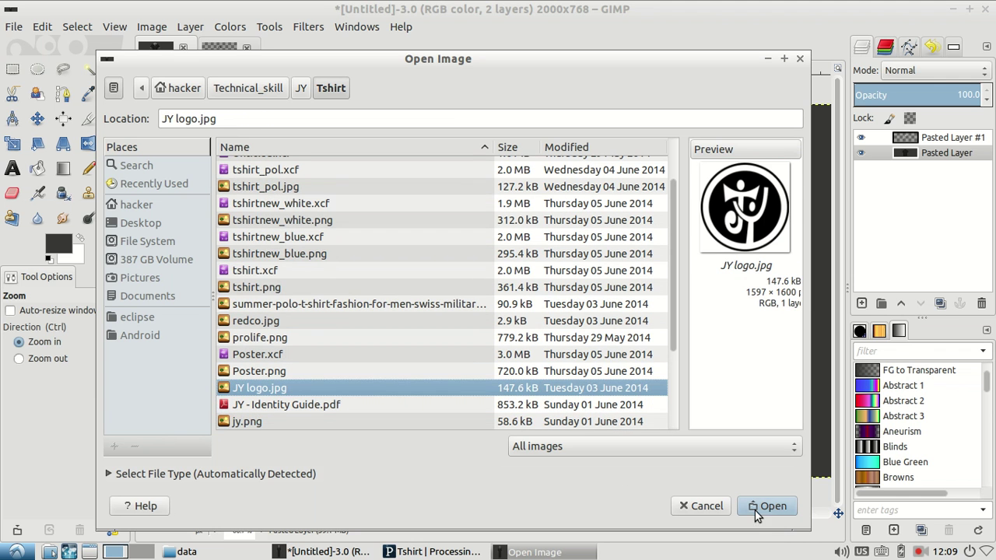
click(756, 510)
Copy the whole JY logo, then close the logo and spare Untitled images without saving.
key(ctrl+a)
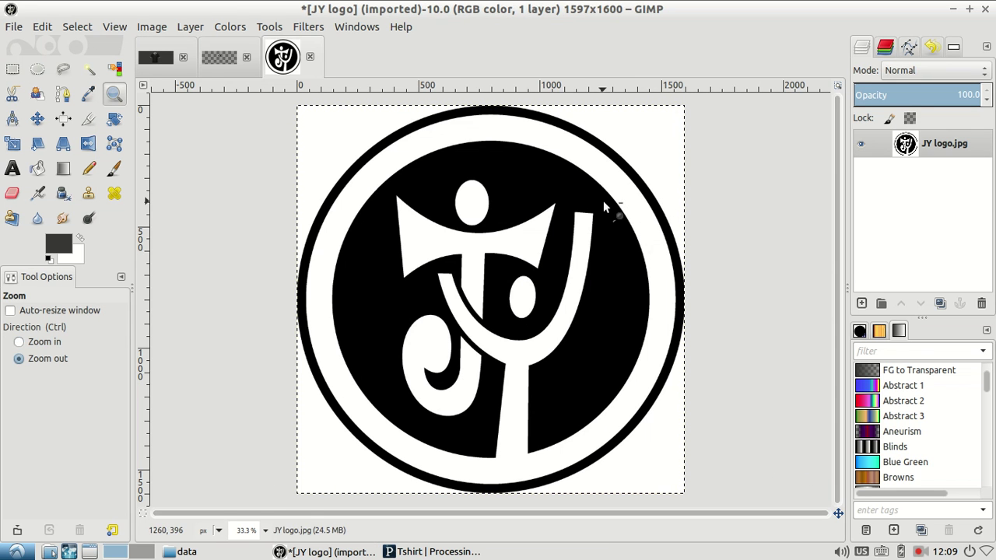
key(ctrl+c)
click(310, 57)
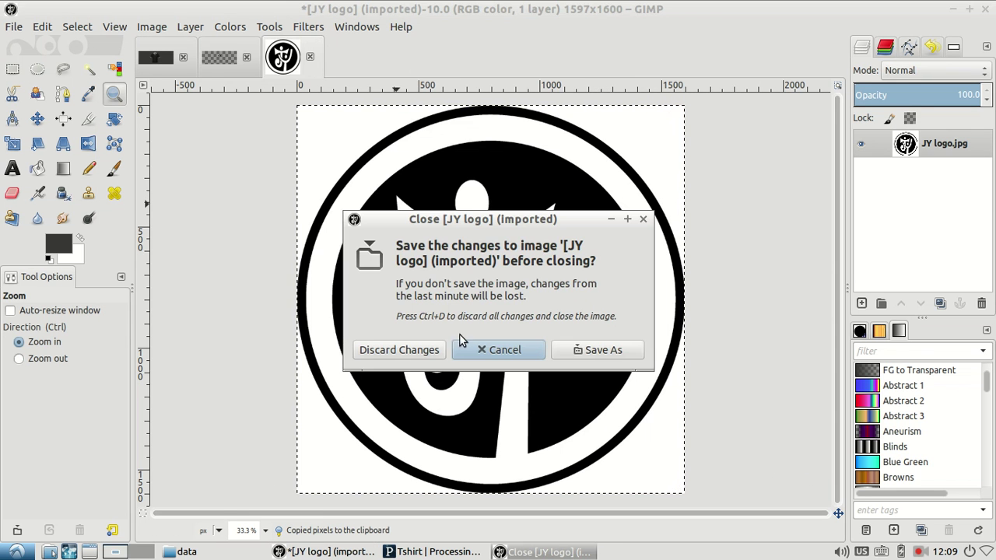
click(414, 347)
click(247, 48)
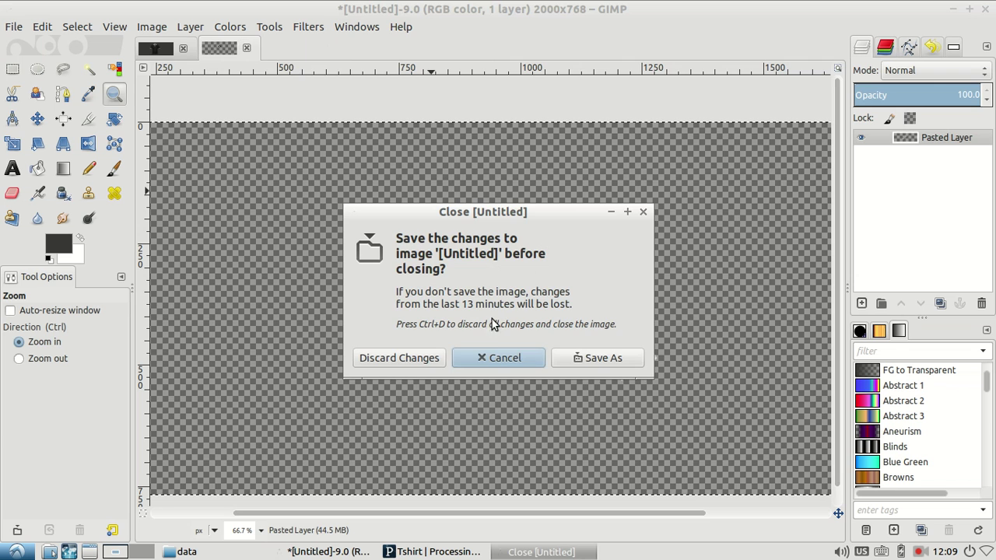
click(405, 356)
Paste the logo as a new layer, scale it to 150×150 px and move it beside the shirt.
key(ctrl)
key(ctrl+v)
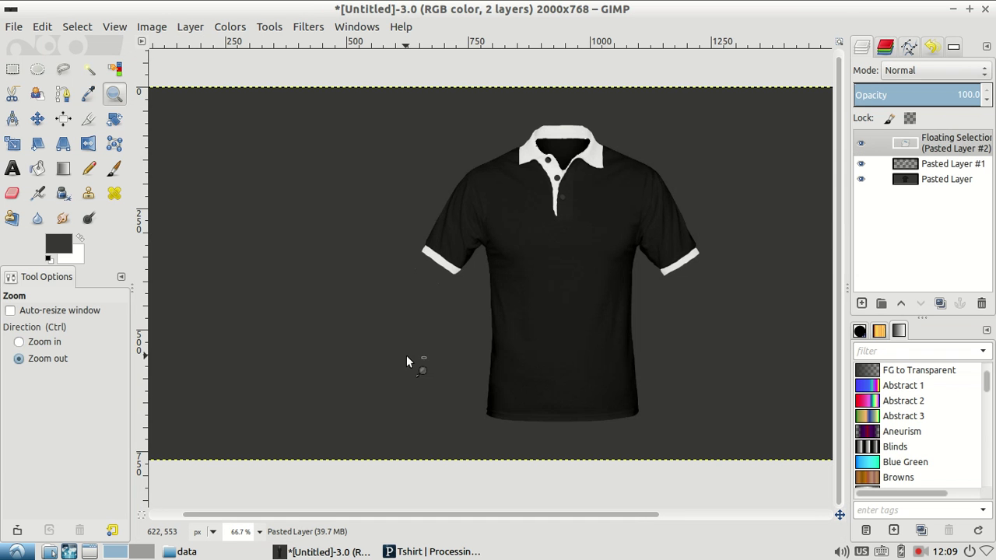
click(861, 302)
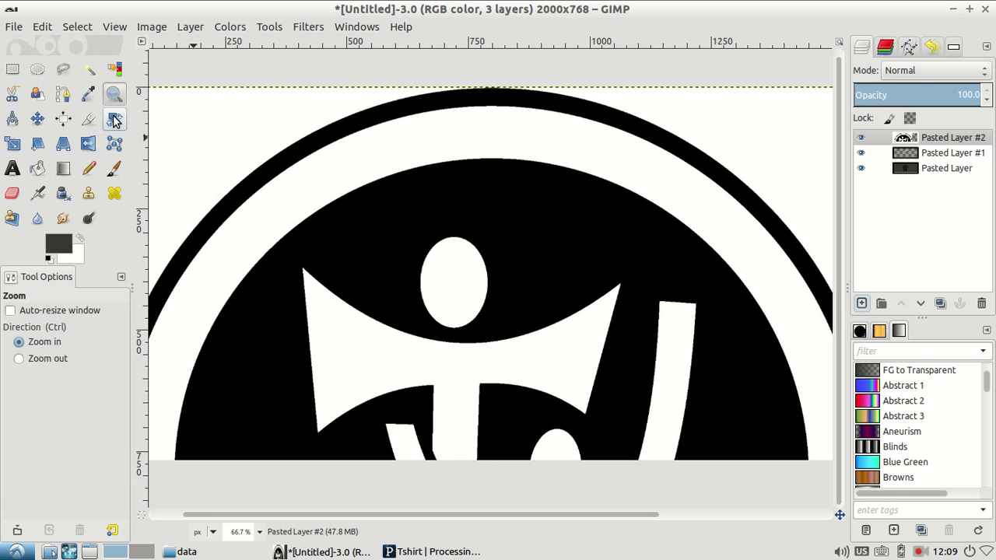
click(12, 143)
click(526, 244)
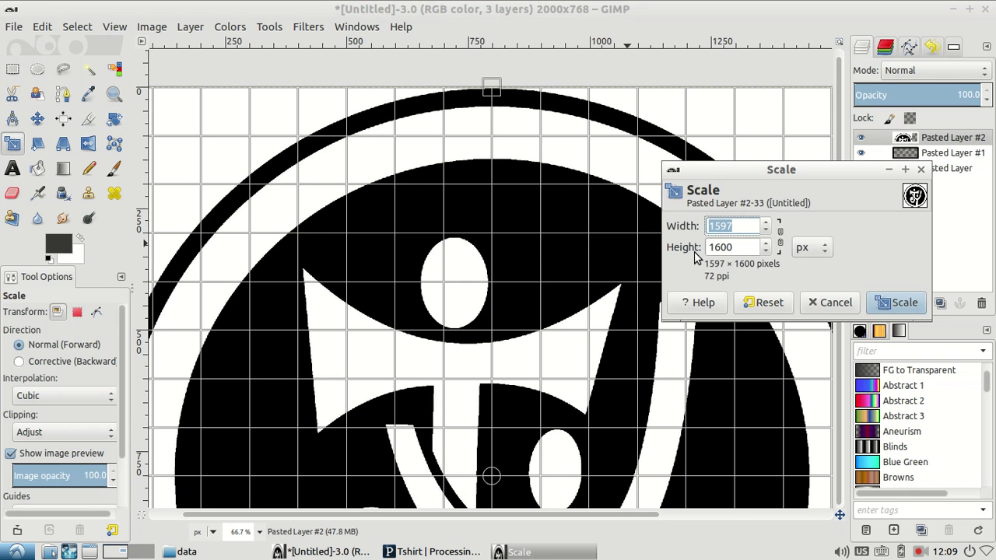
click(780, 234)
double_click(744, 226)
text(15)
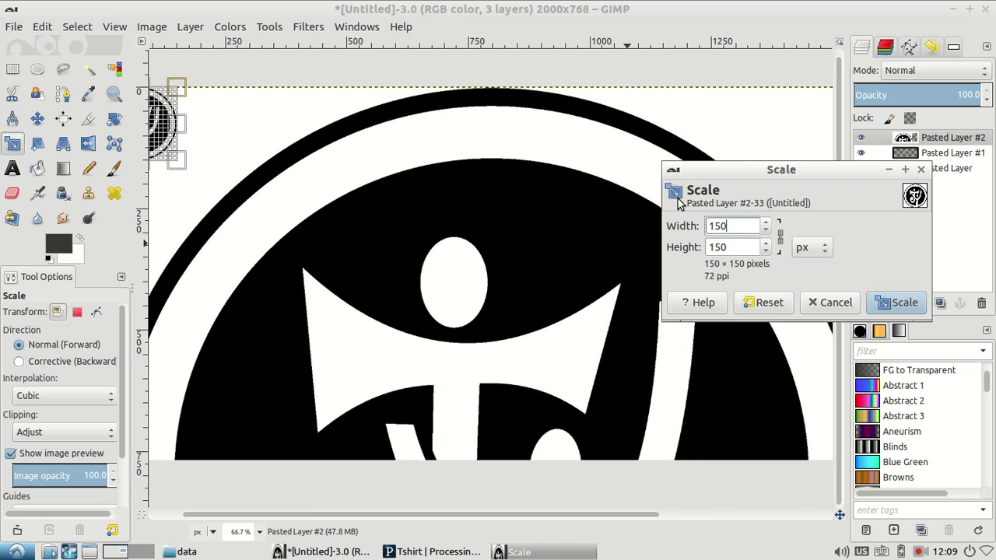
click(923, 303)
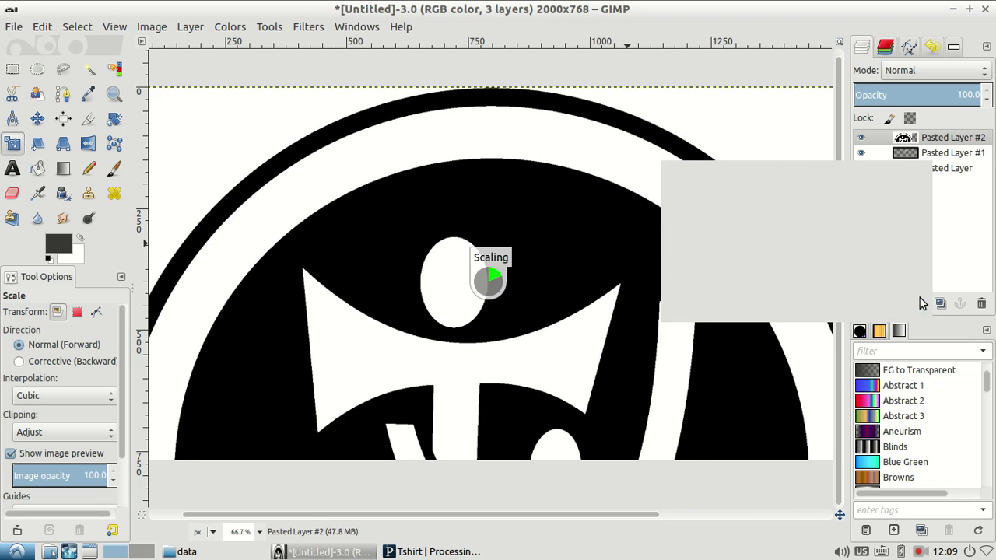
key(m)
mouse_move(154, 138)
mouse_down()
mouse_move(442, 302)
mouse_move(391, 300)
mouse_up()
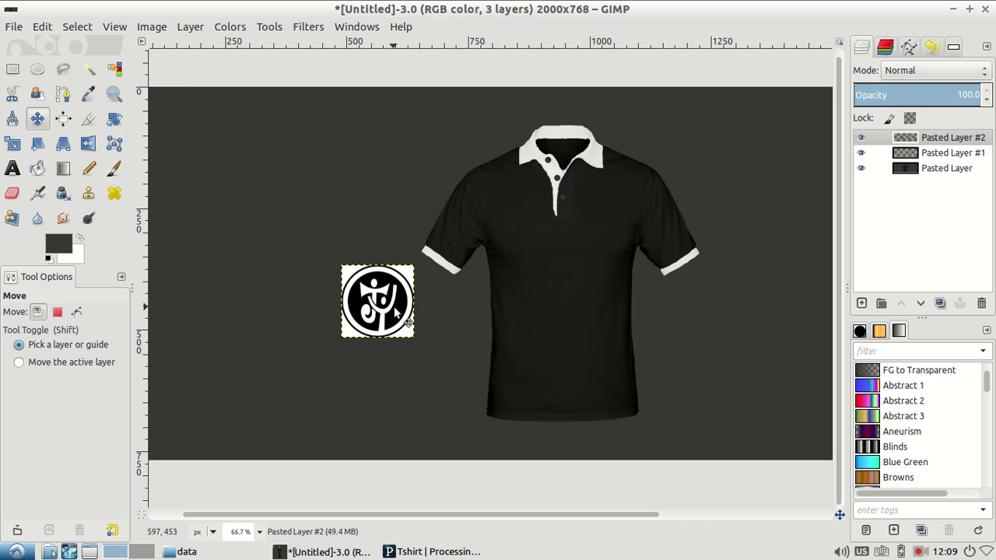
Zoom in and fuzzy-select the four white corners around the circular logo.
click(392, 289)
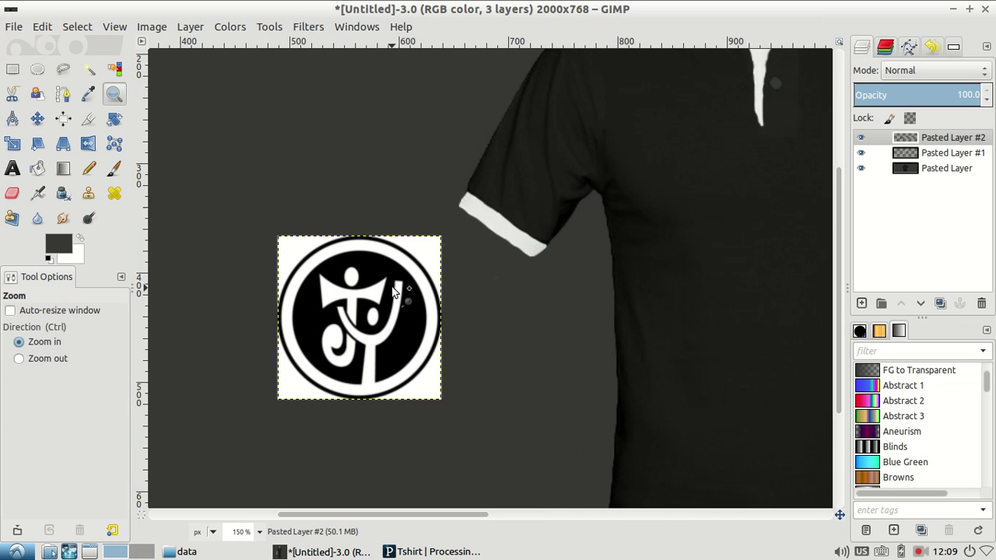
click(88, 70)
click(416, 249)
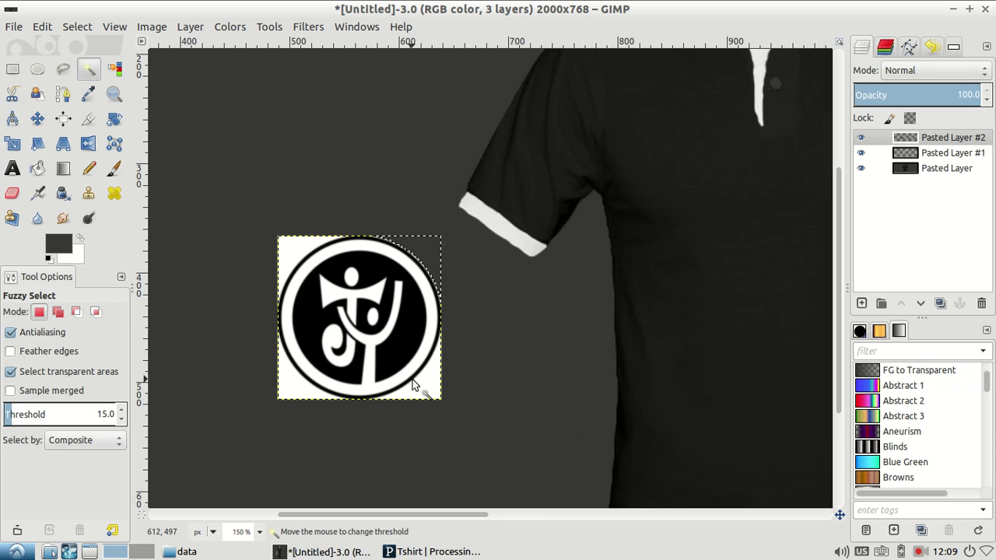
shift+click(429, 386)
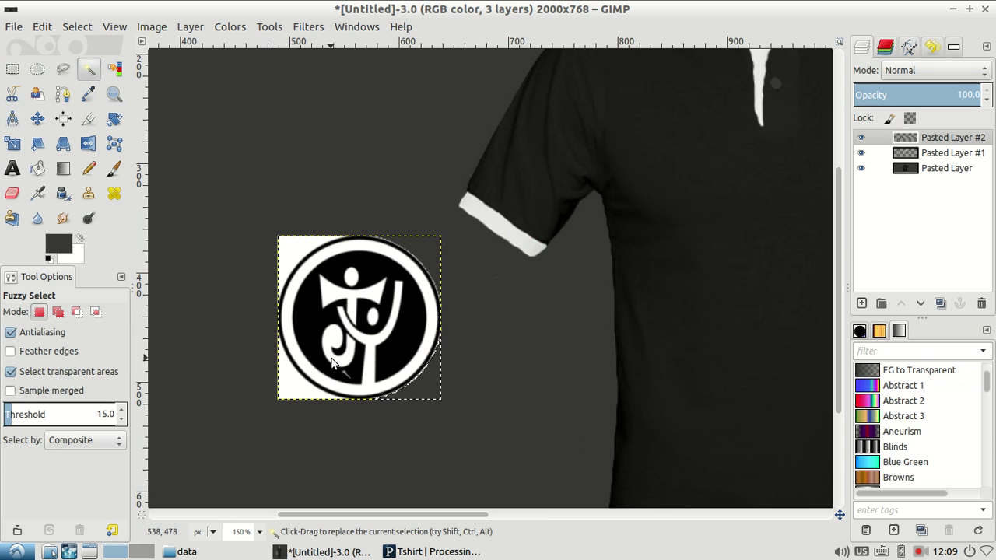
shift+click(300, 384)
shift+click(294, 255)
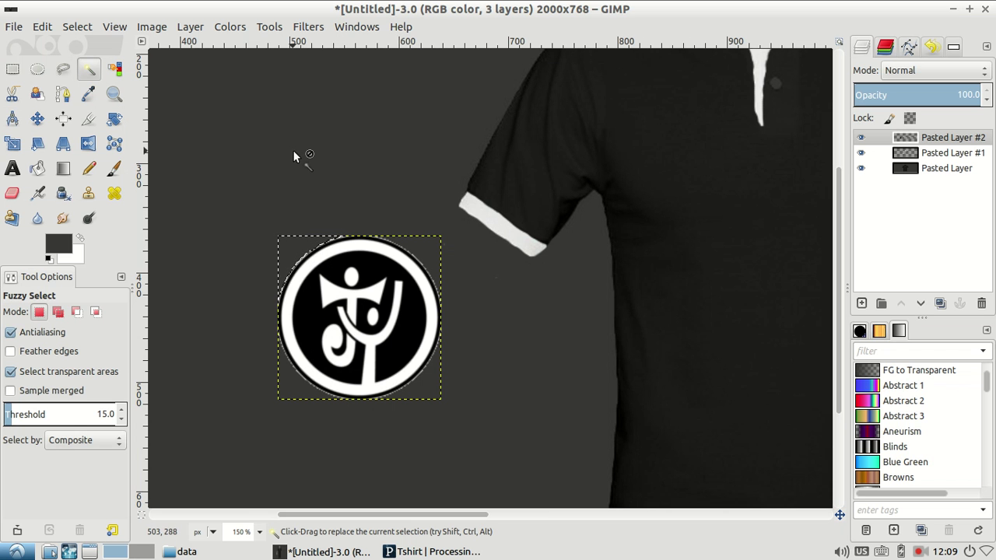
Scale the logo to 75×75 px and drag it onto the shirt's chest.
click(13, 144)
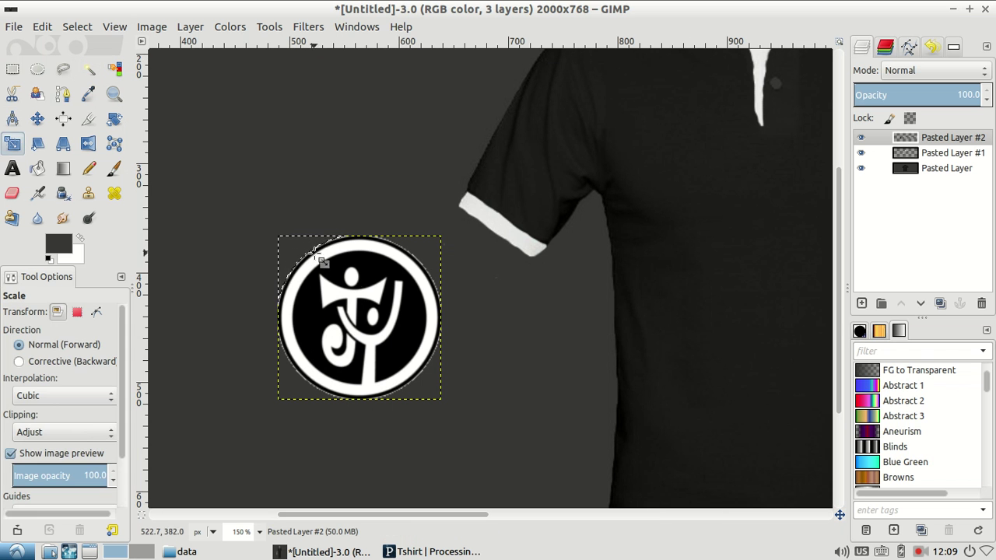
click(388, 313)
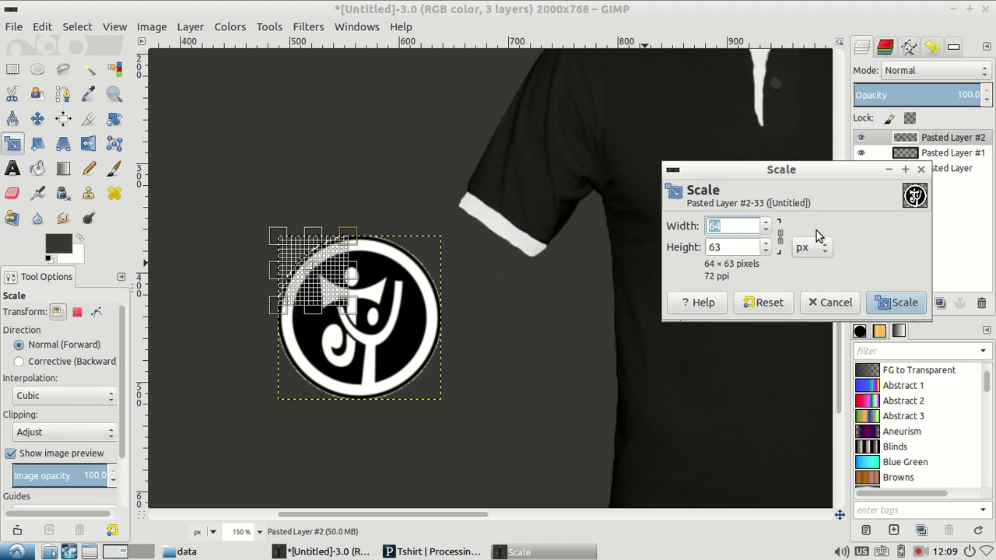
key(Escape)
click(13, 70)
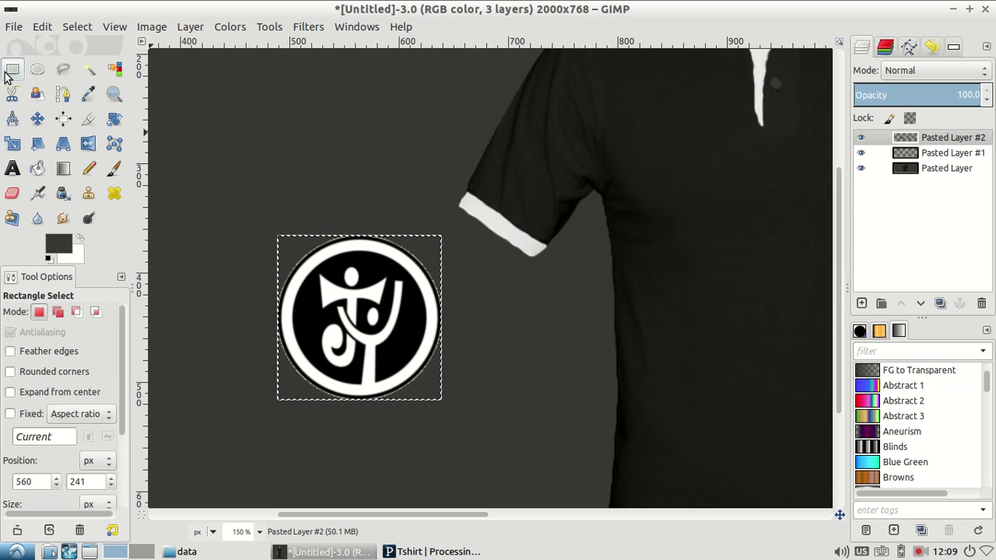
click(13, 145)
click(347, 264)
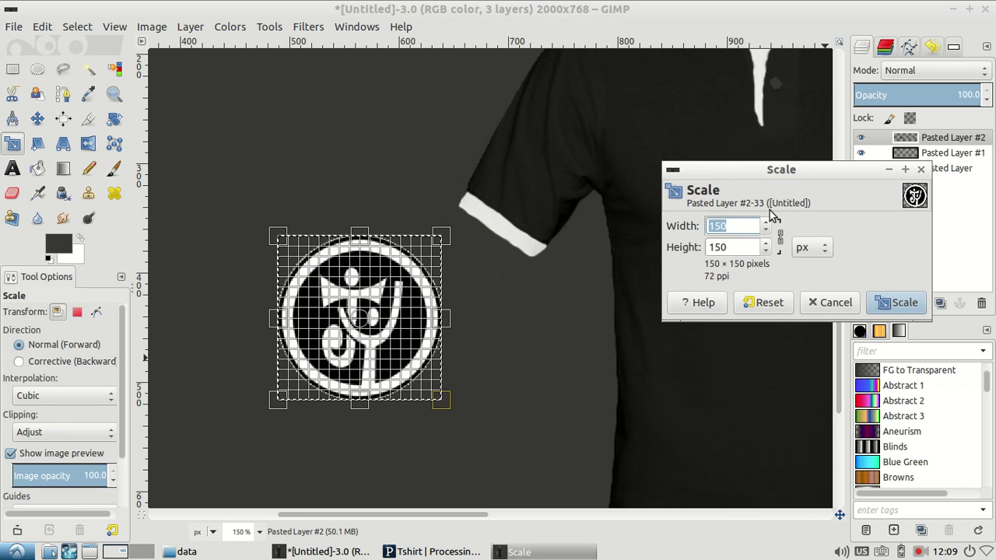
text(75)
key(Tab)
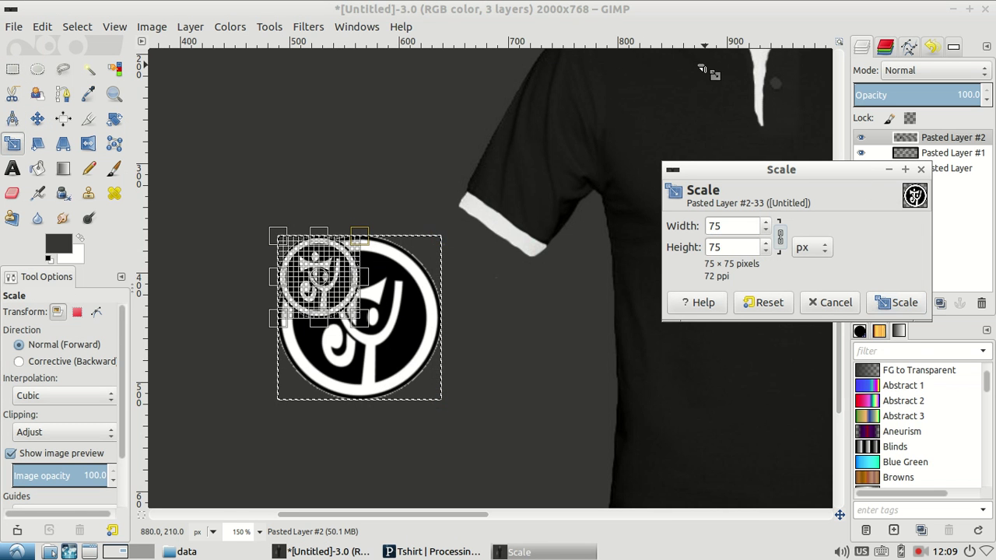
click(887, 300)
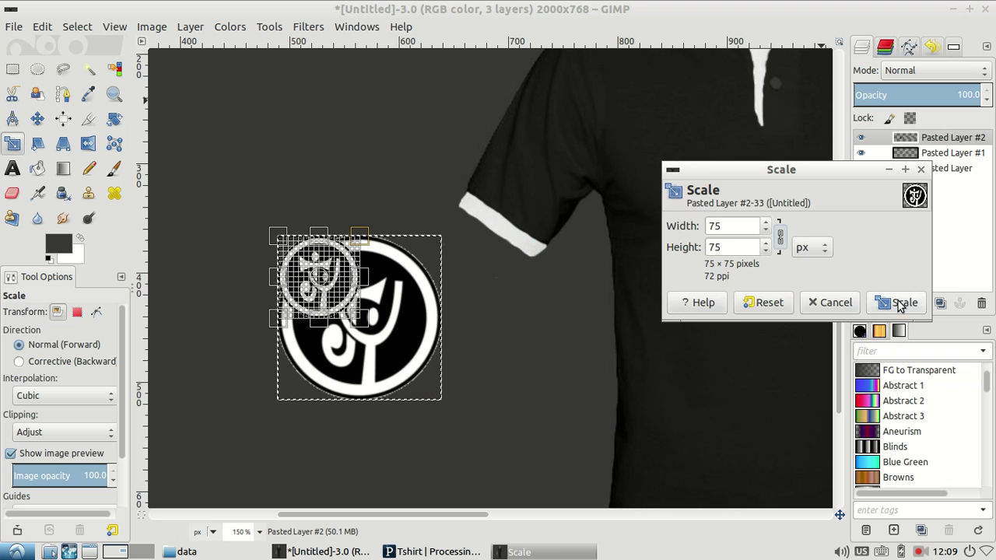
key(m)
drag(294, 272, 758, 220)
Turn the floating scaled logo into a new layer and zoom out to the whole shirt.
key(z)
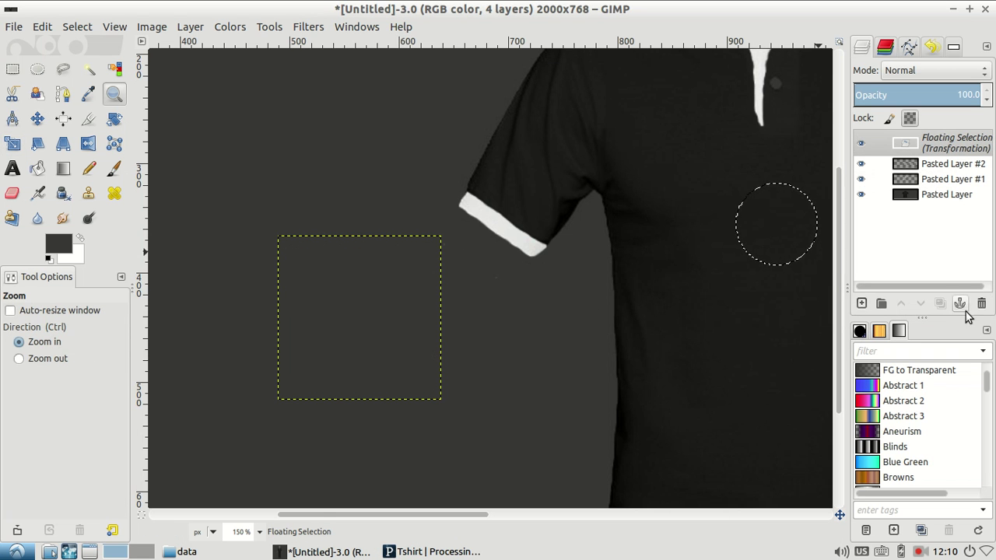
click(861, 303)
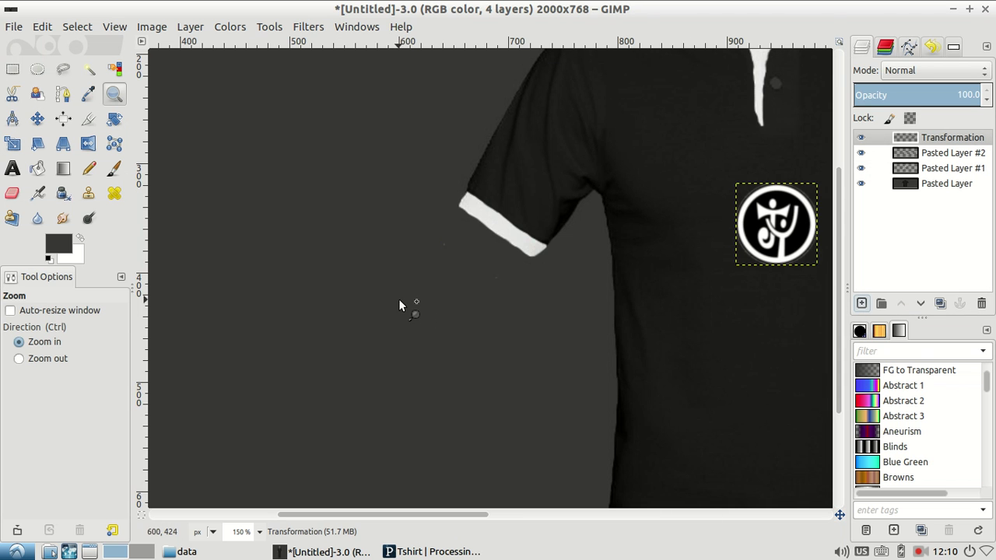
key(ctrl)
ctrl+click(594, 272)
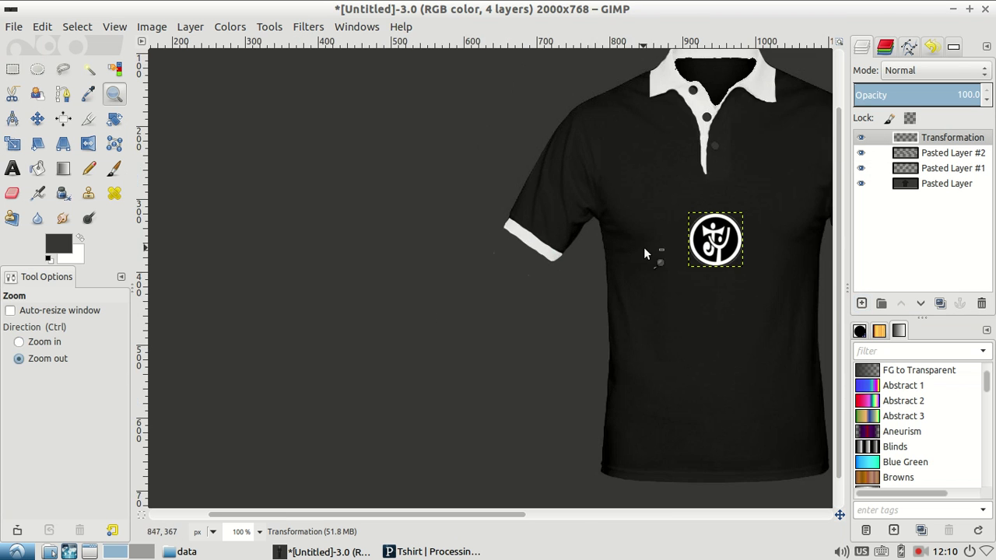
ctrl+click(643, 246)
Move the JY logo onto the upper left chest beside the button placket.
key(m)
drag(702, 274, 751, 232)
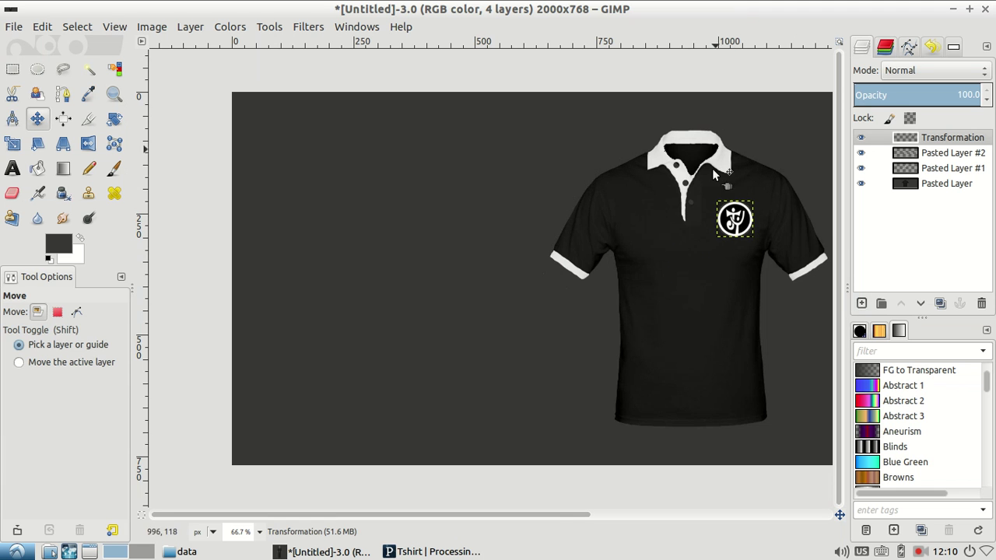
drag(552, 515, 599, 515)
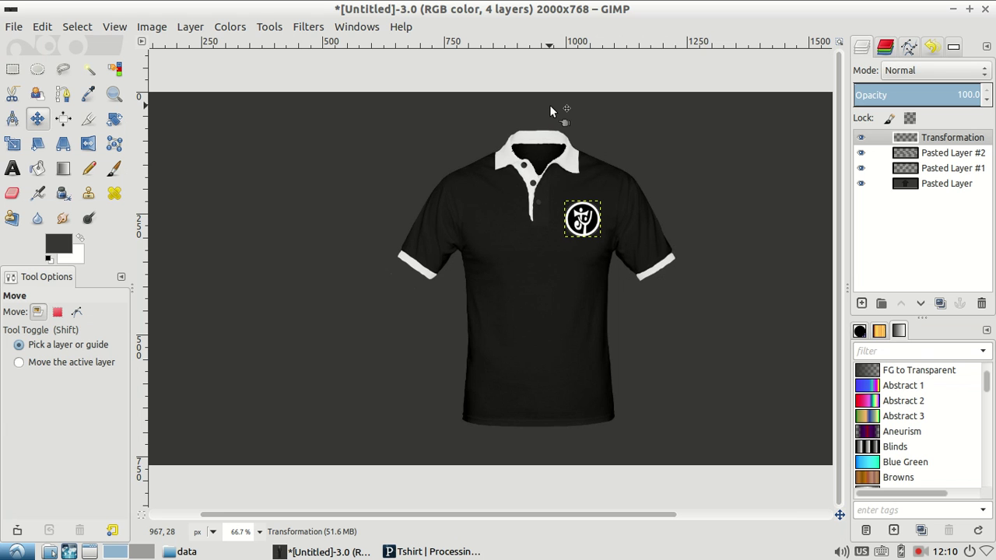
Fuzzy-select the dark grey background around the shirt and delete it to transparency.
click(88, 68)
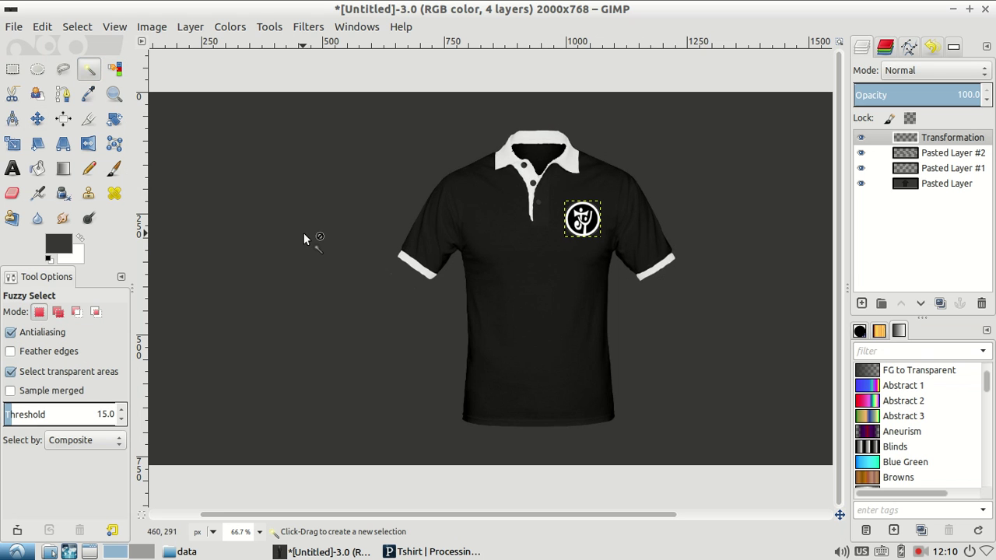
click(946, 184)
click(219, 167)
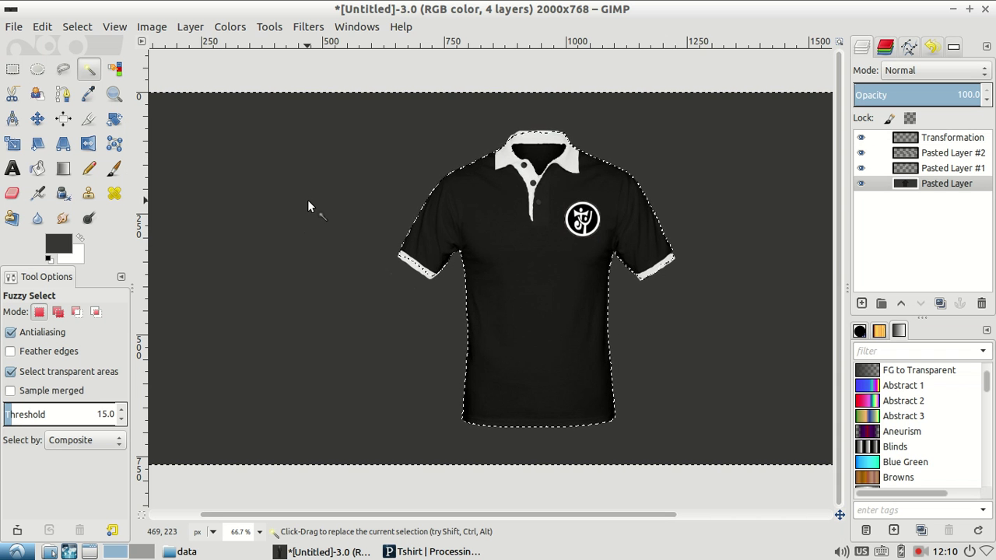
key(Delete)
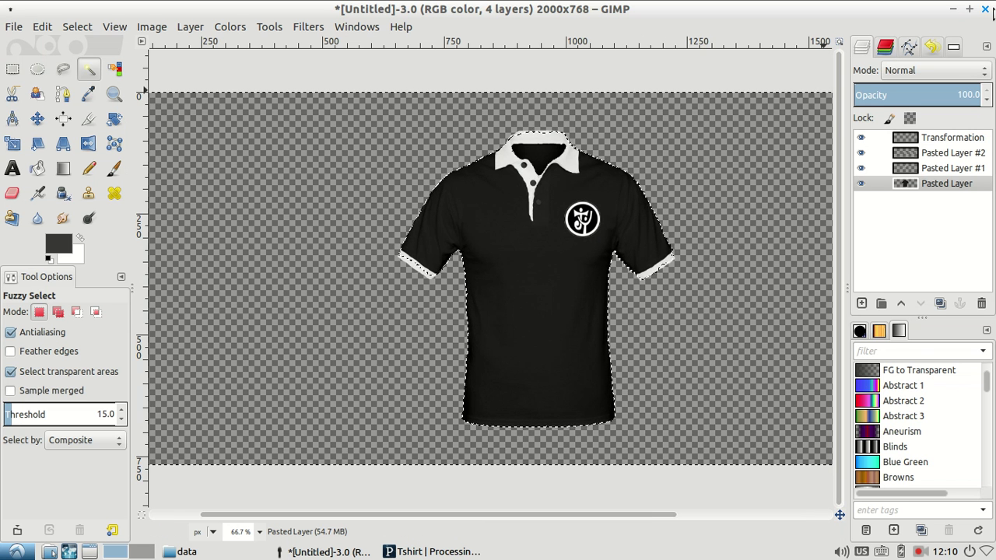
Save the image as tutorial.xcf in the Technical_skill/JY/Tshirt folder.
click(19, 27)
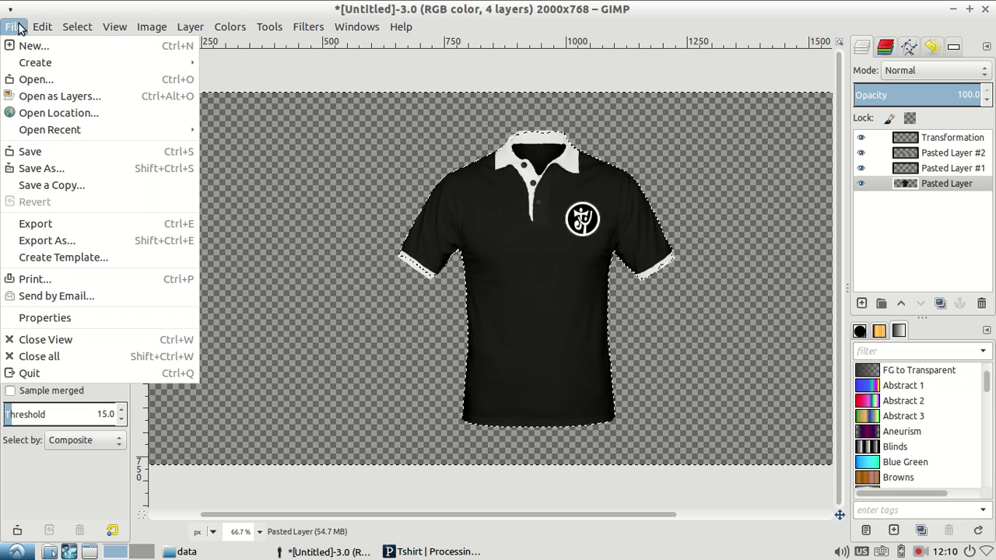
click(59, 152)
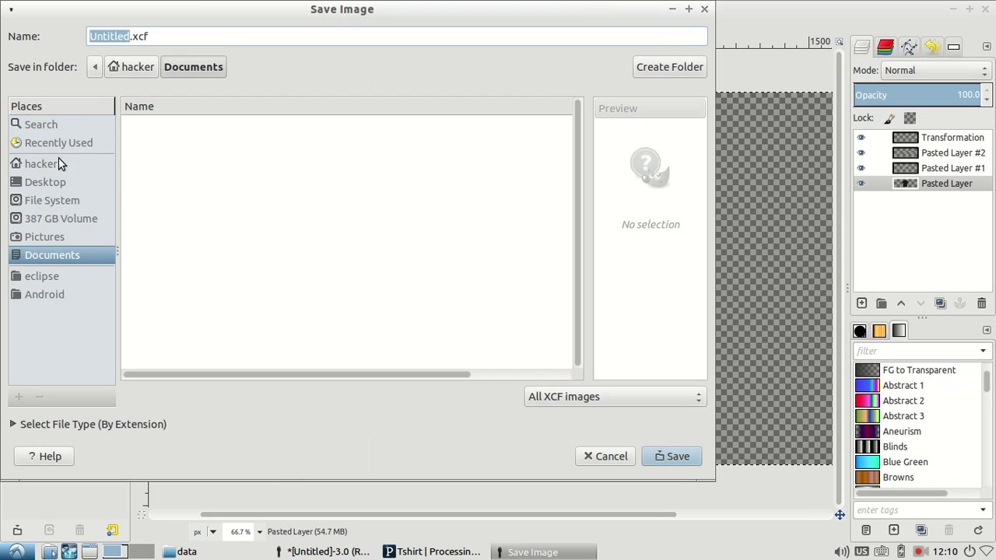
click(64, 161)
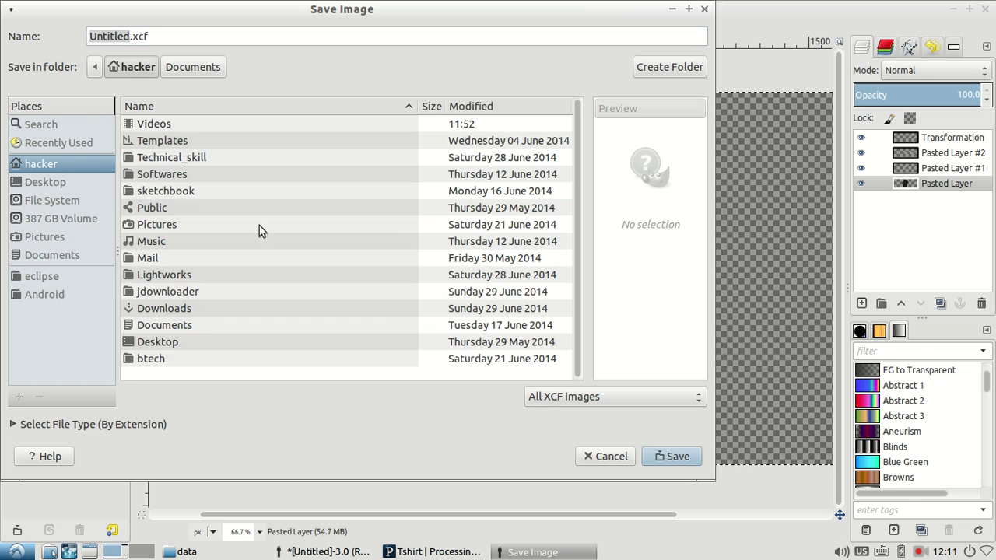
double_click(193, 156)
double_click(167, 206)
click(181, 125)
double_click(181, 125)
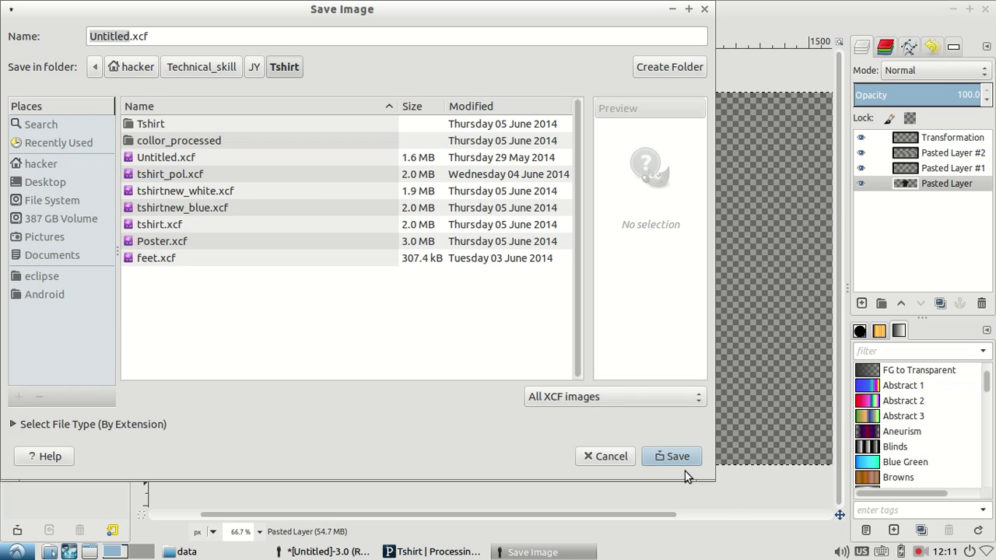
click(109, 37)
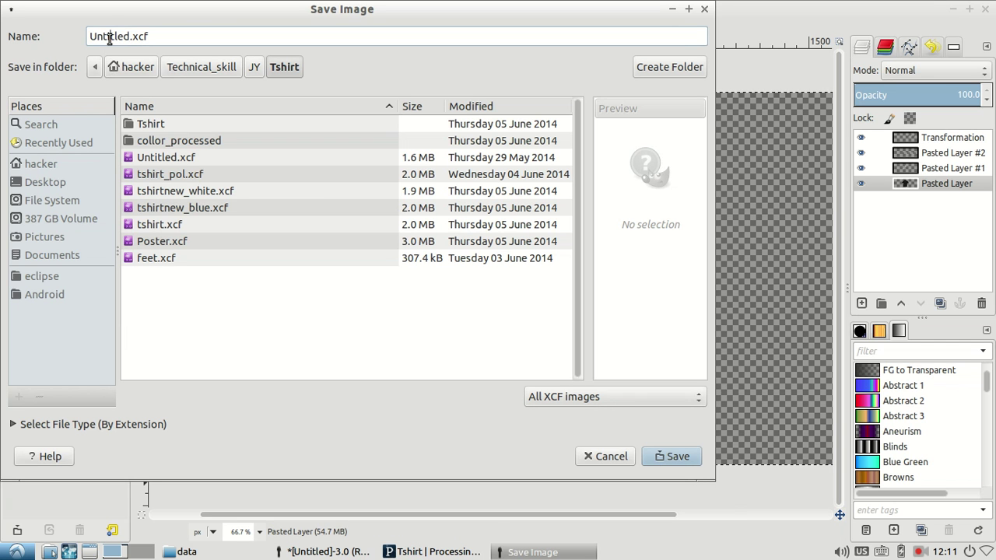
double_click(109, 36)
text(tu)
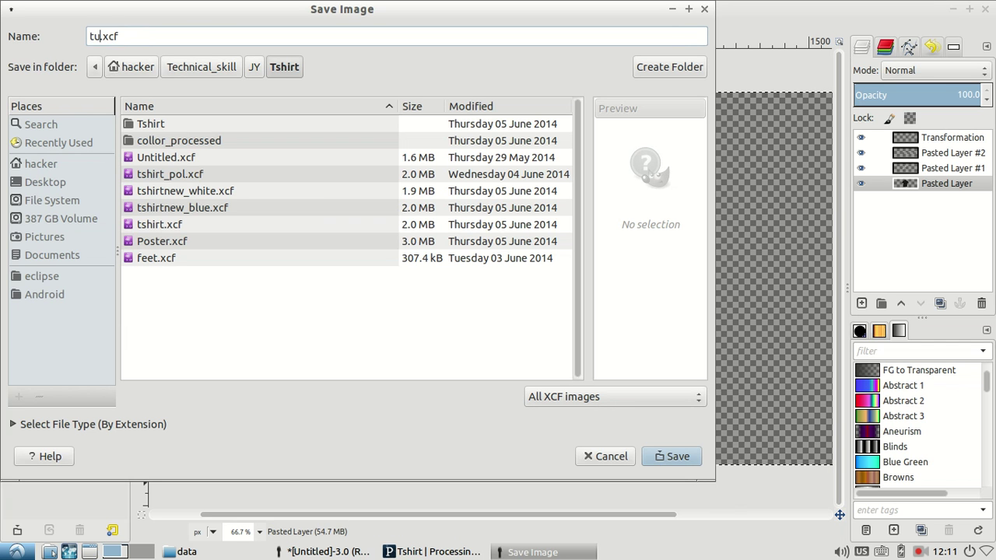
text(t)
text(orial)
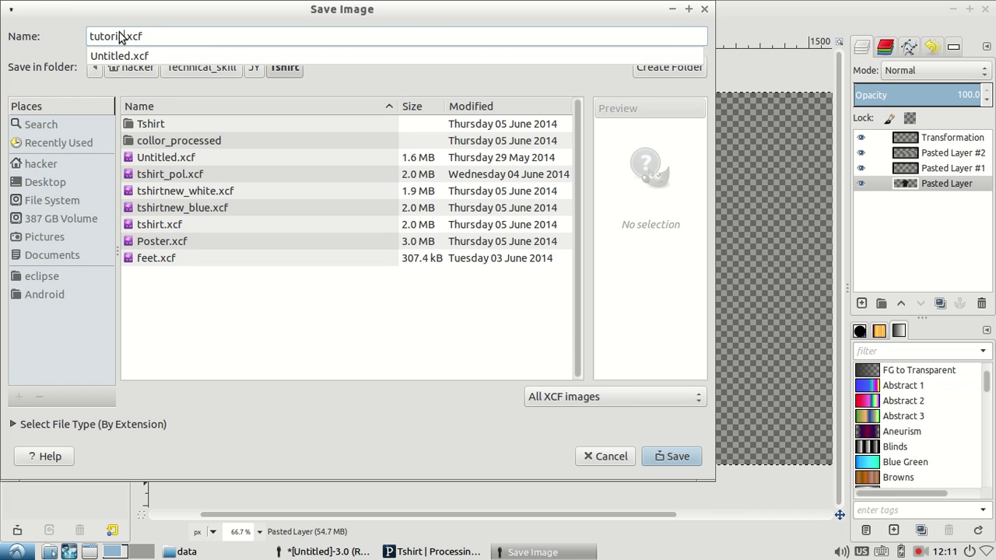
key(Return)
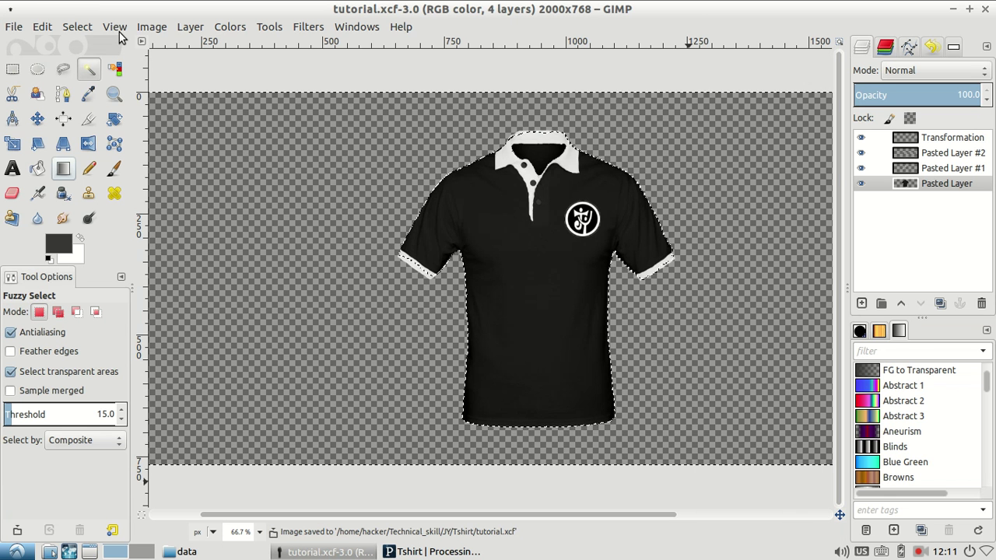
Close the GIMP, Processing sketch and data folder windows, leaving the bare desktop.
click(984, 9)
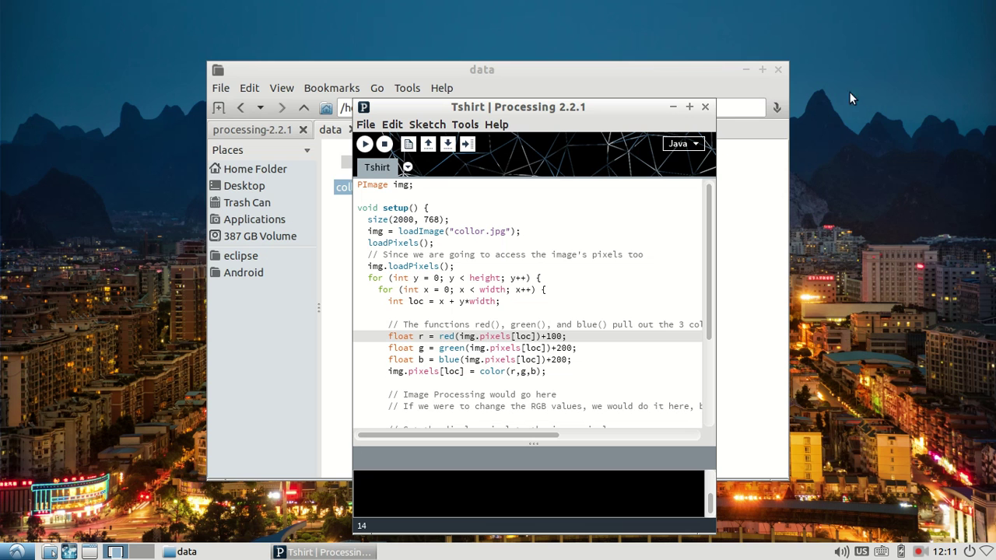
click(704, 107)
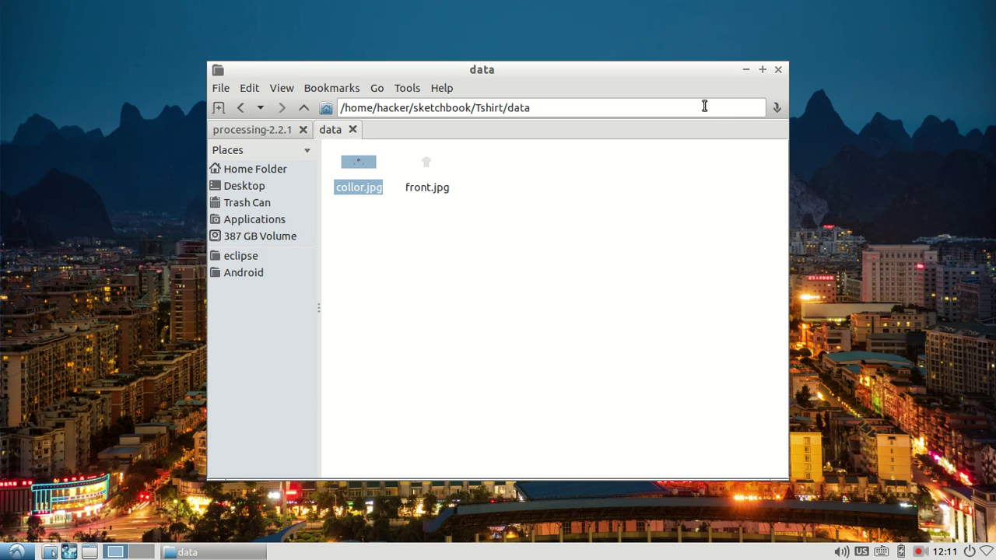
click(779, 67)
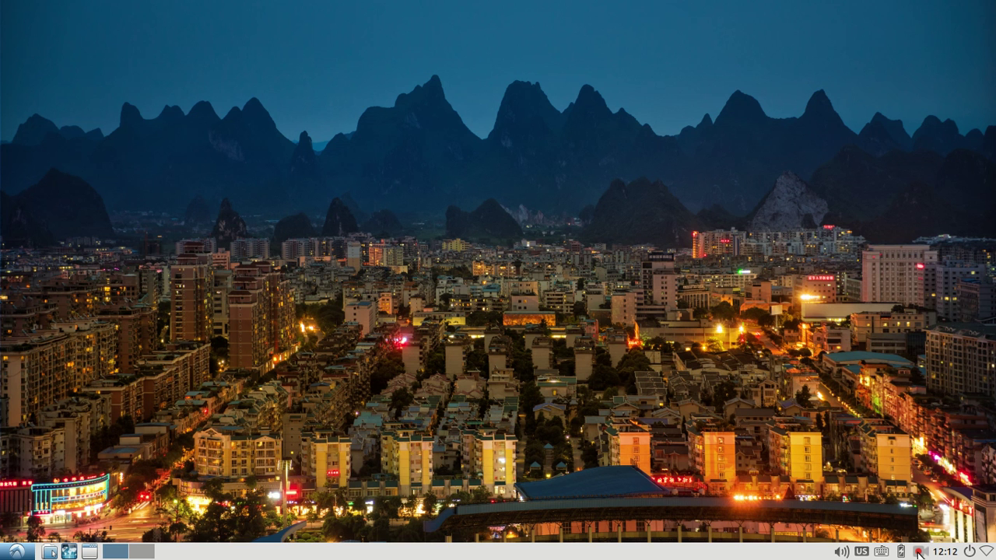
click(919, 553)
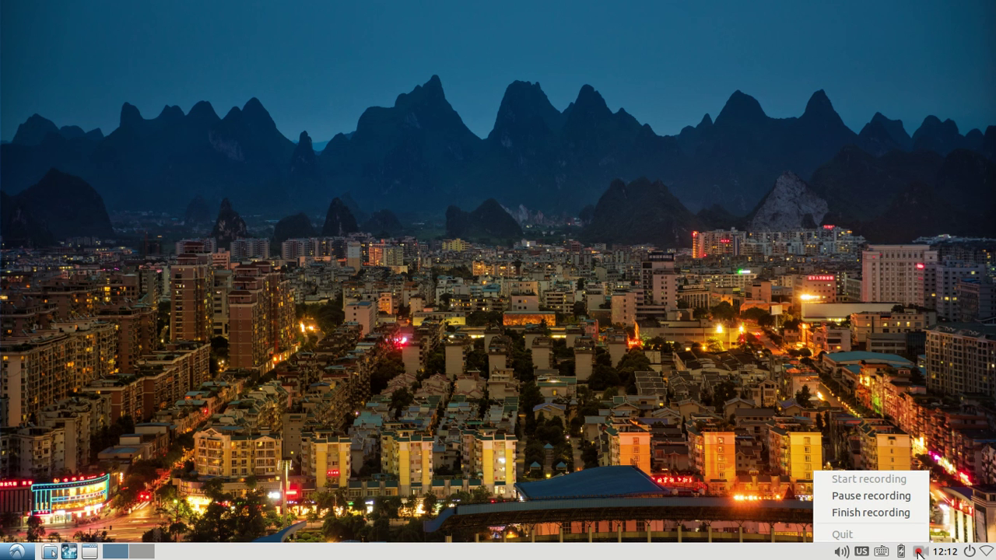